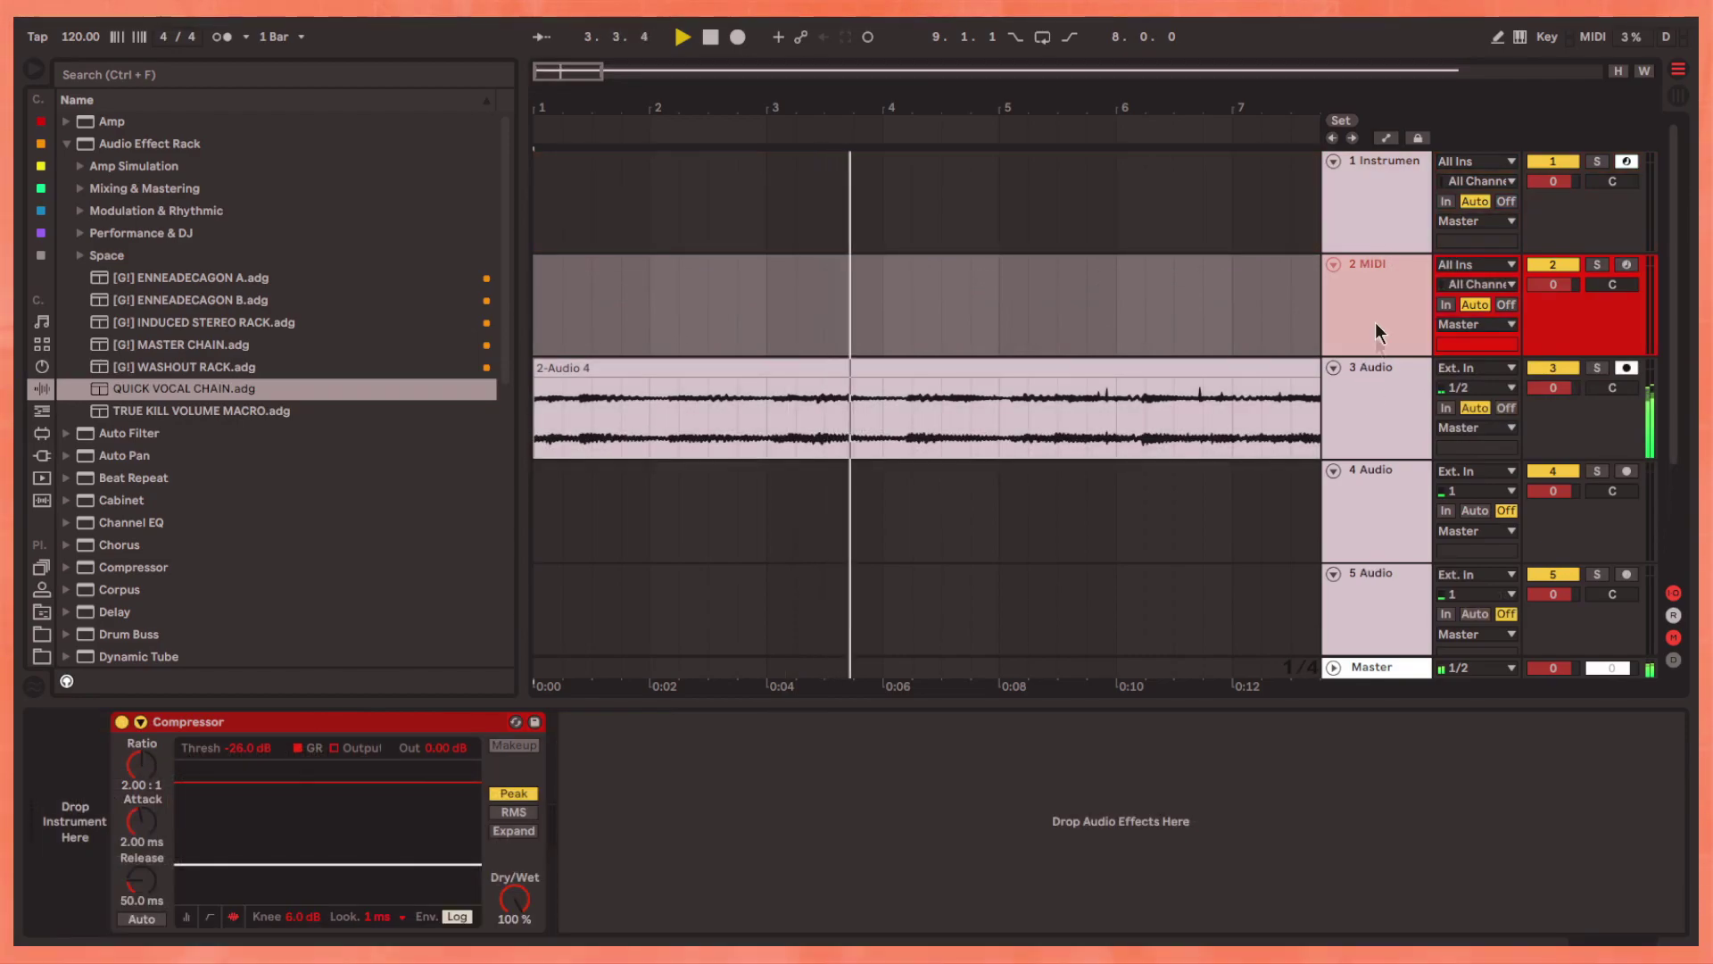
Step: Stop playback and load an empty Drum Rack onto the MIDI track
key(space)
click(41, 344)
click(127, 161)
drag(130, 144, 1351, 397)
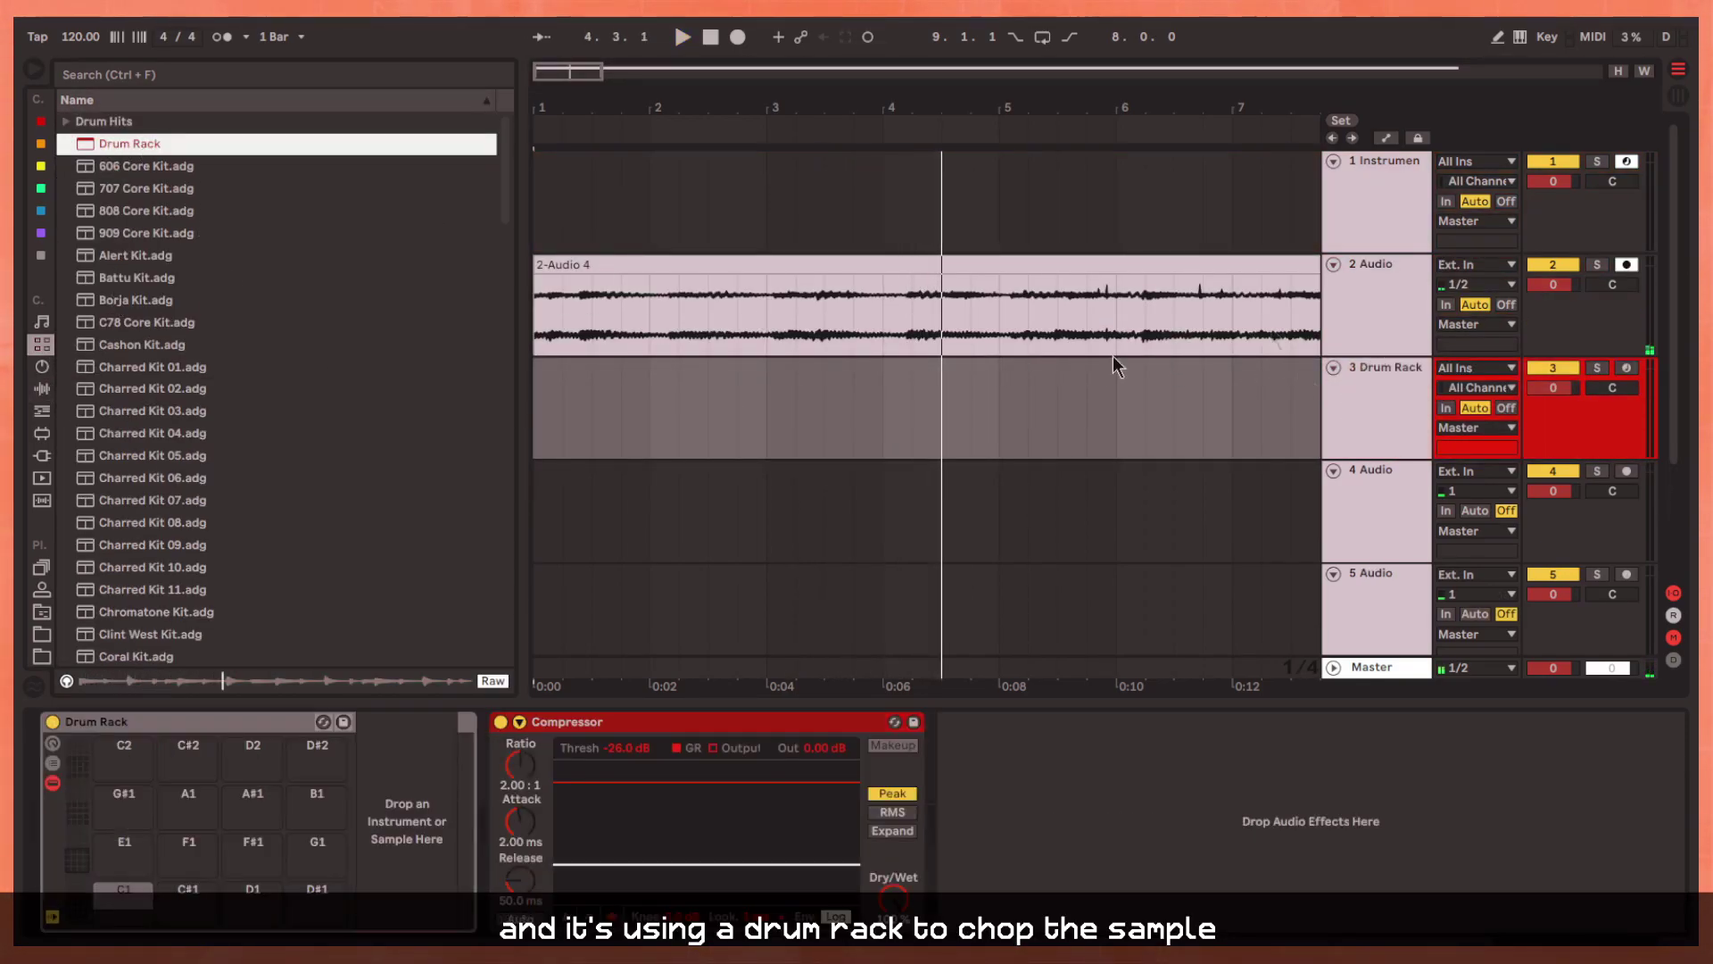
Step: Play back the opening of the recorded 2-Audio 4 clip from bar 1
click(649, 375)
click(646, 268)
click(1343, 404)
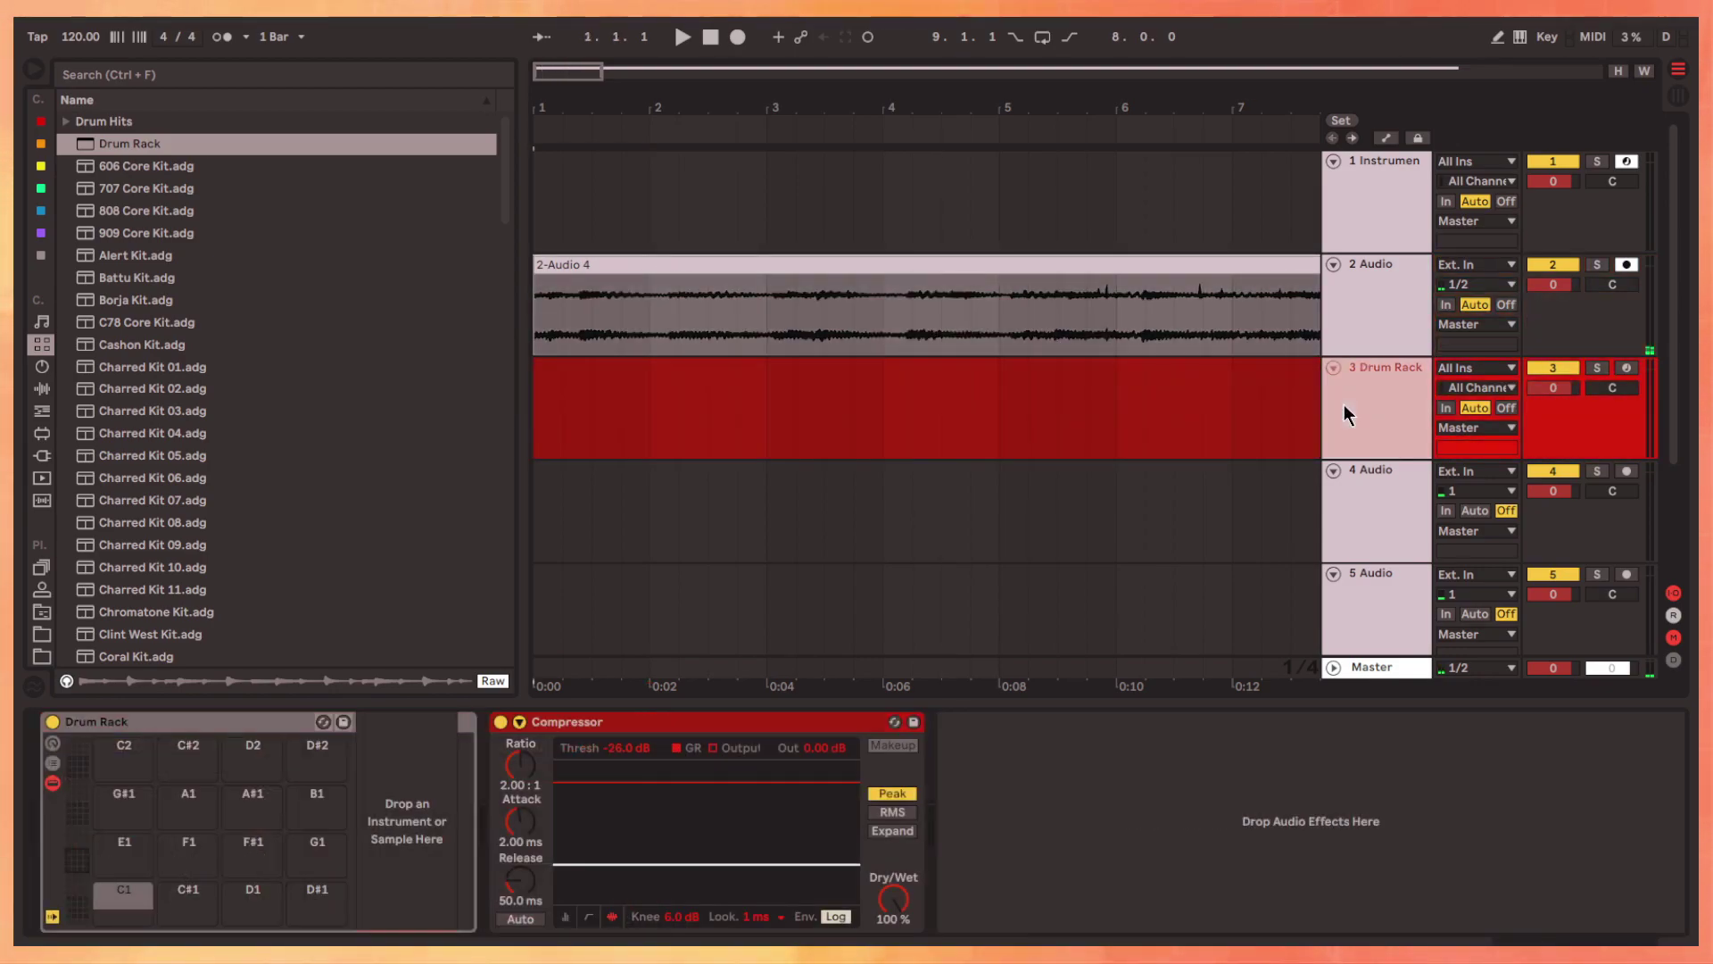
key(space)
scroll(817, 448, down, 2)
key(space)
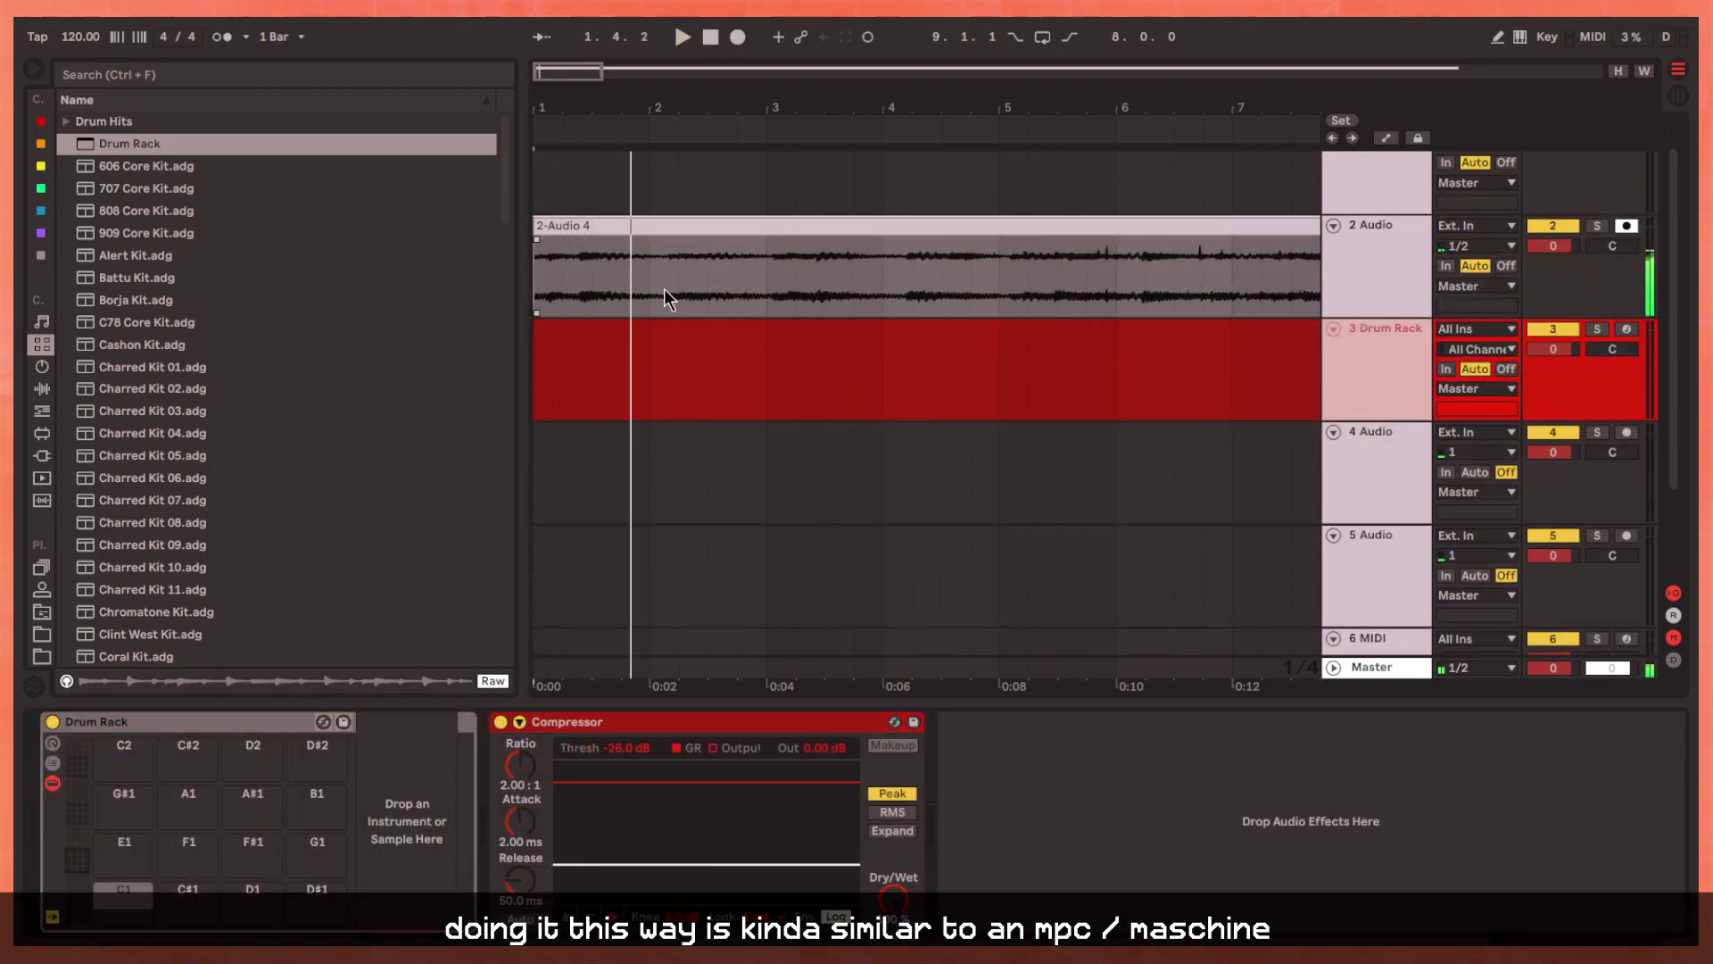
Step: Arm the Drum Rack track for computer-keyboard playing and load the 2-Audio 4 clip onto pad C3
key(m)
click(1625, 328)
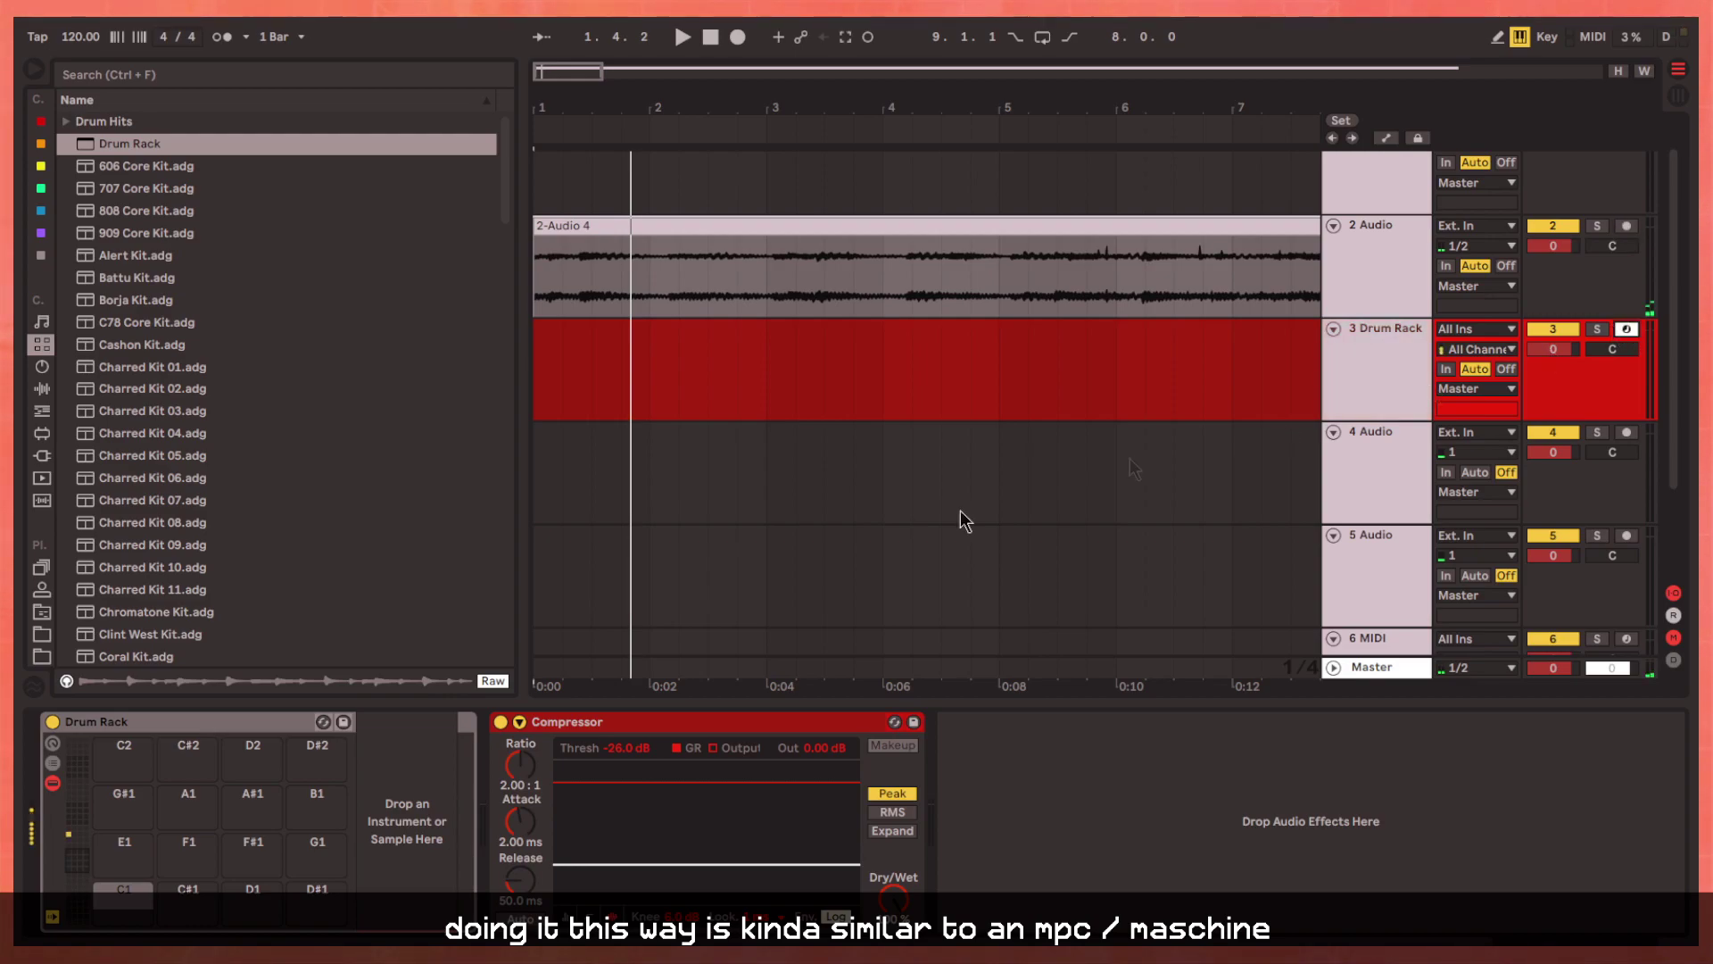
key(a)
drag(668, 286, 112, 800)
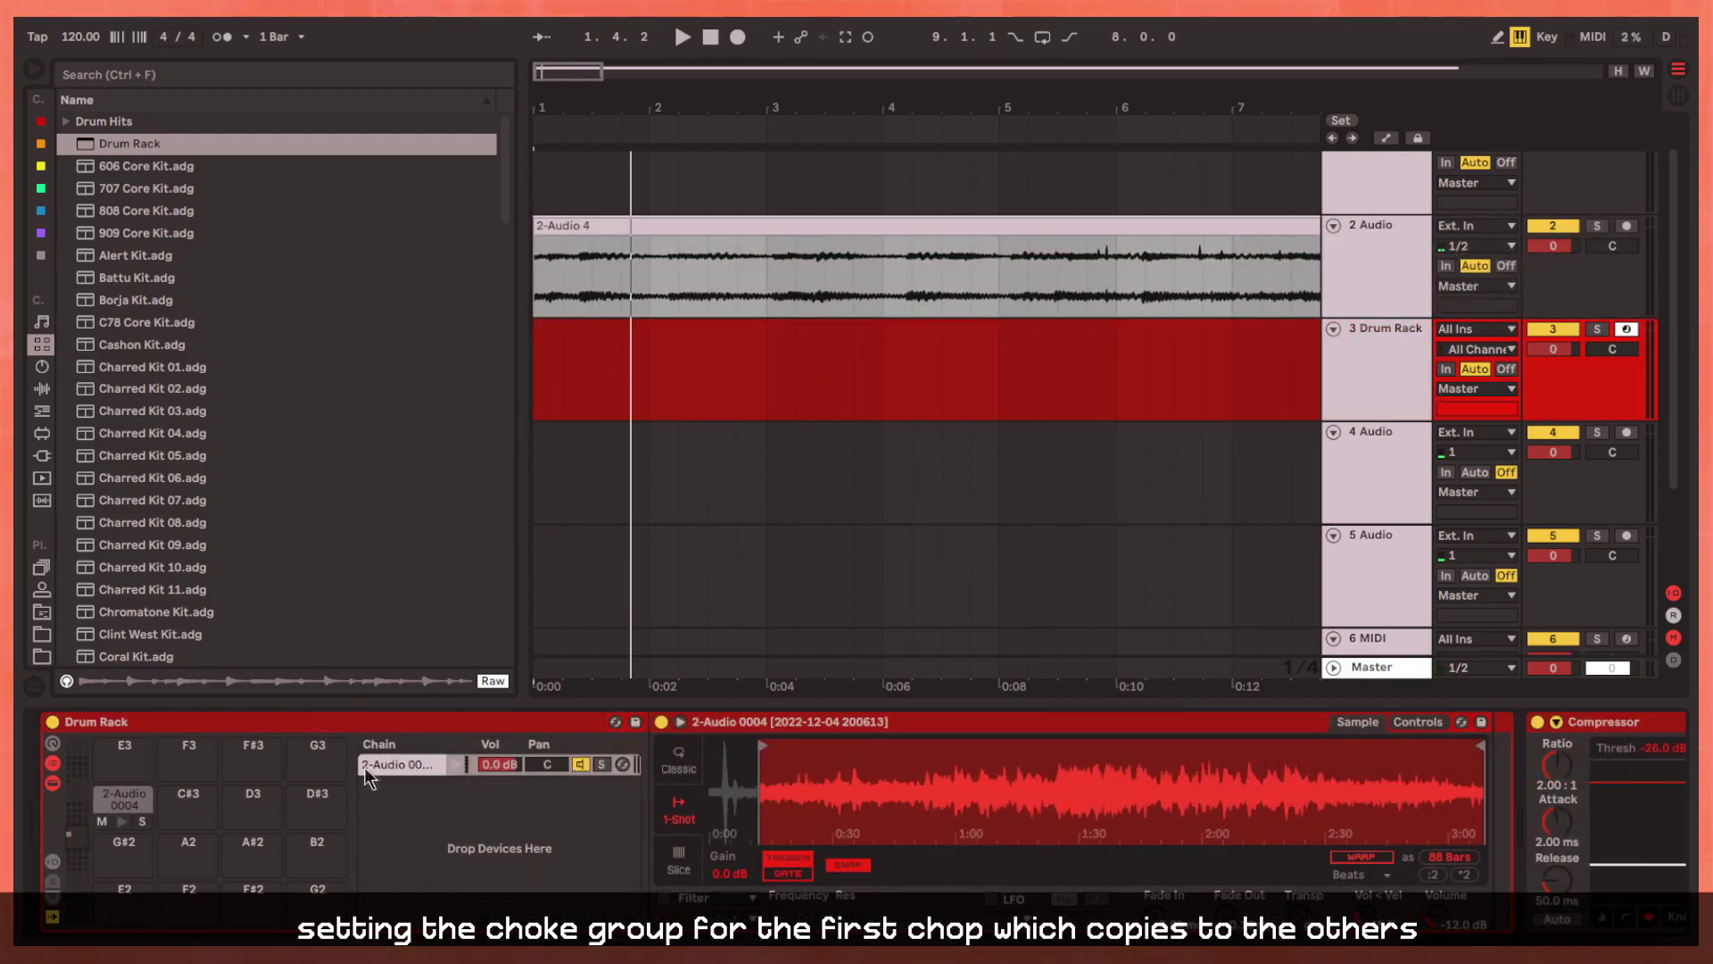
Step: Assign the C3 sample chain in the Drum Rack to choke group 1
click(52, 861)
click(573, 763)
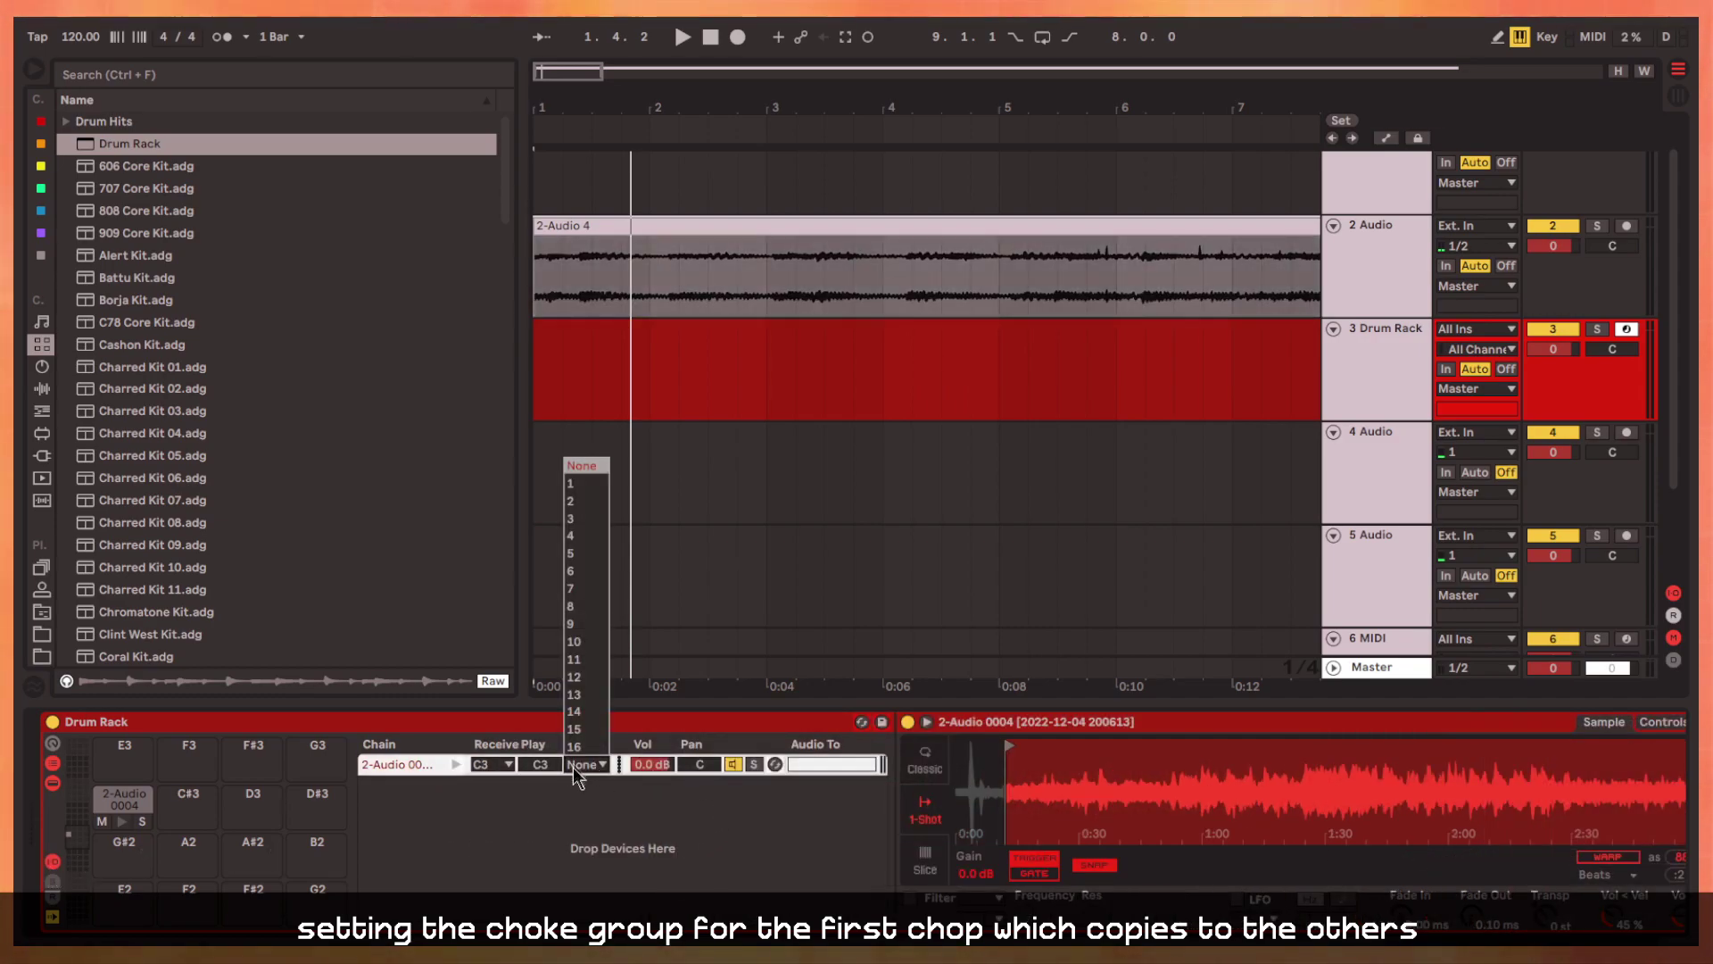
click(571, 483)
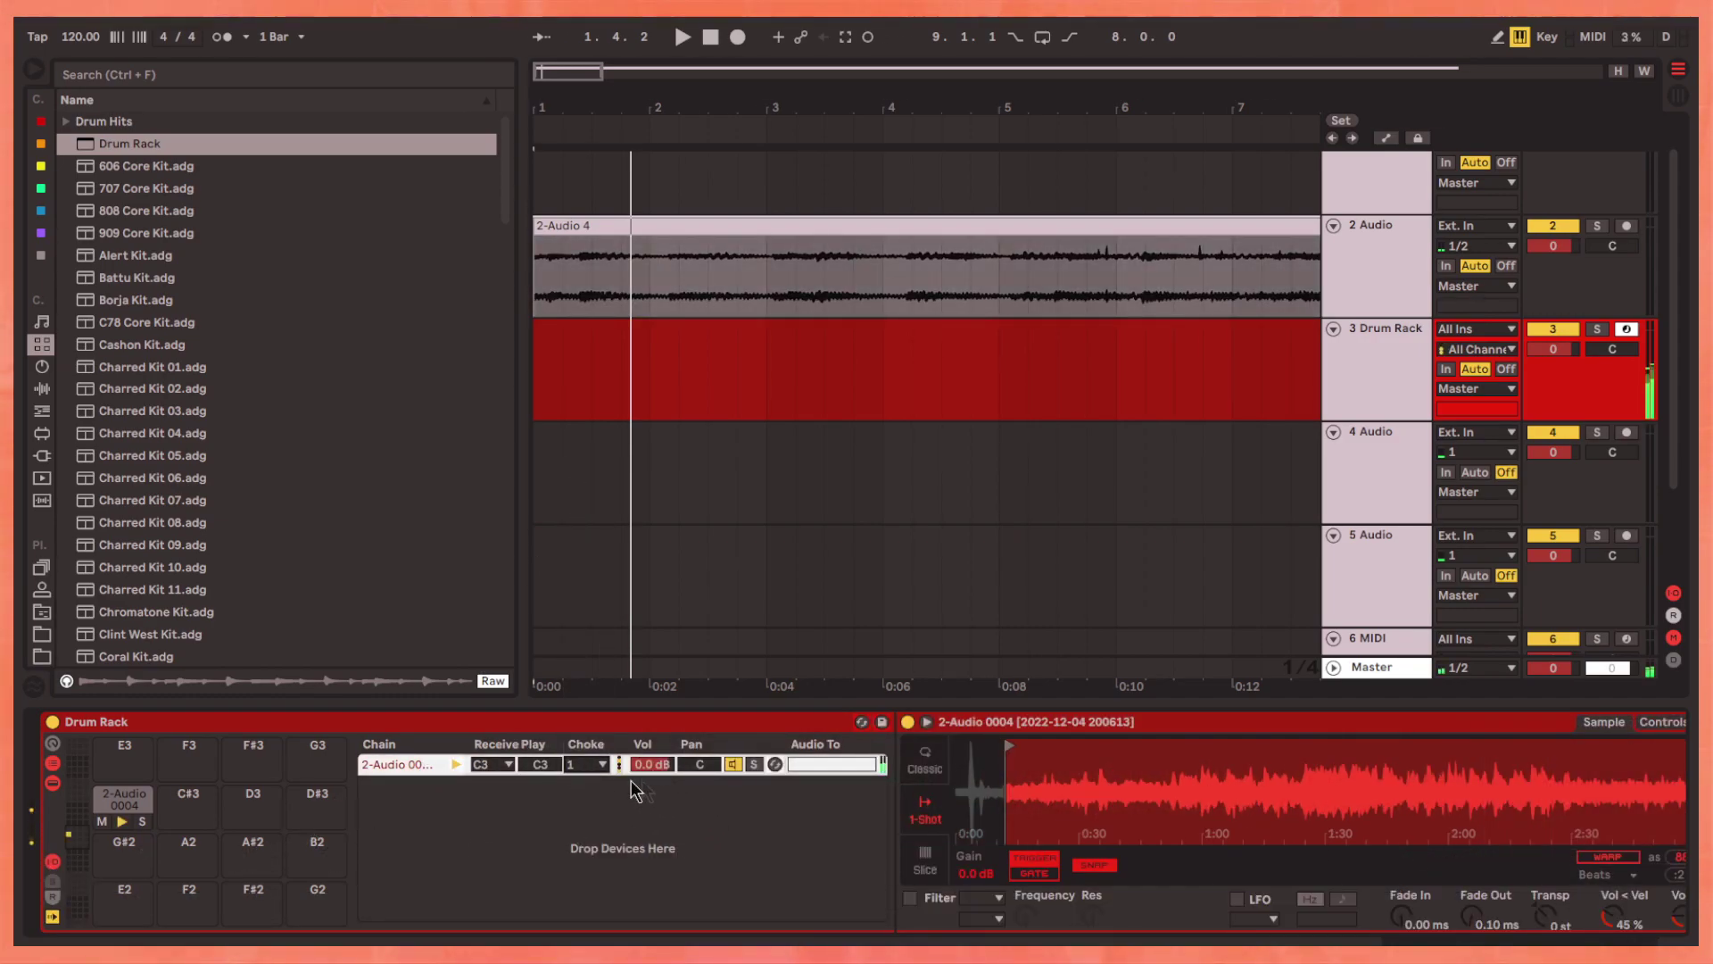
Step: Raise the C3 sample's gain to 4.0 dB and trim it to a 4-bar chop starting at about 0:12
right_click(1063, 809)
click(1077, 870)
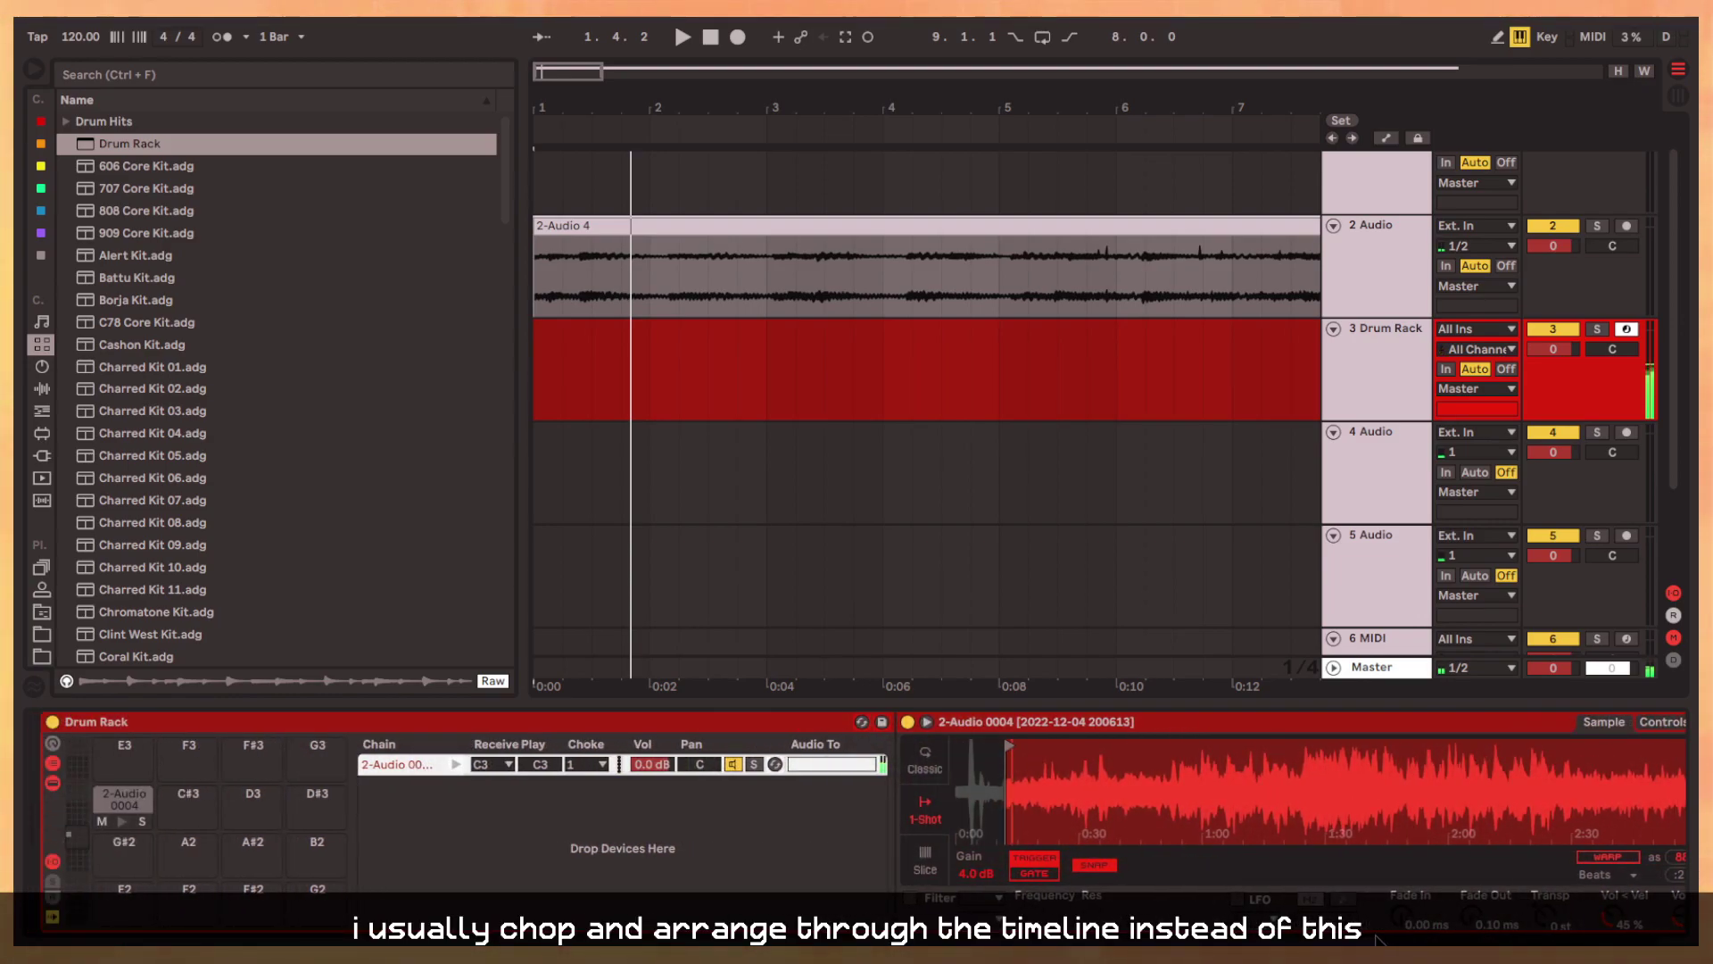
click(53, 763)
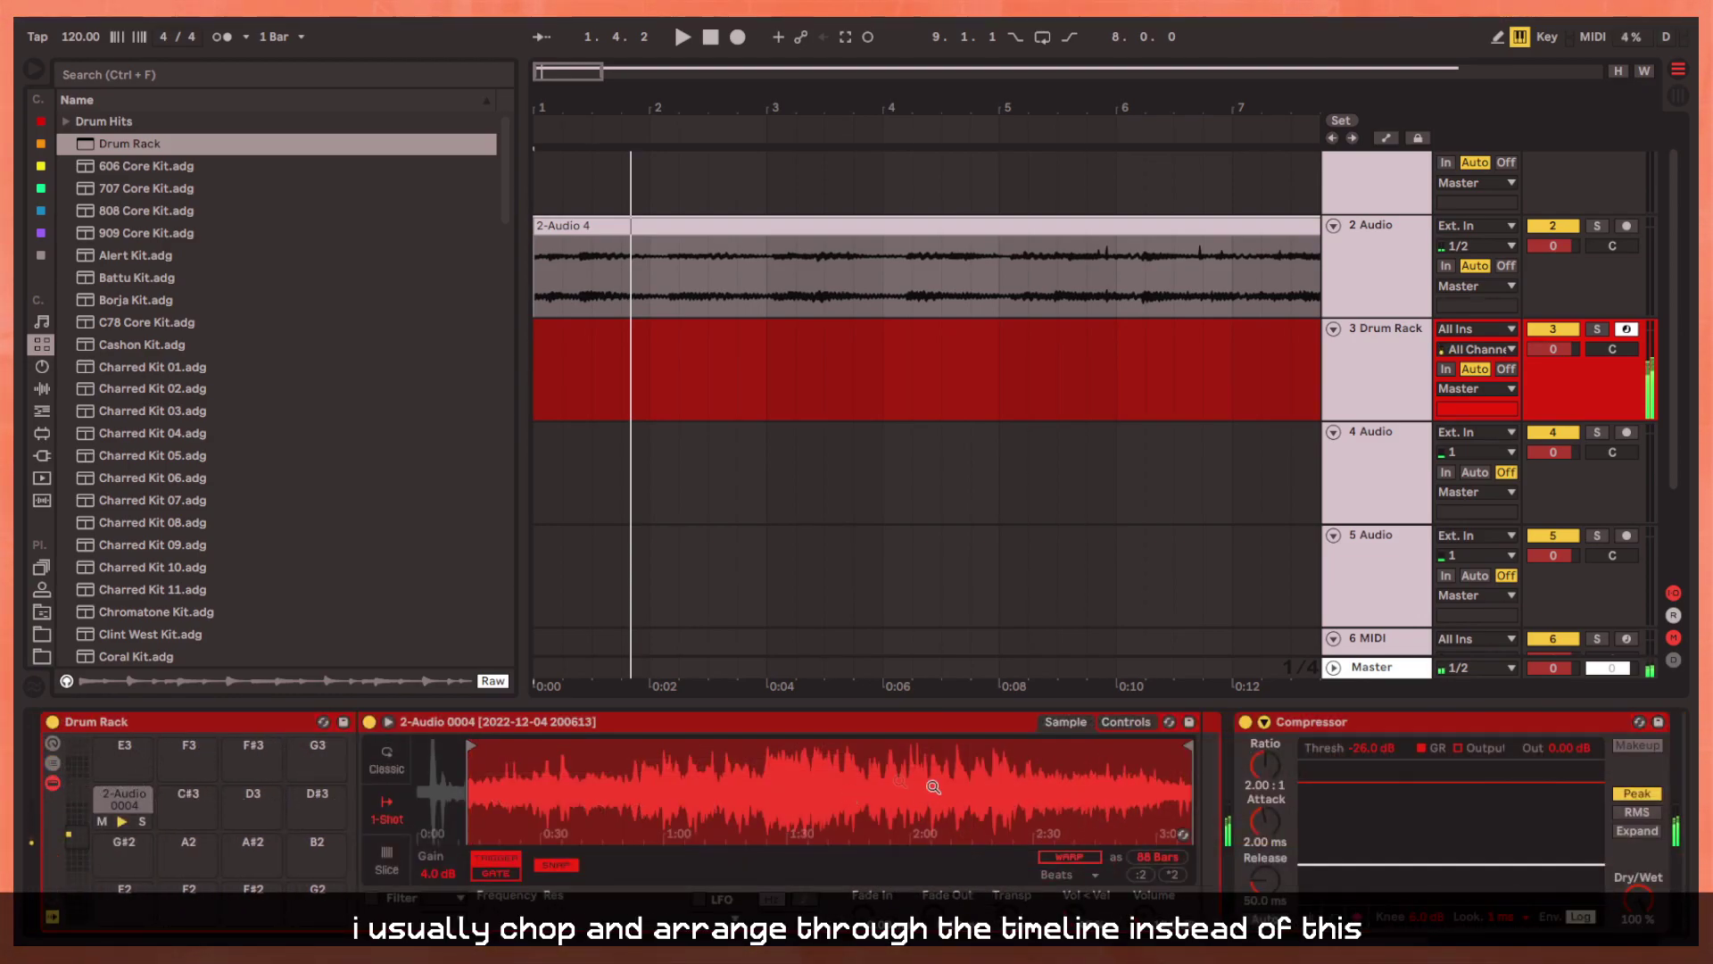
mouse_move(1187, 744)
mouse_down()
mouse_move(505, 745)
mouse_move(572, 775)
mouse_move(528, 799)
mouse_up()
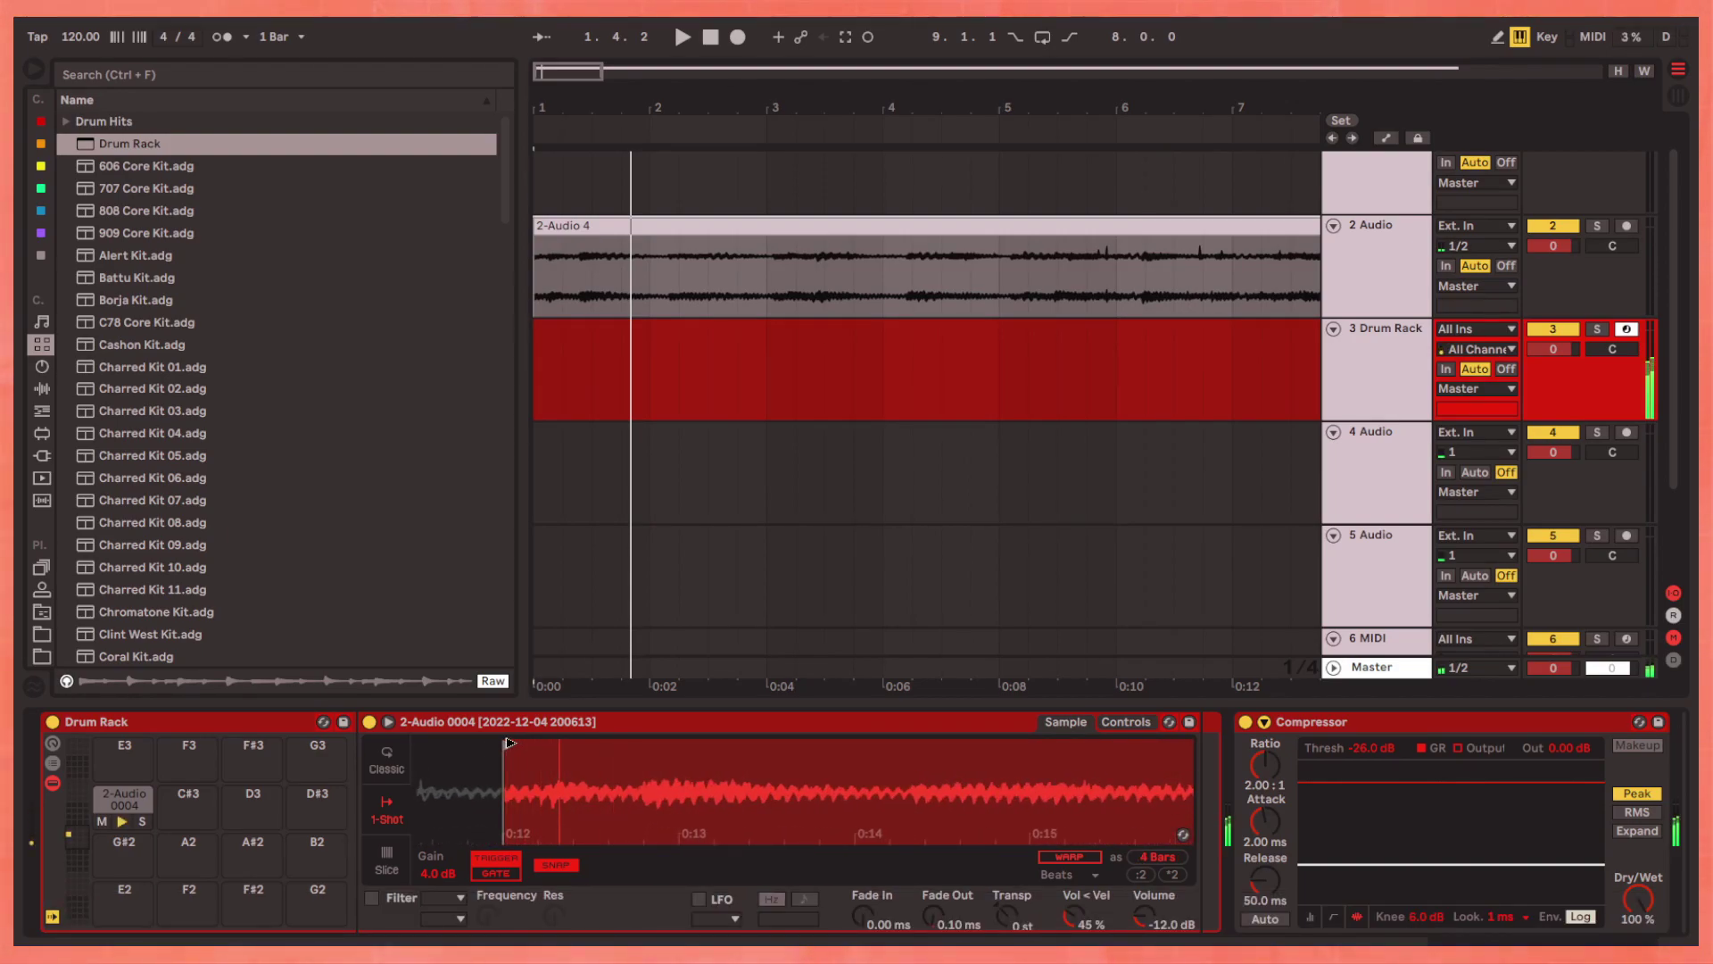
Step: Show the Drum Rack's macro controls, leaving them unmapped
click(53, 743)
click(250, 724)
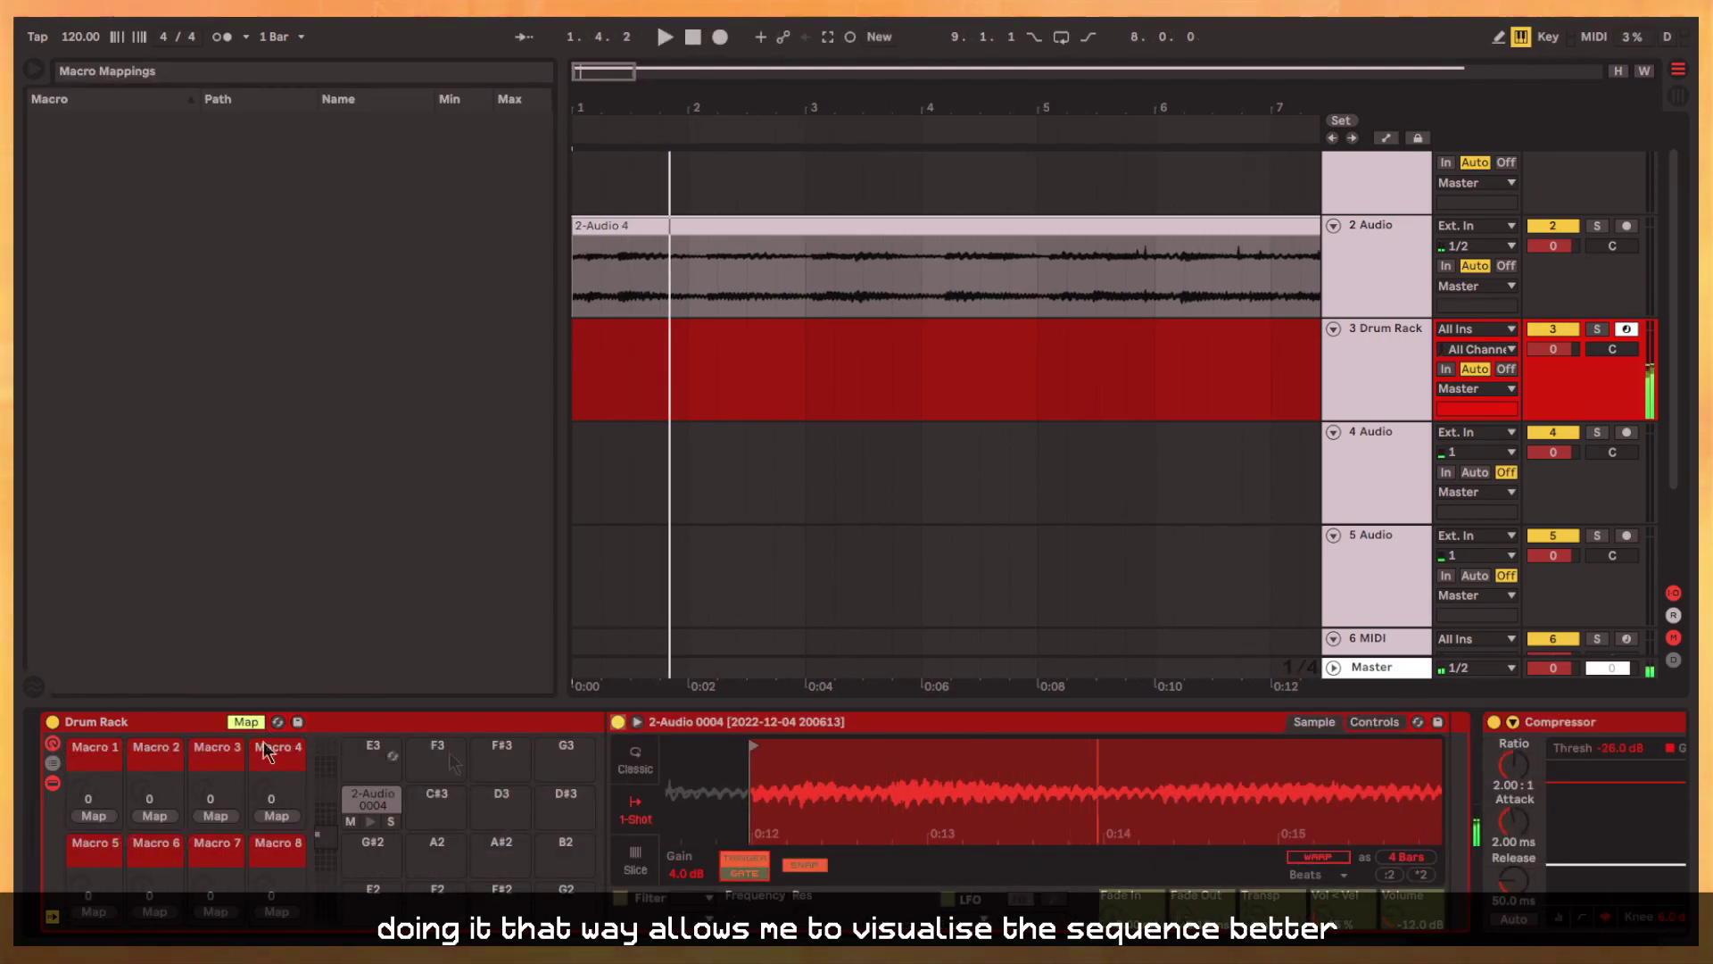
click(246, 725)
Step: Copy the C3 chop to pad C#3 and move the copy's sample start to about 0:12.7
drag(752, 791, 753, 844)
drag(372, 798, 435, 803)
scroll(748, 775, up, 5)
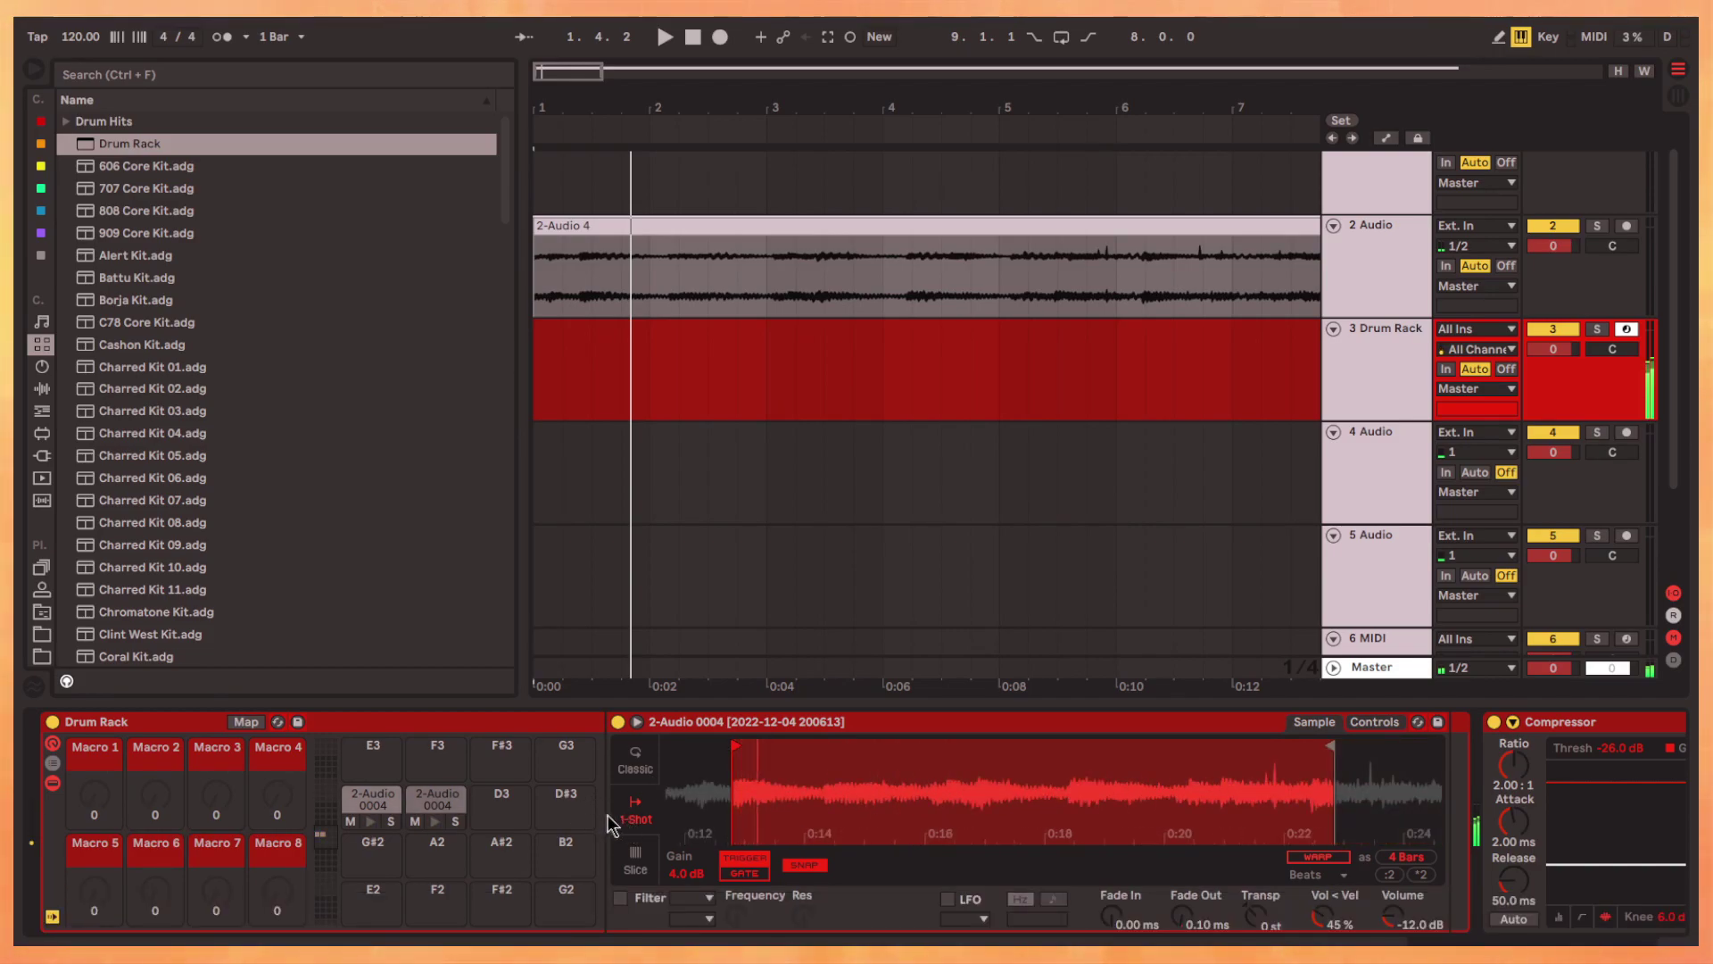
drag(776, 828, 1132, 931)
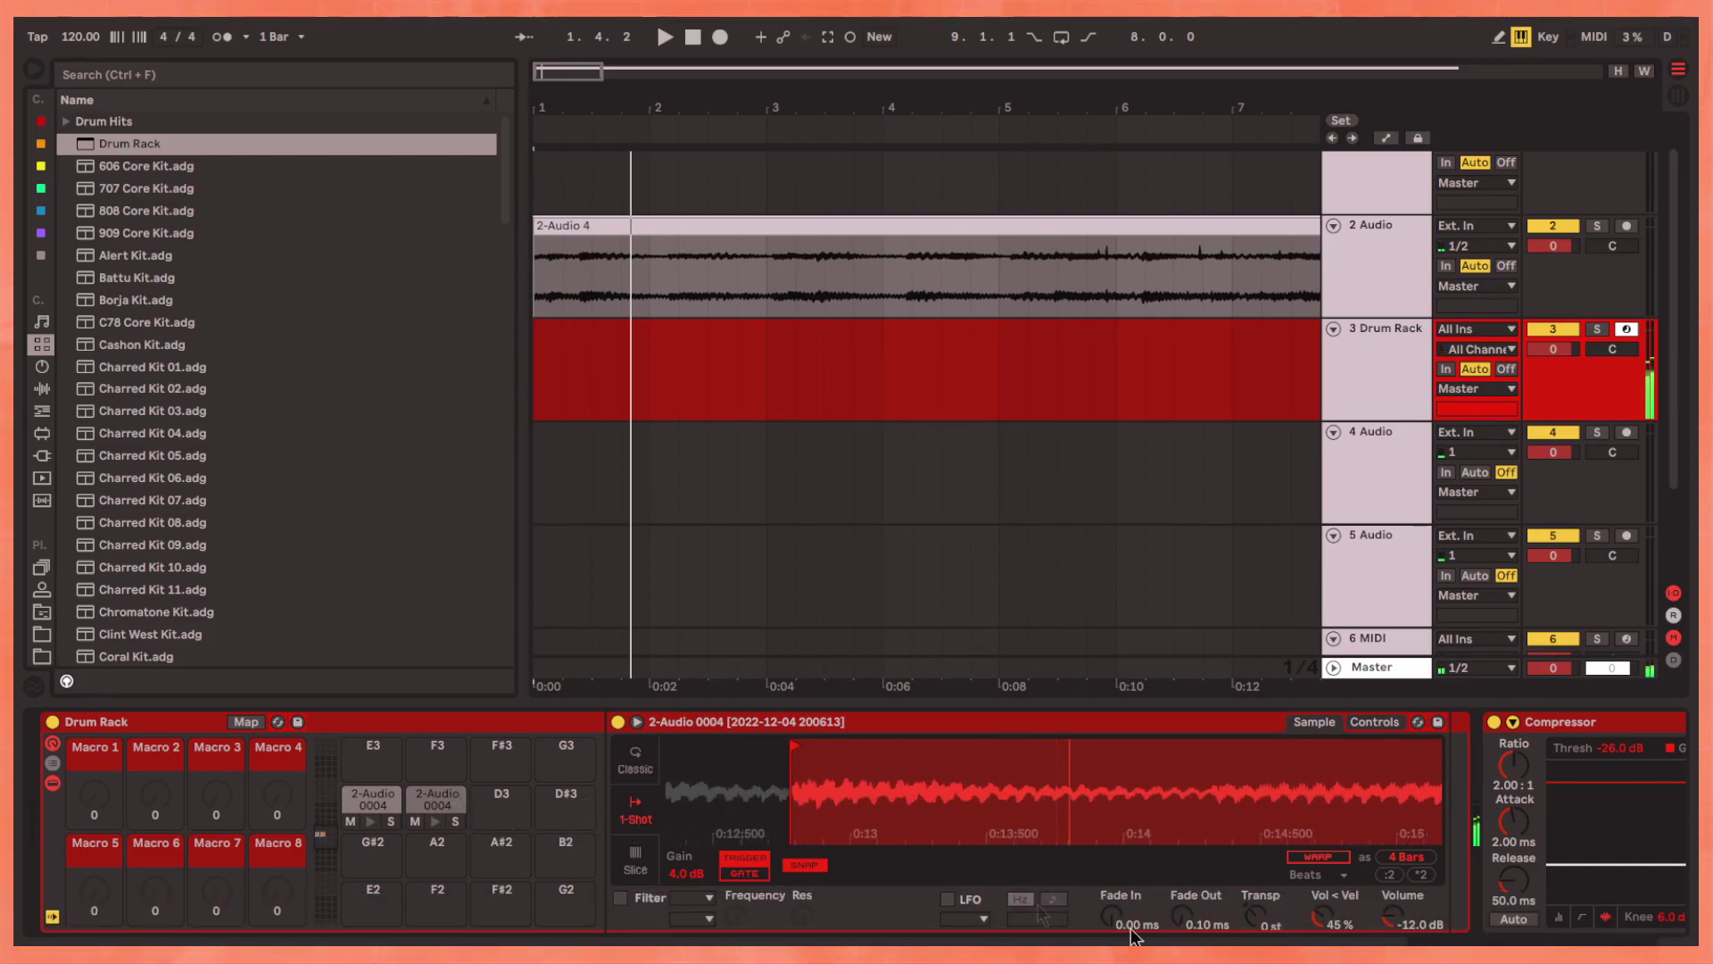
Step: Set a 40 ms fade-in on the C3 and C#3 chops and fine-tune the C#3 chop's start point
click(379, 805)
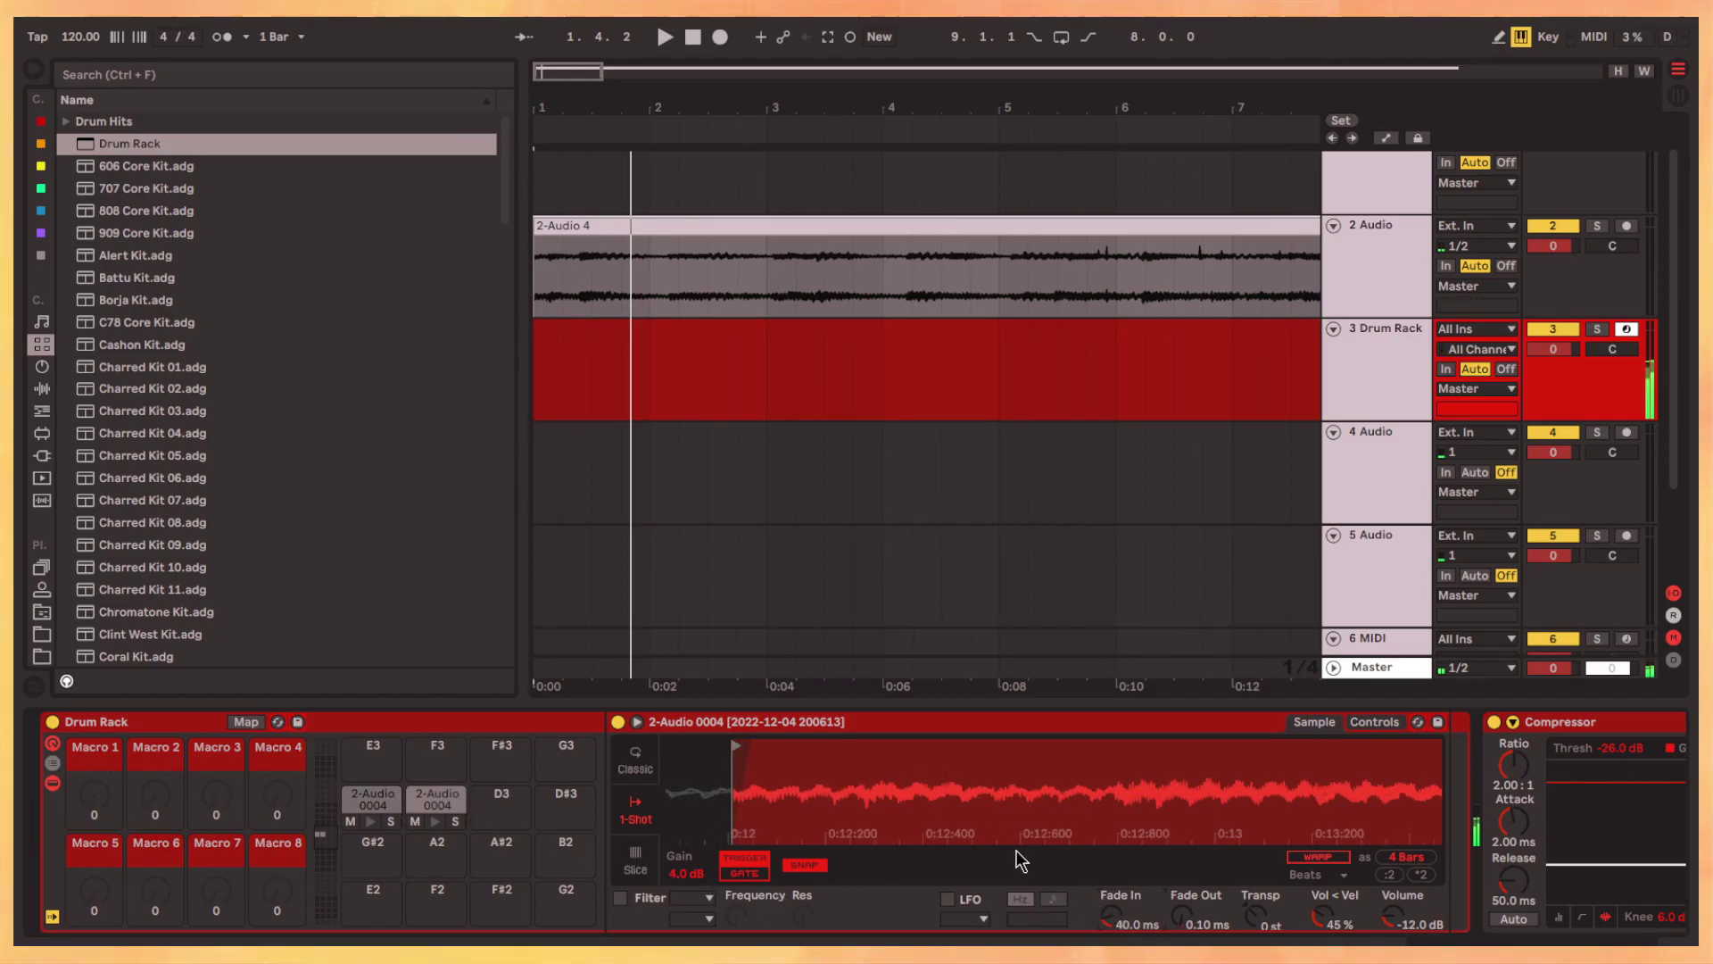
key(w)
click(1113, 919)
text(1)
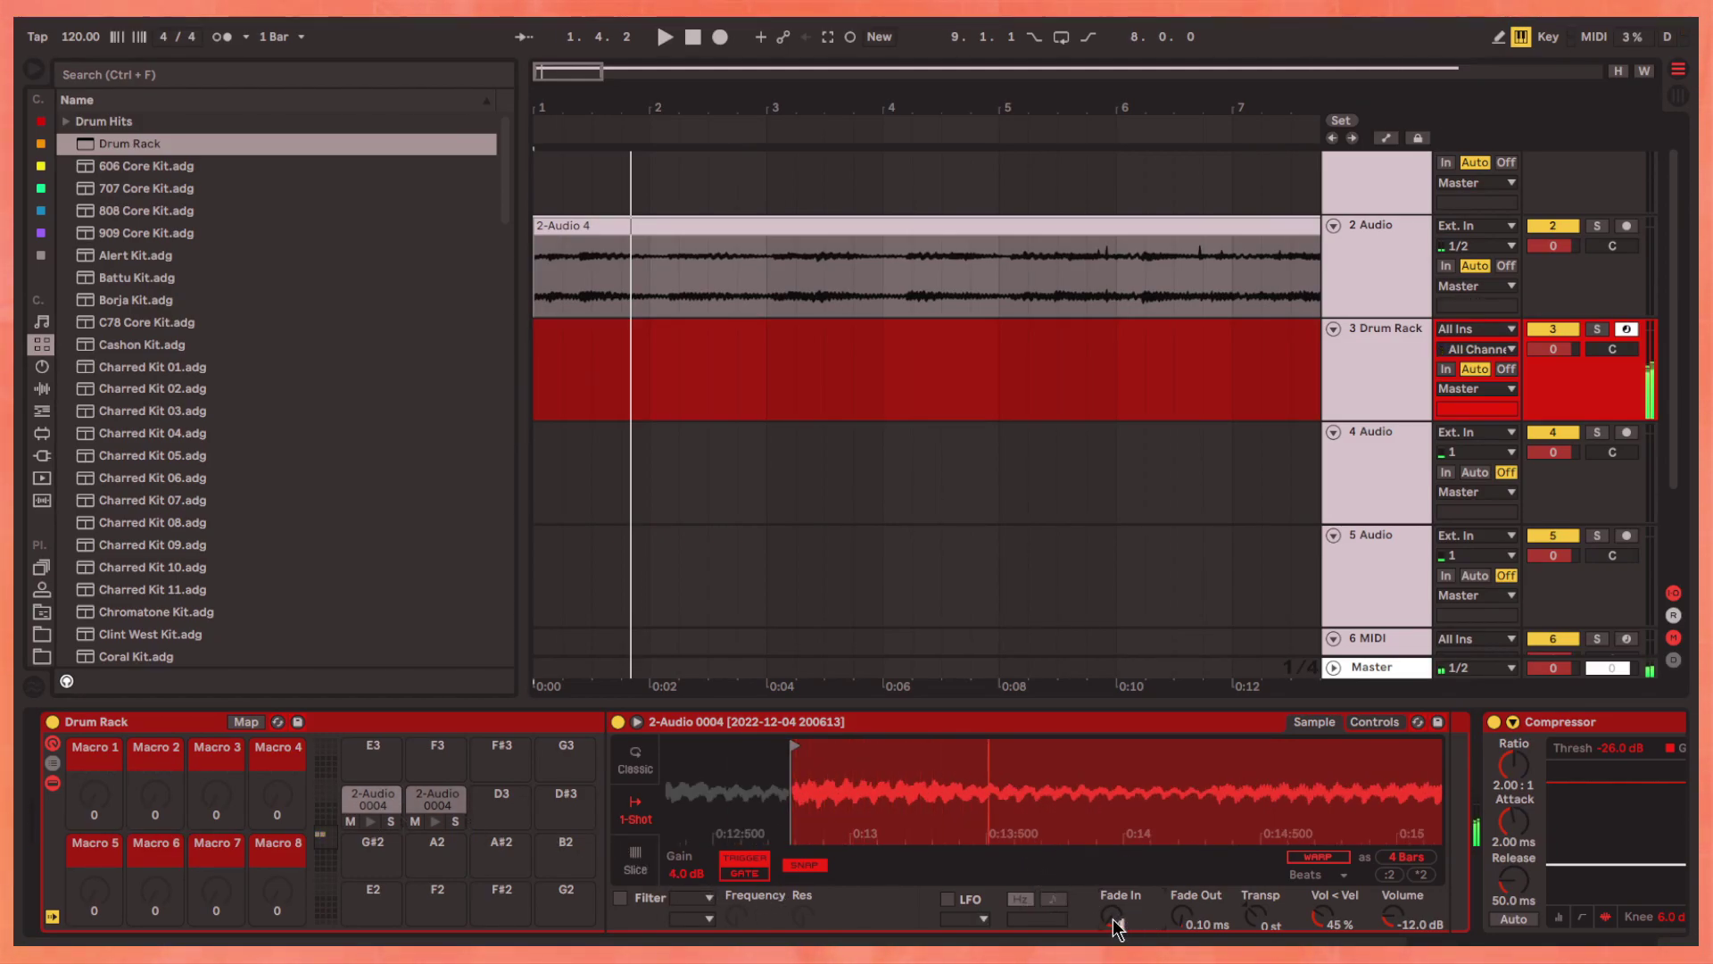
drag(798, 764, 802, 803)
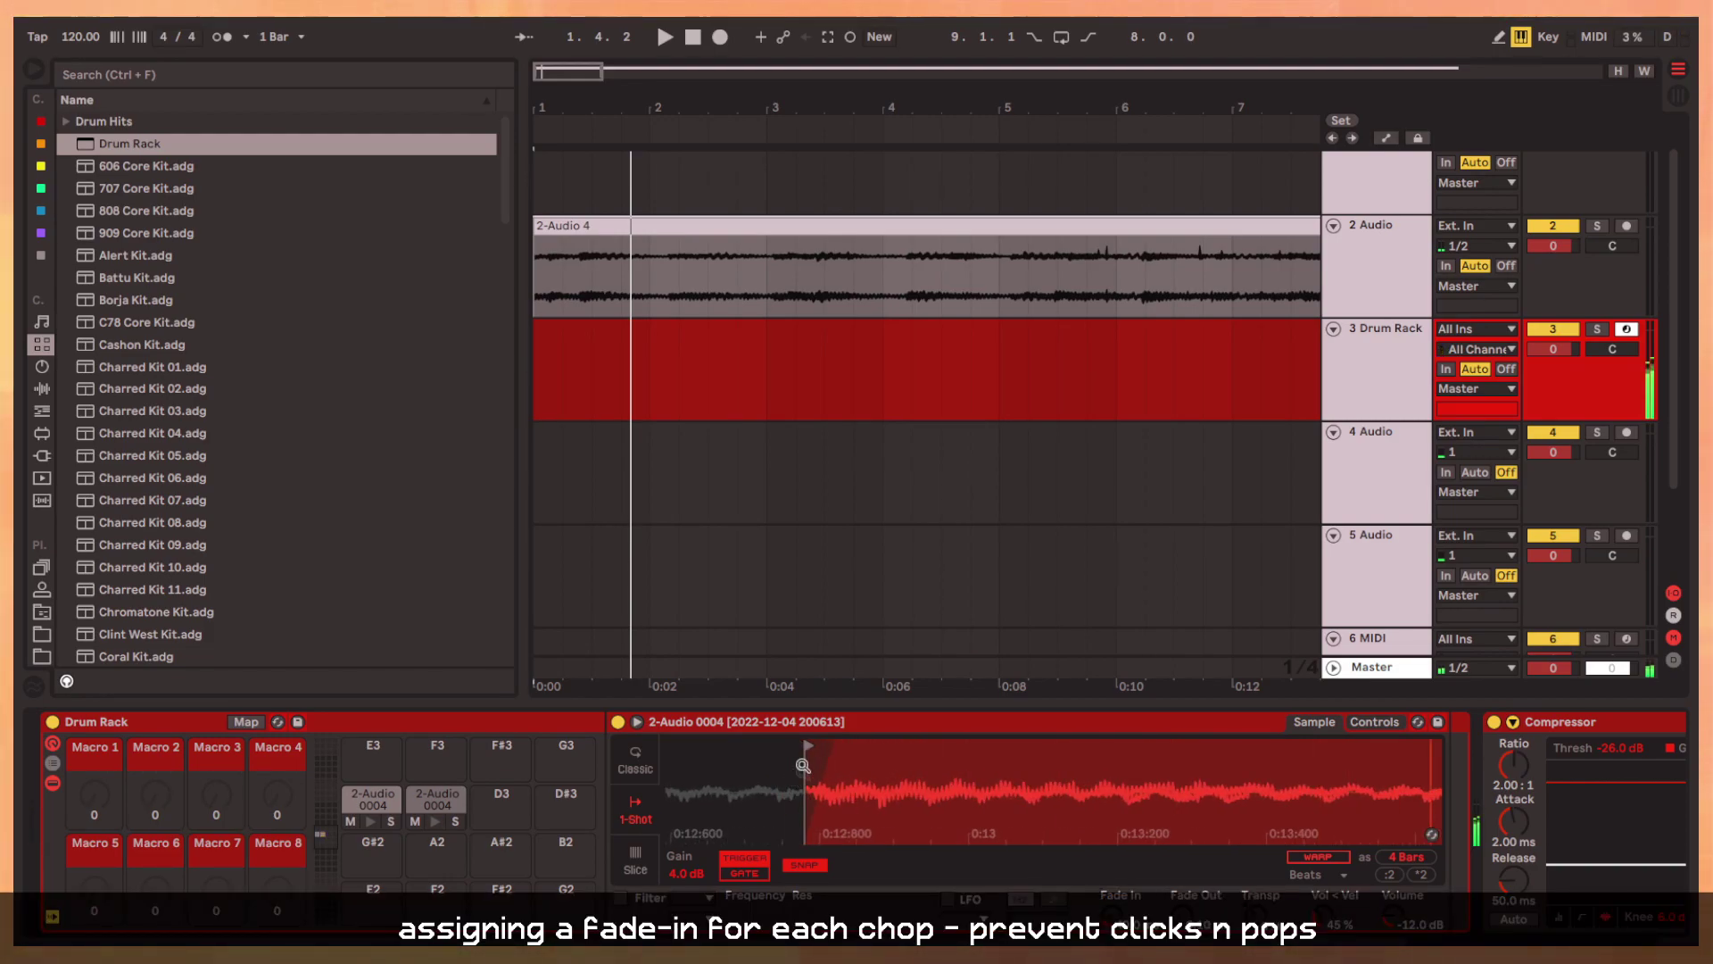
Step: Copy the chop onto pads D3 and D#3 and shift the copies' sample starts further into the recording
drag(447, 802, 501, 800)
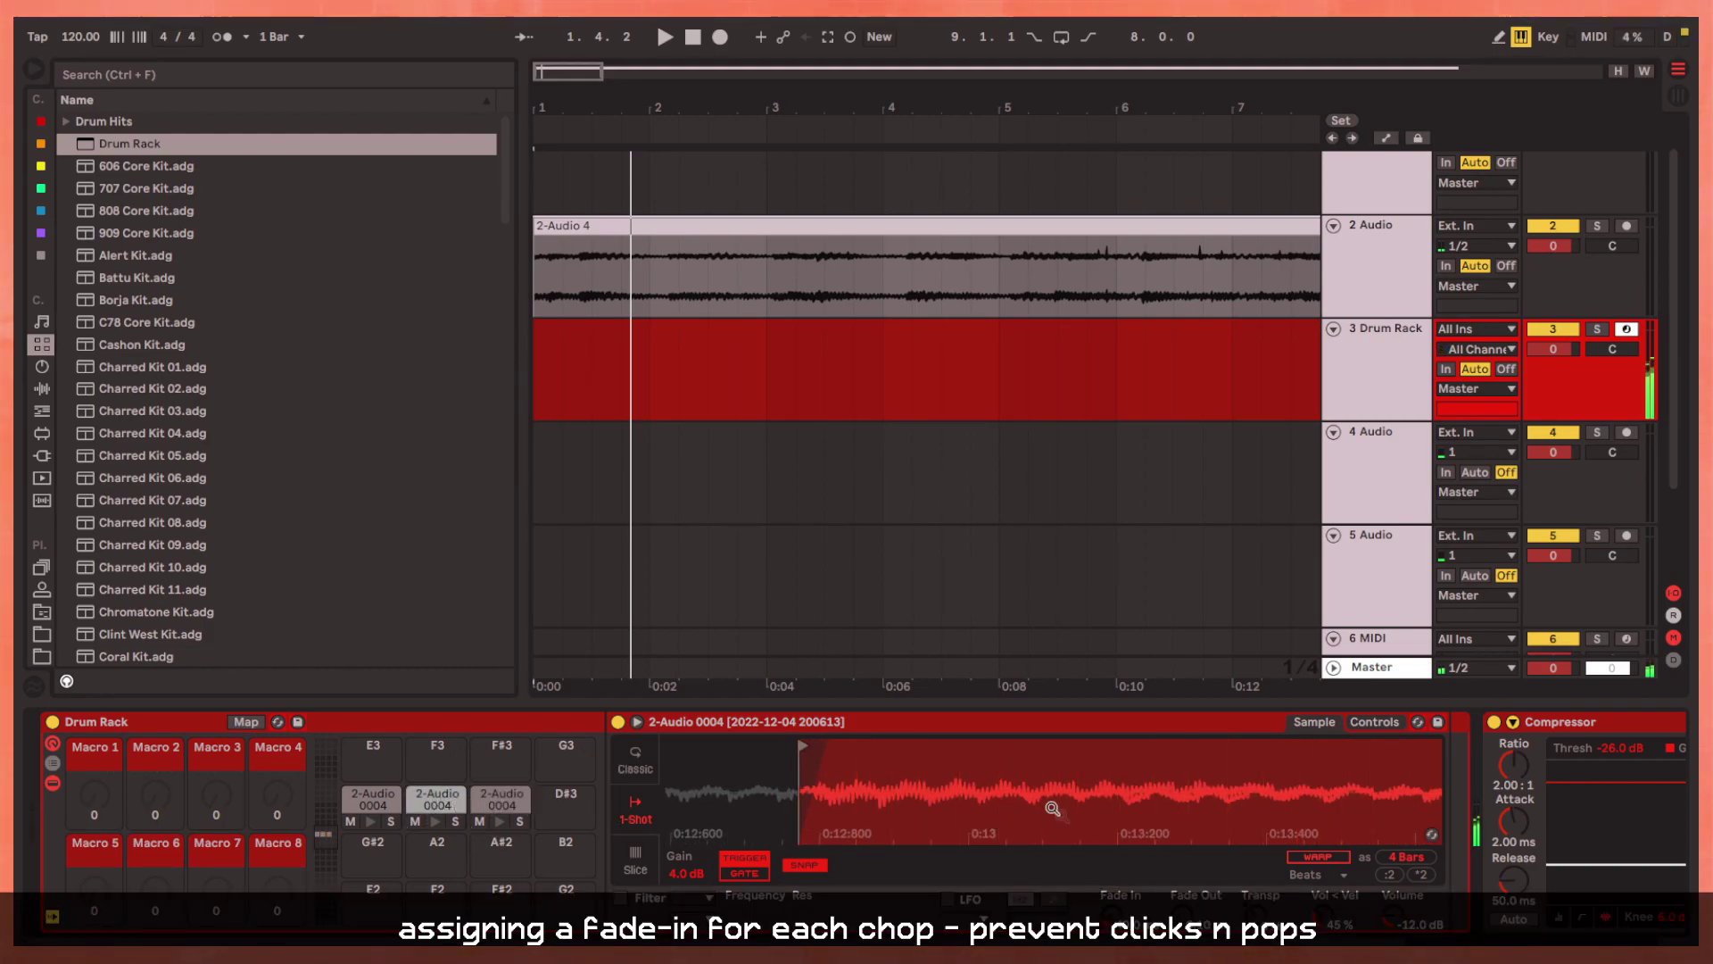
mouse_move(721, 746)
mouse_down()
mouse_move(721, 768)
mouse_move(709, 756)
mouse_move(779, 751)
mouse_move(765, 756)
mouse_up()
key(e)
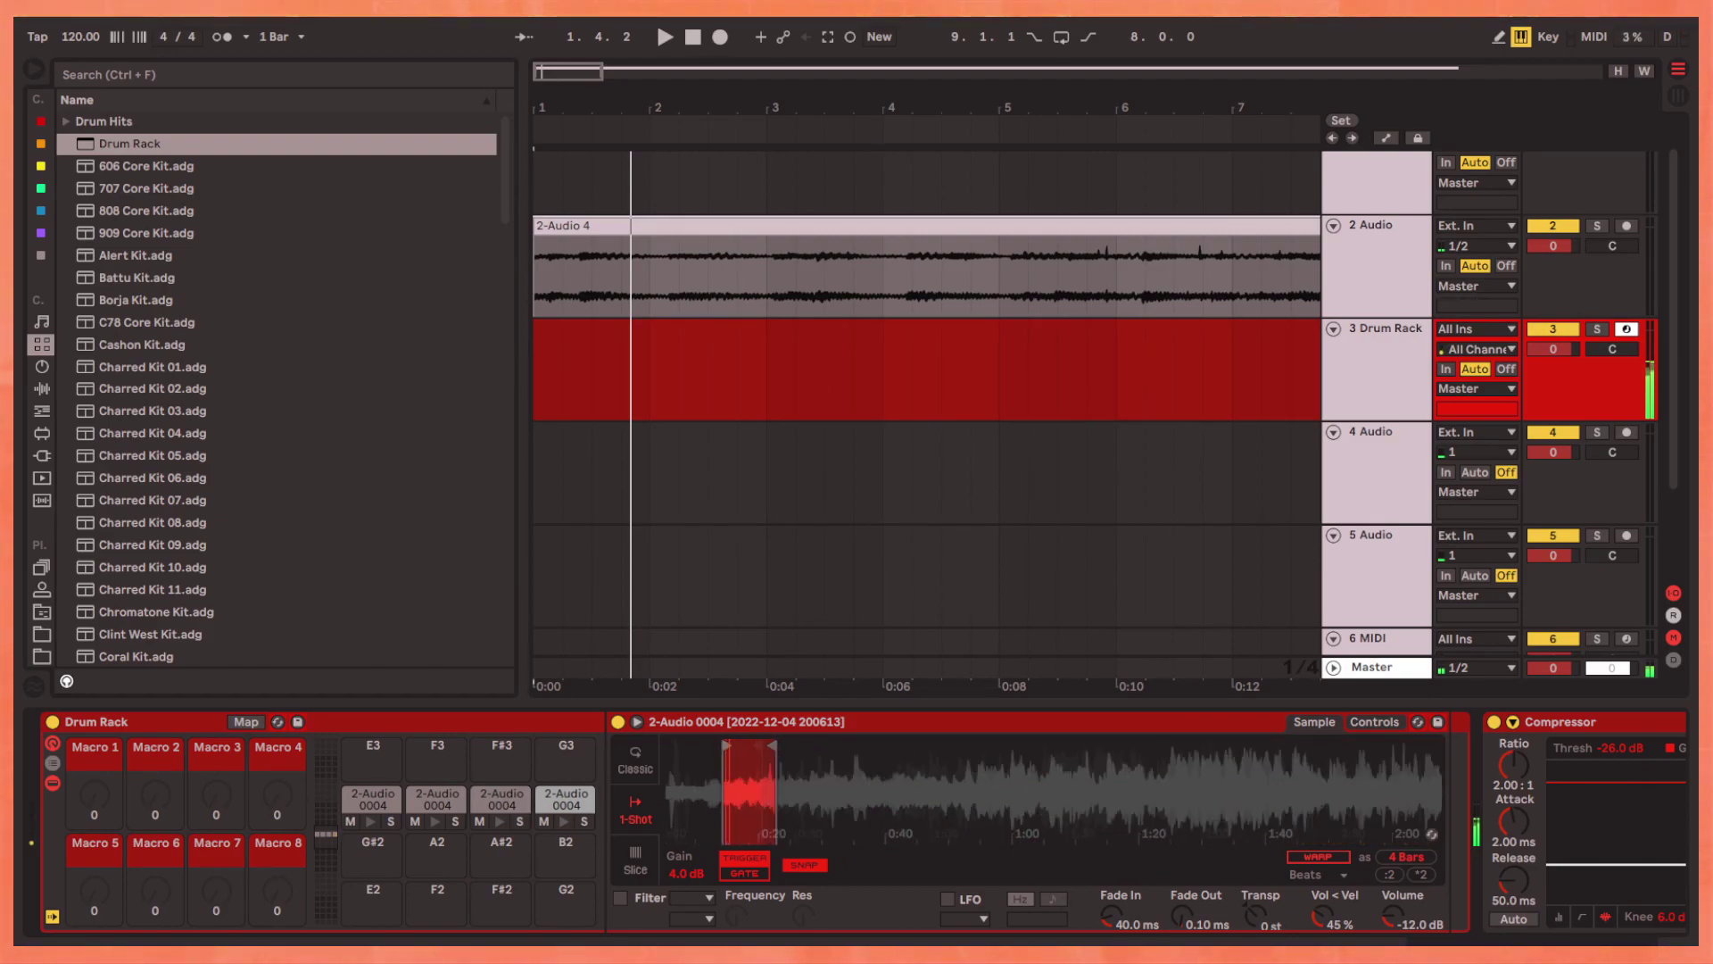
Step: Audition the chops and set the D#3 chop's sample start to about 0:16.3
scroll(719, 770, up, 5)
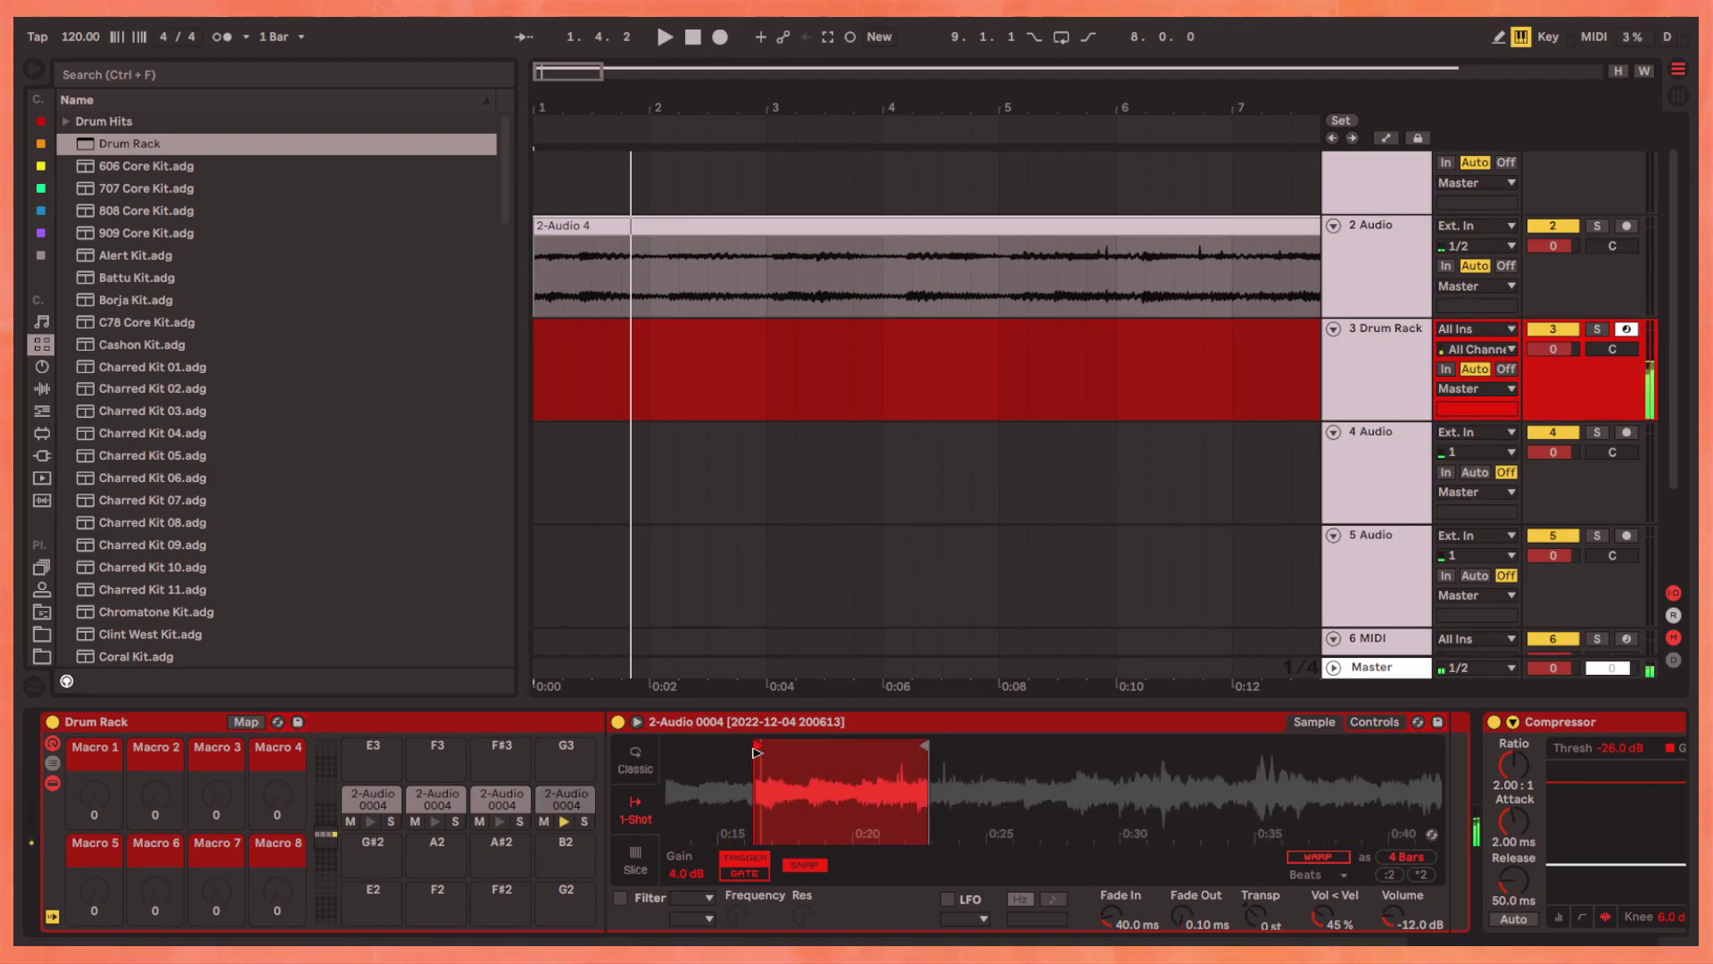
scroll(758, 751, up, 4)
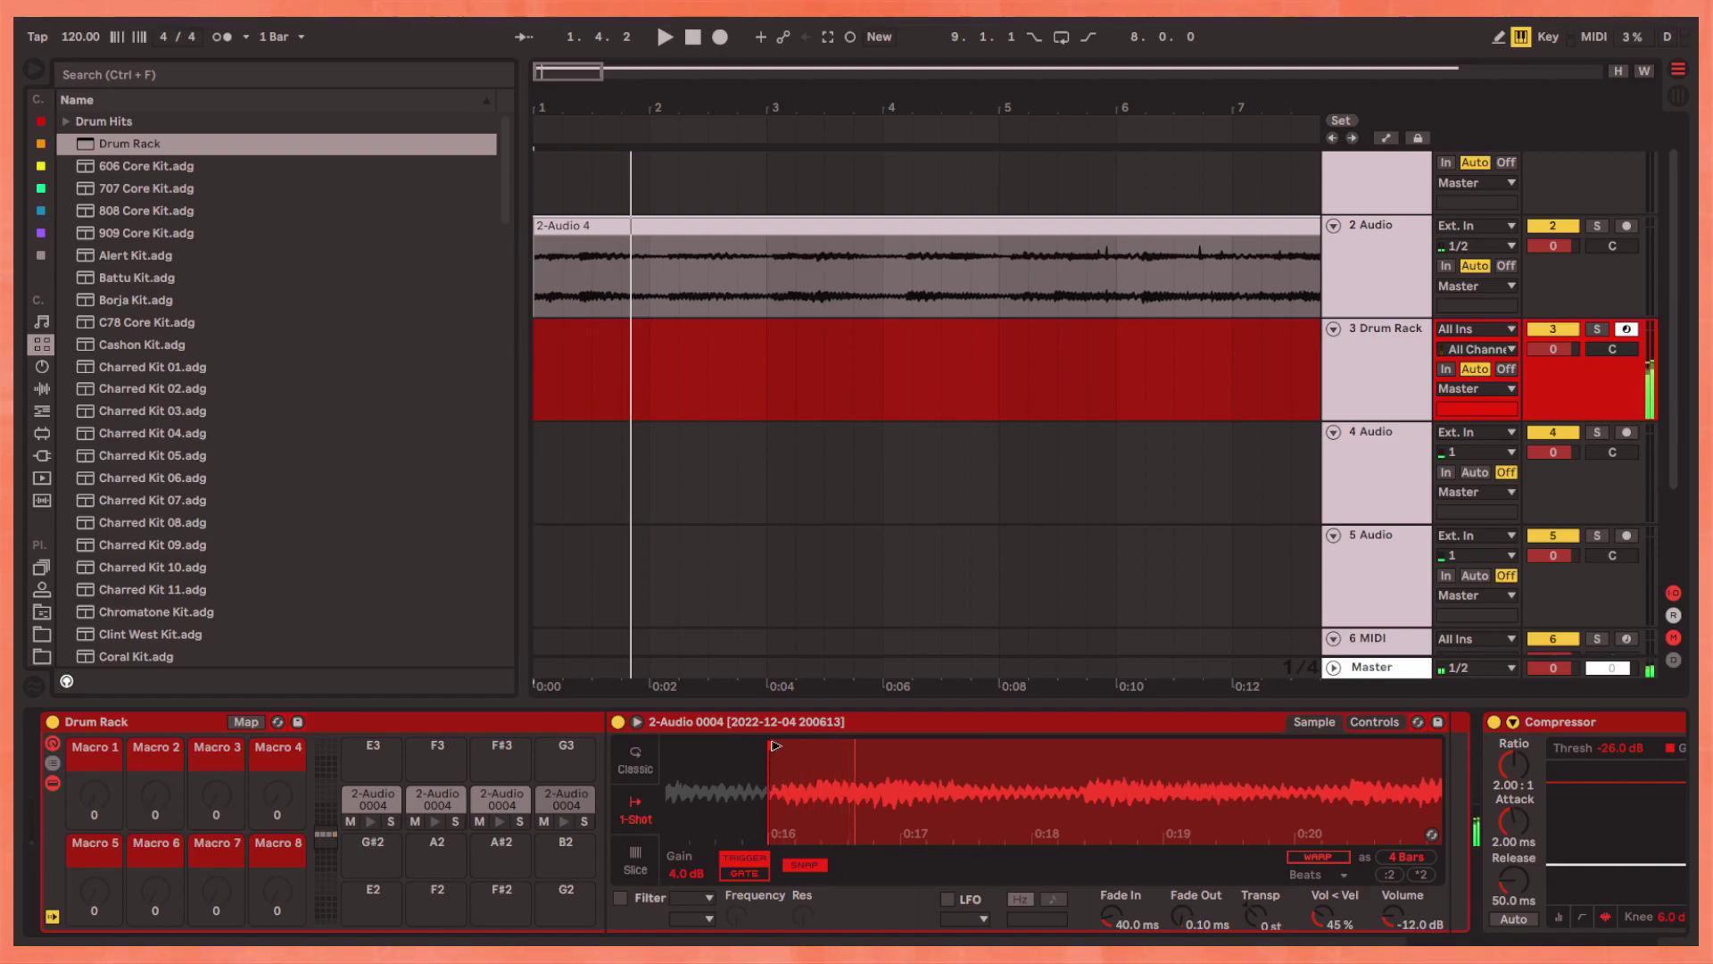
drag(776, 746, 893, 751)
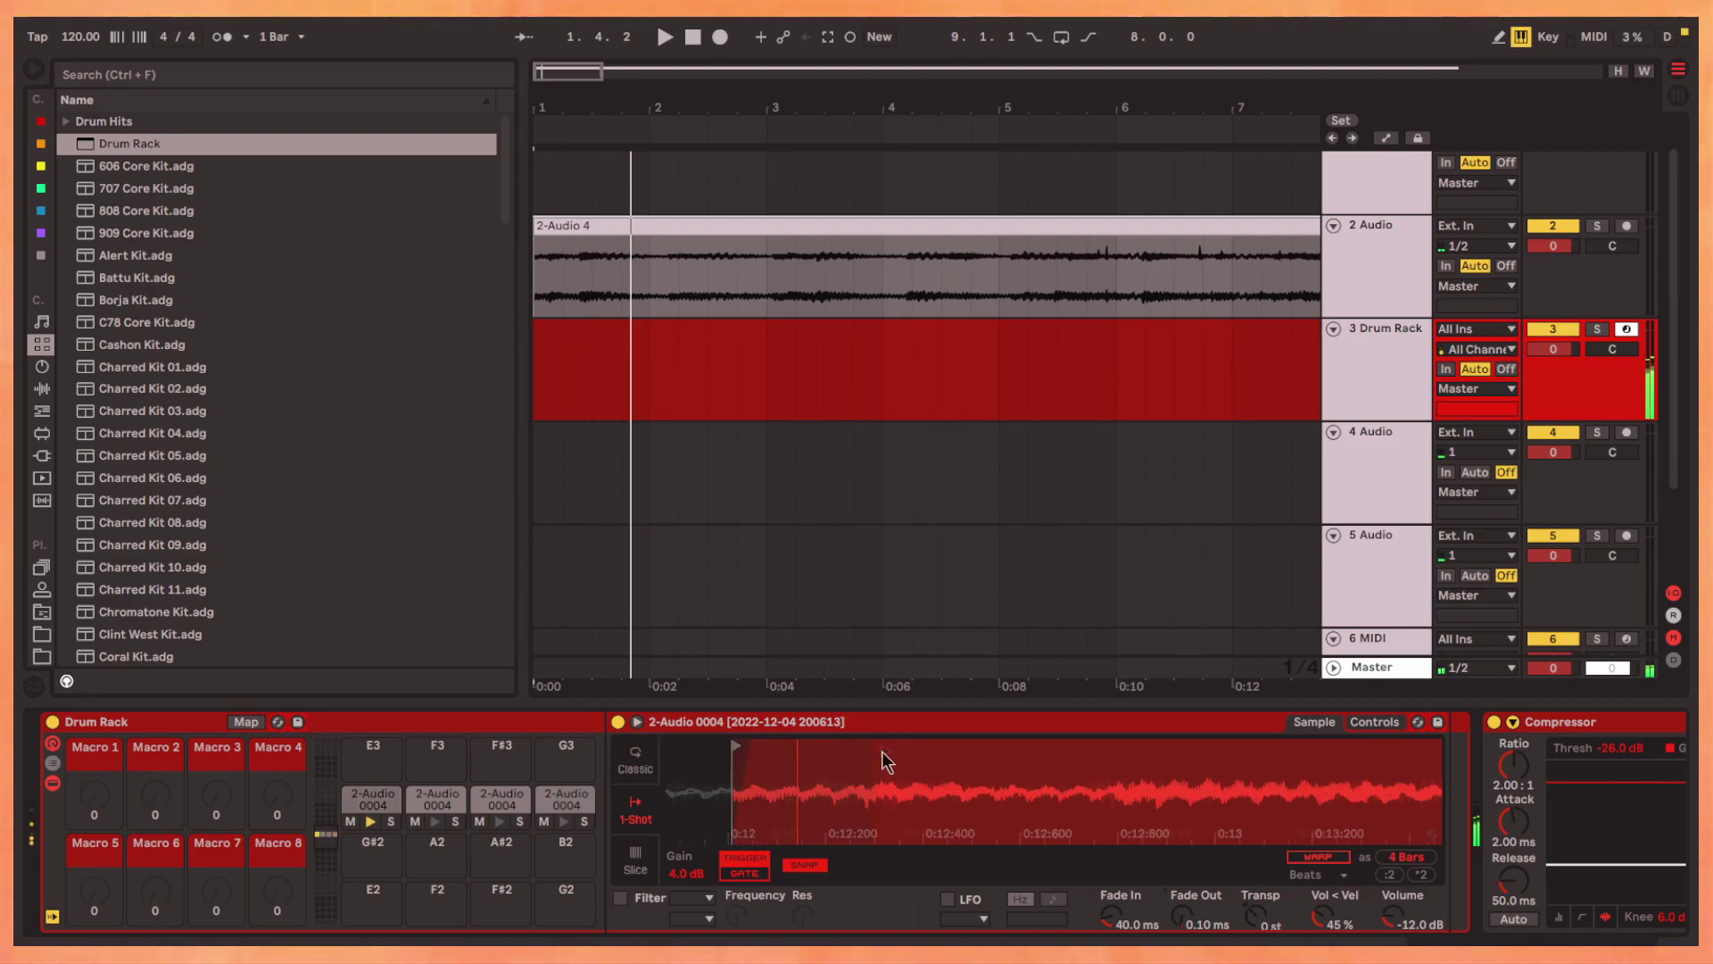
scroll(883, 752, up, 3)
scroll(896, 763, down, 3)
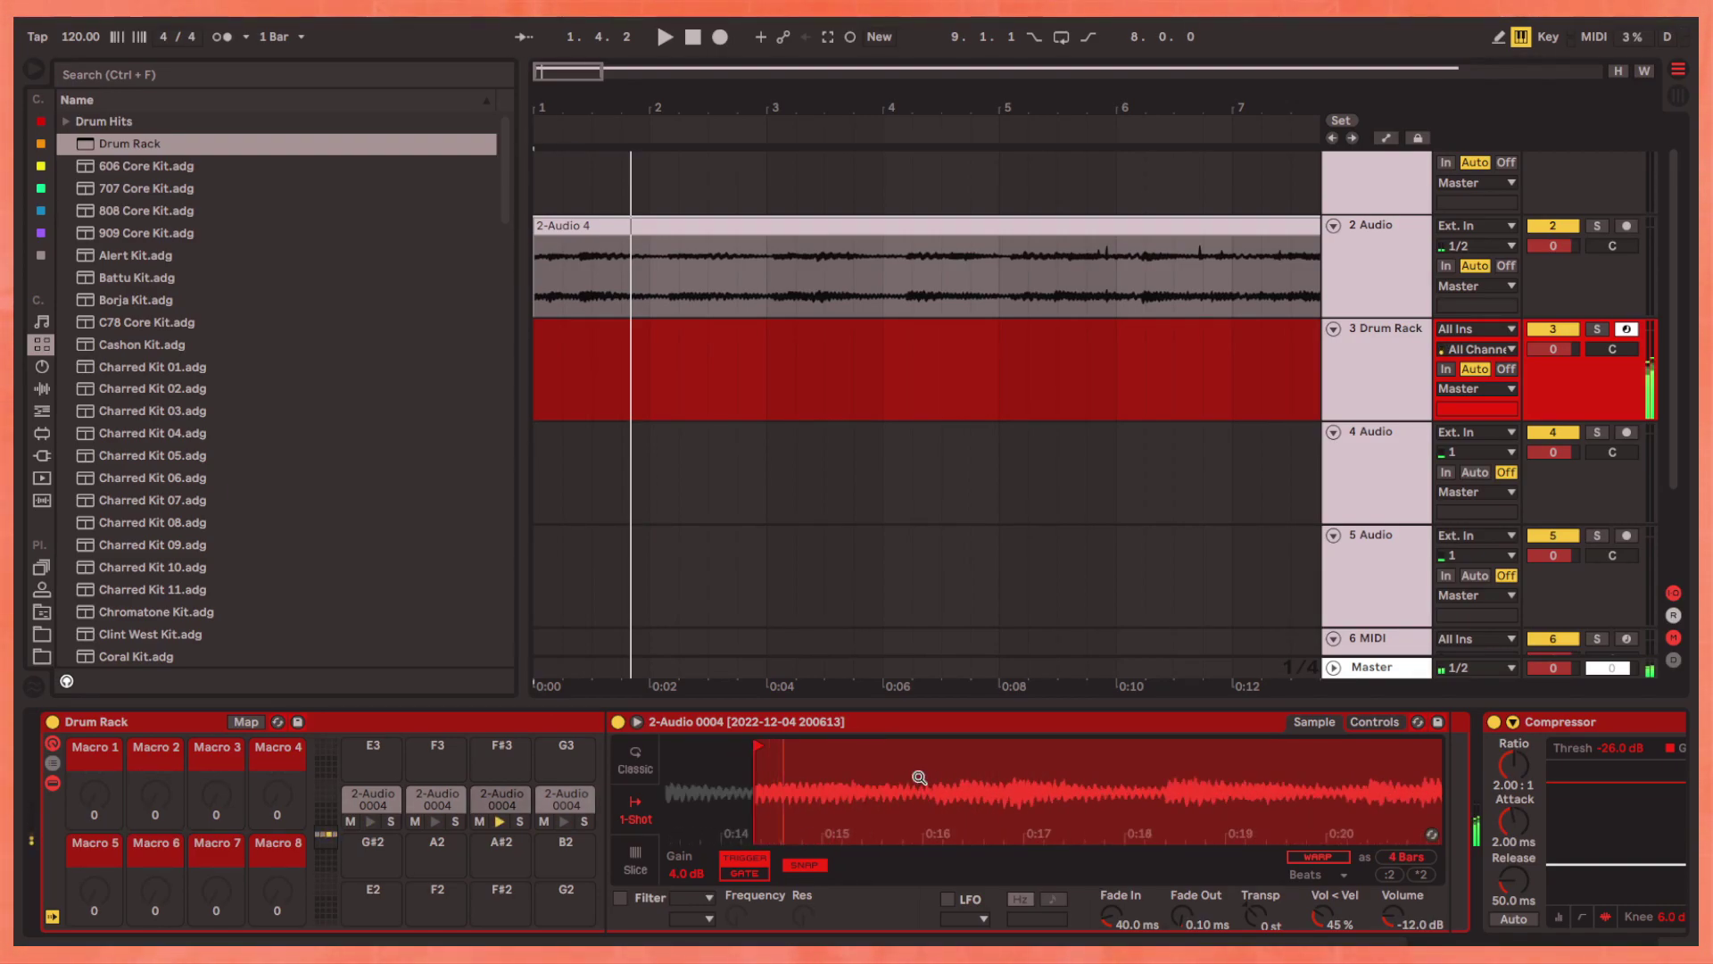
key(e)
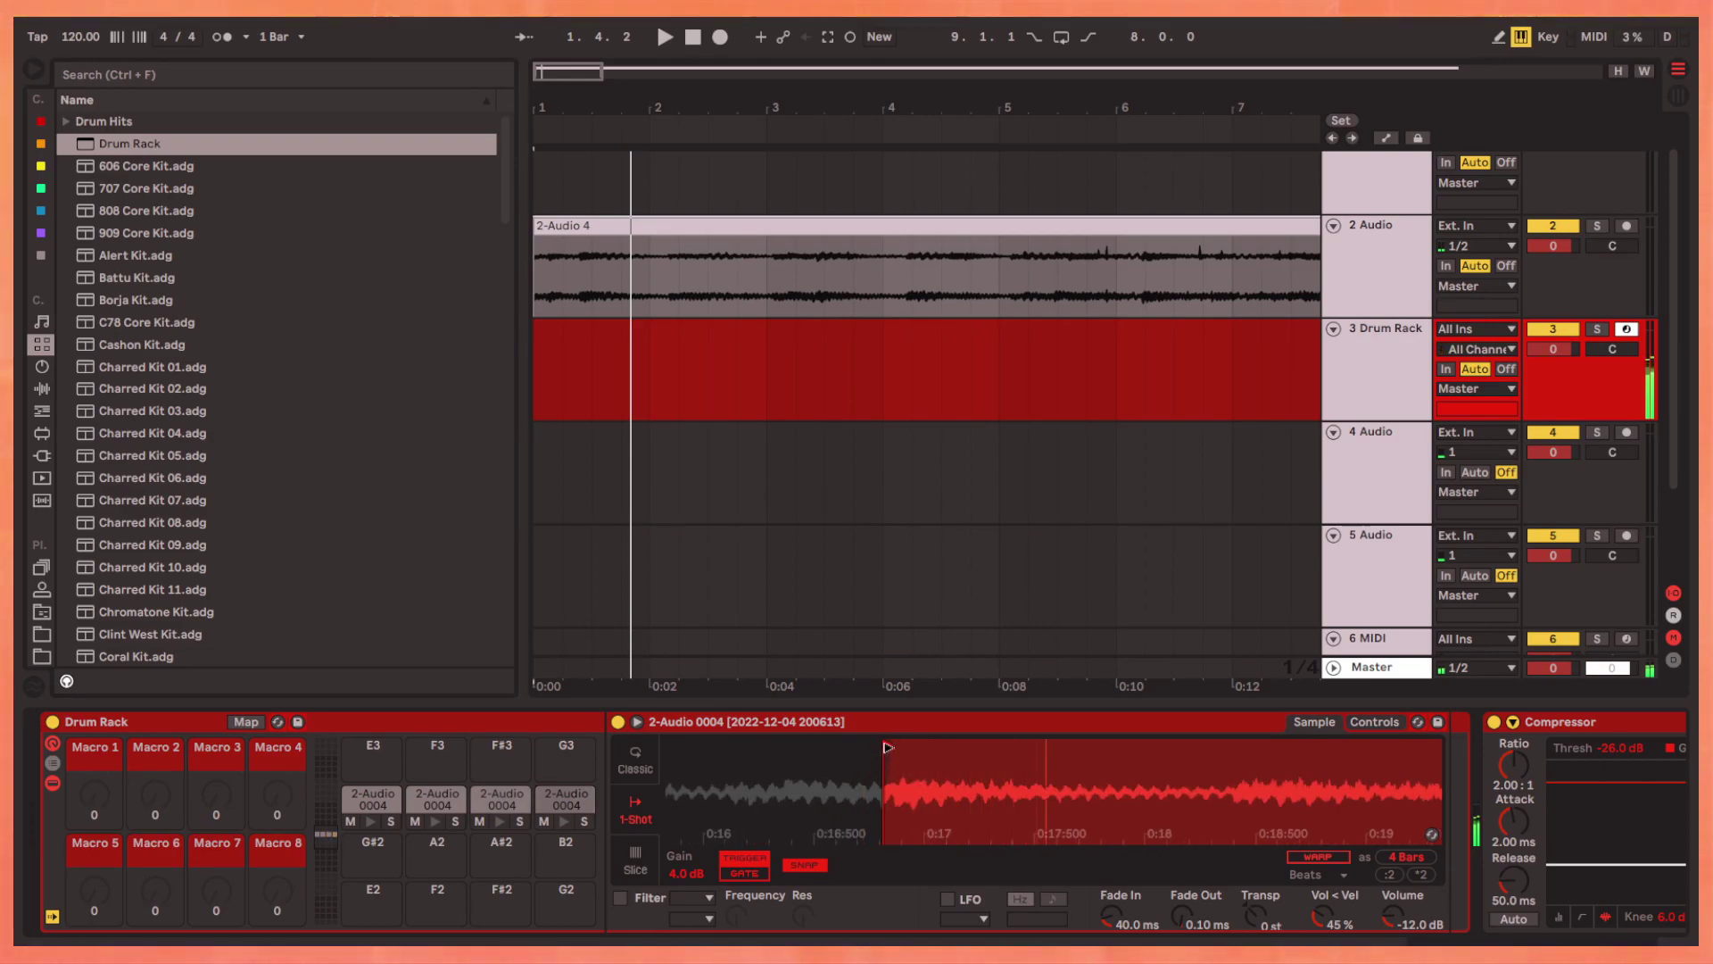
drag(875, 747, 789, 747)
key(e)
key(e)
scroll(787, 748, down, 2)
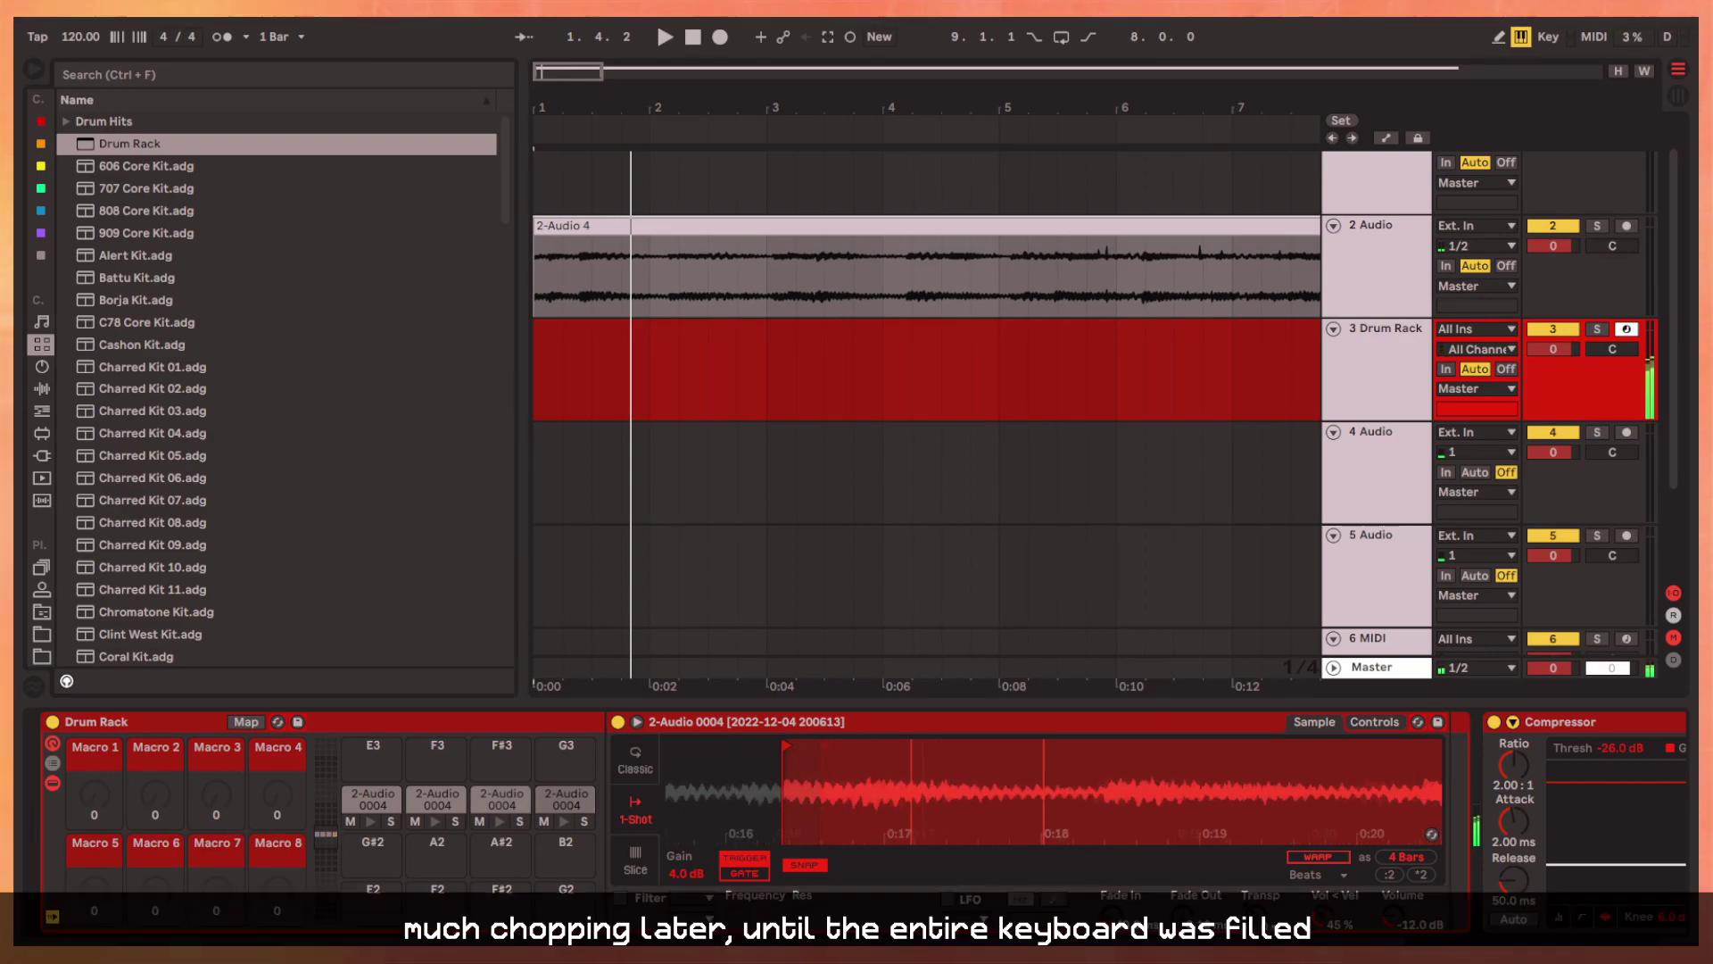
Step: Copy the D#3 chop onto pad E3 for another slice
drag(568, 800, 373, 759)
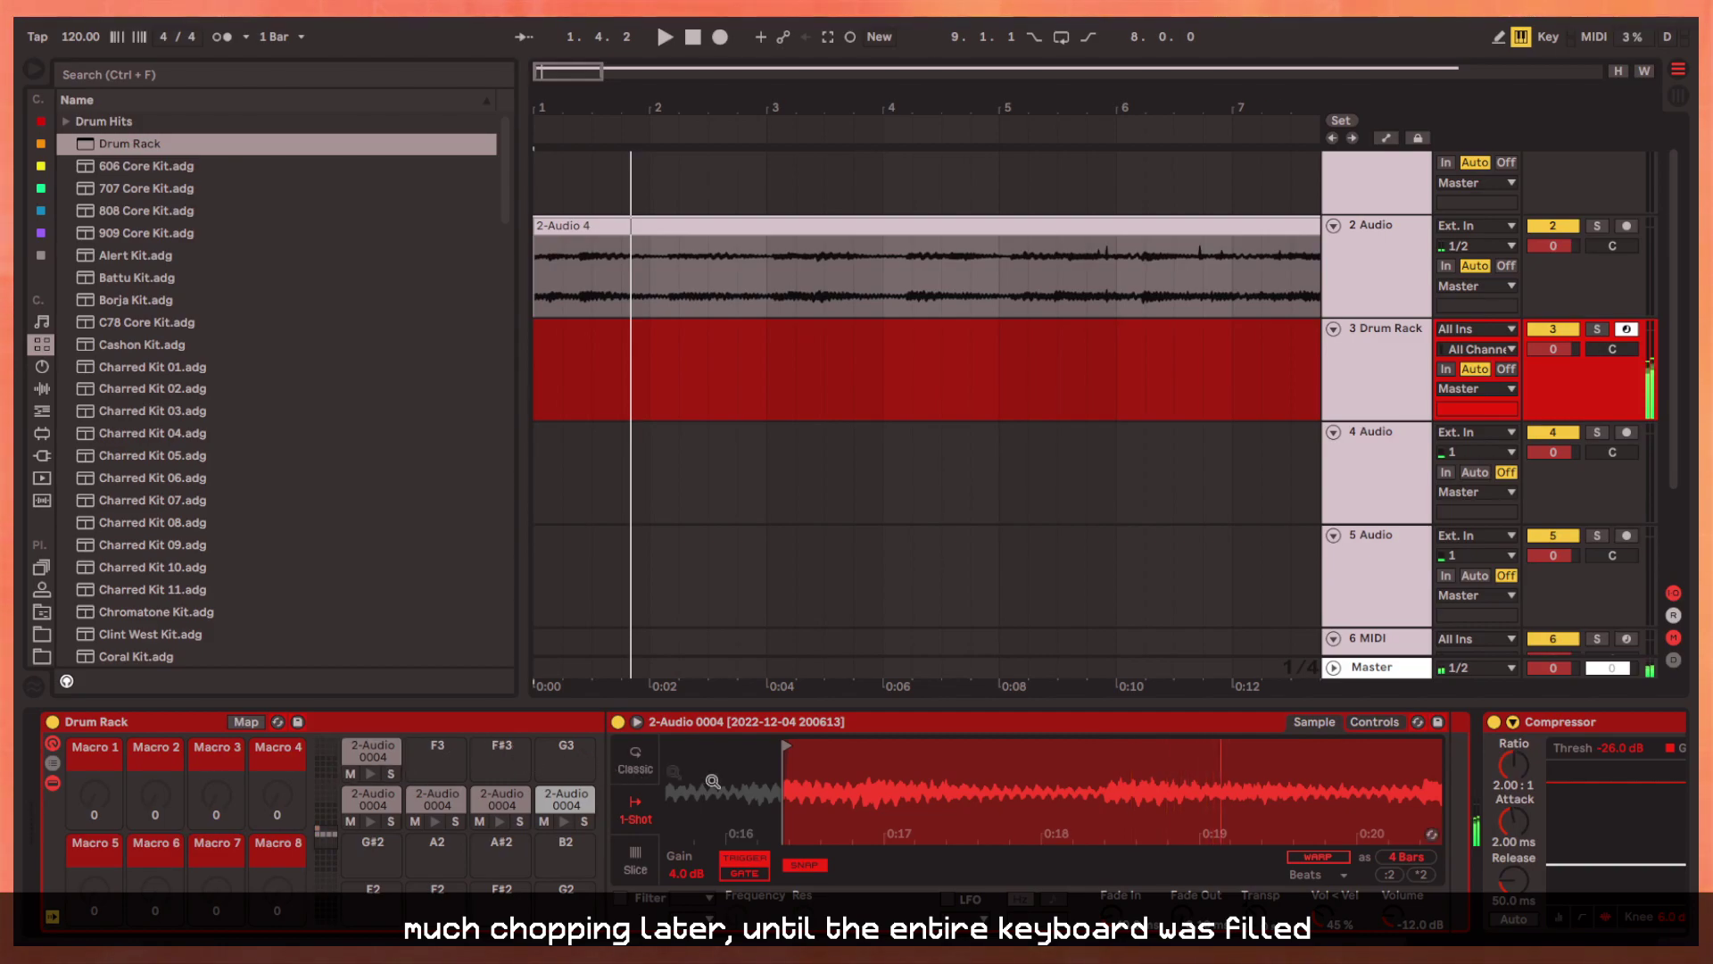
scroll(724, 775, up, 4)
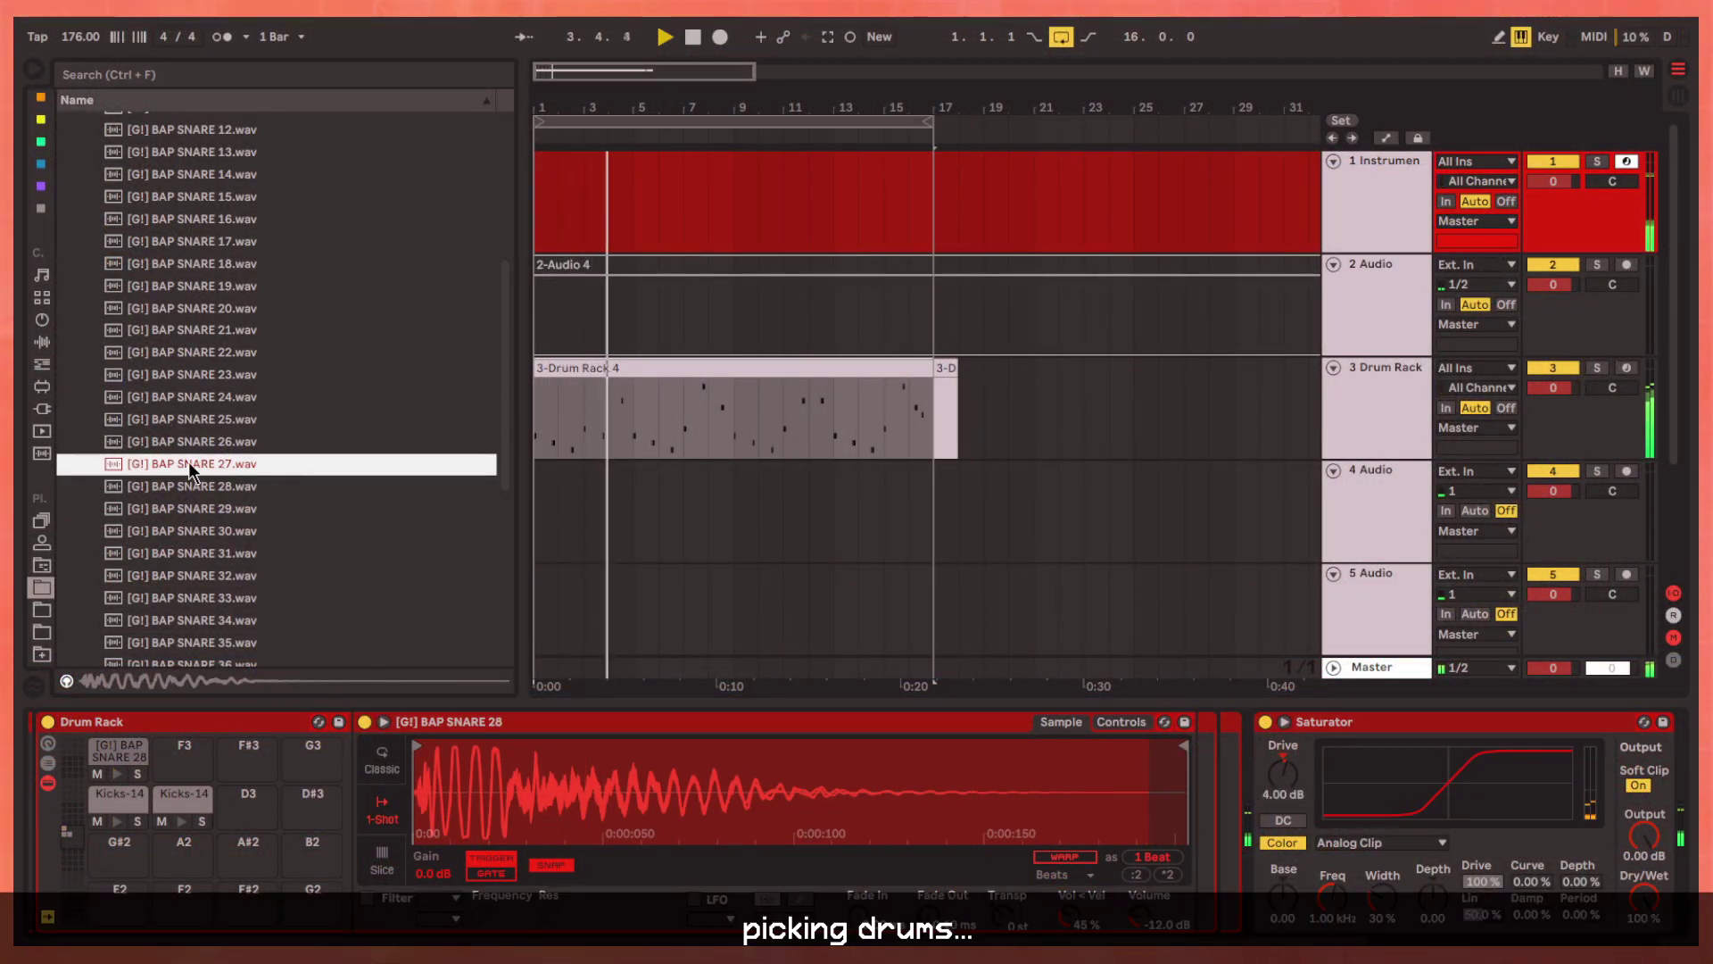
Step: Audition the BAP SNARE samples from number 28 upward in the list
click(241, 487)
key(Up)
key(Up)
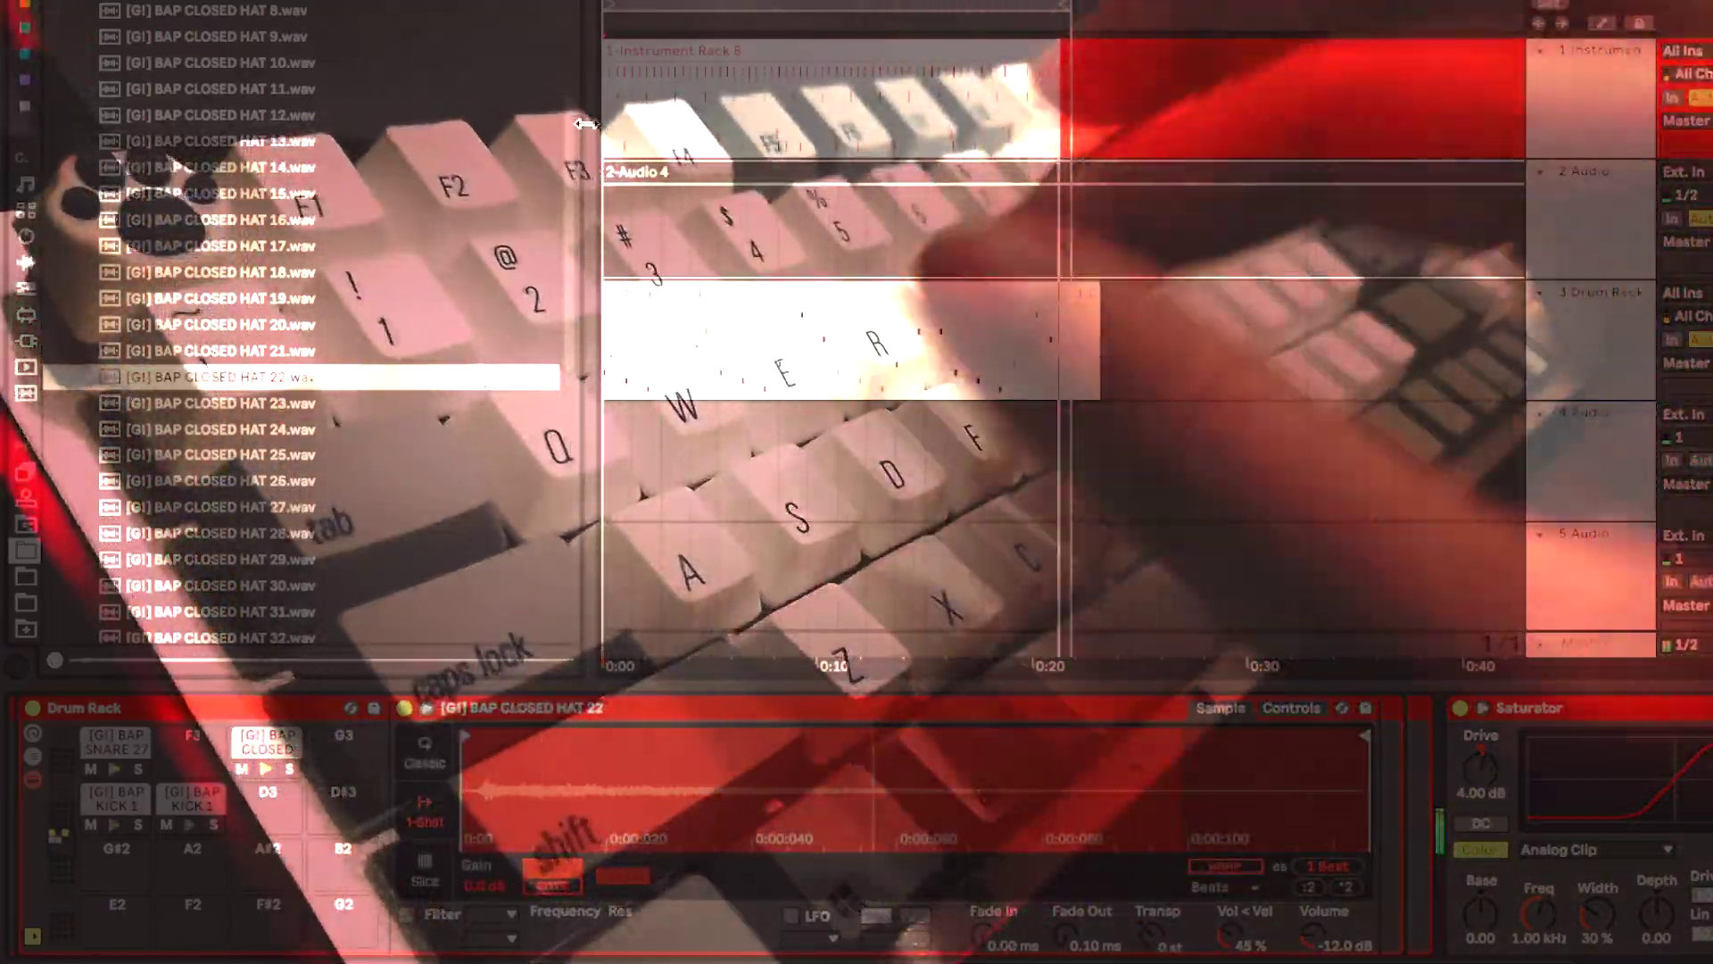
Step: Nudge the opening closed-hat note slightly late and time-correct the snare at beat 1.3 during playback
drag(472, 727, 517, 732)
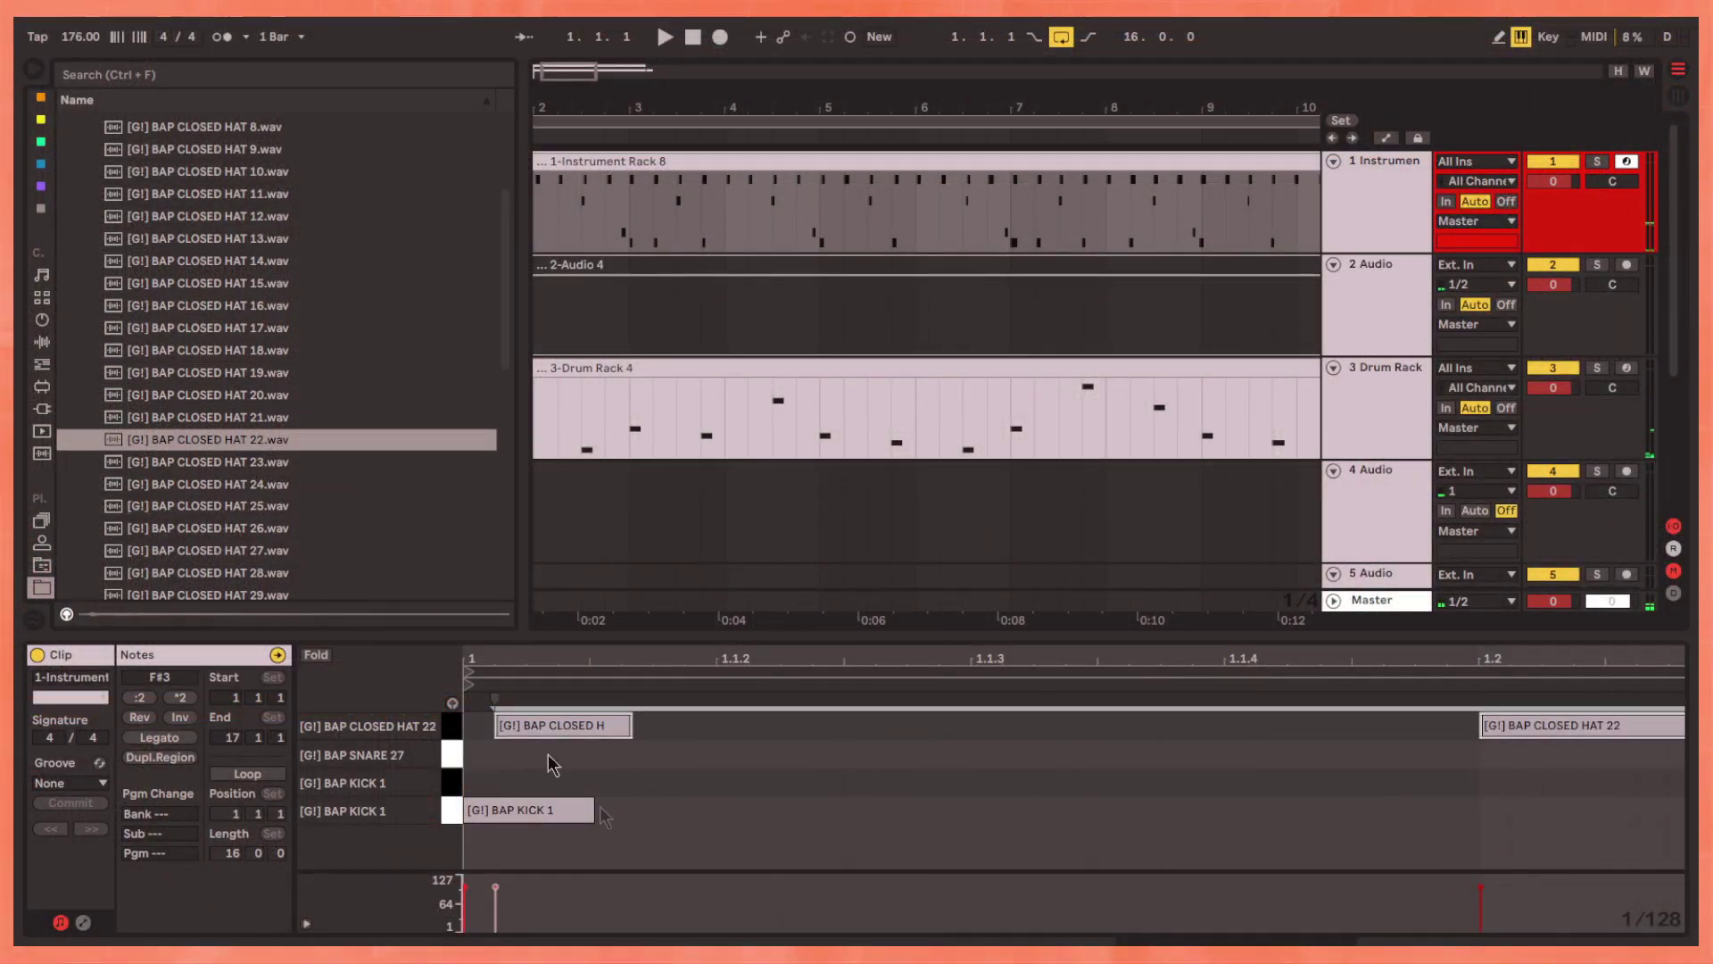
key(space)
scroll(625, 785, down, 3)
click(713, 804)
key(space)
key(space)
drag(1029, 743, 1023, 744)
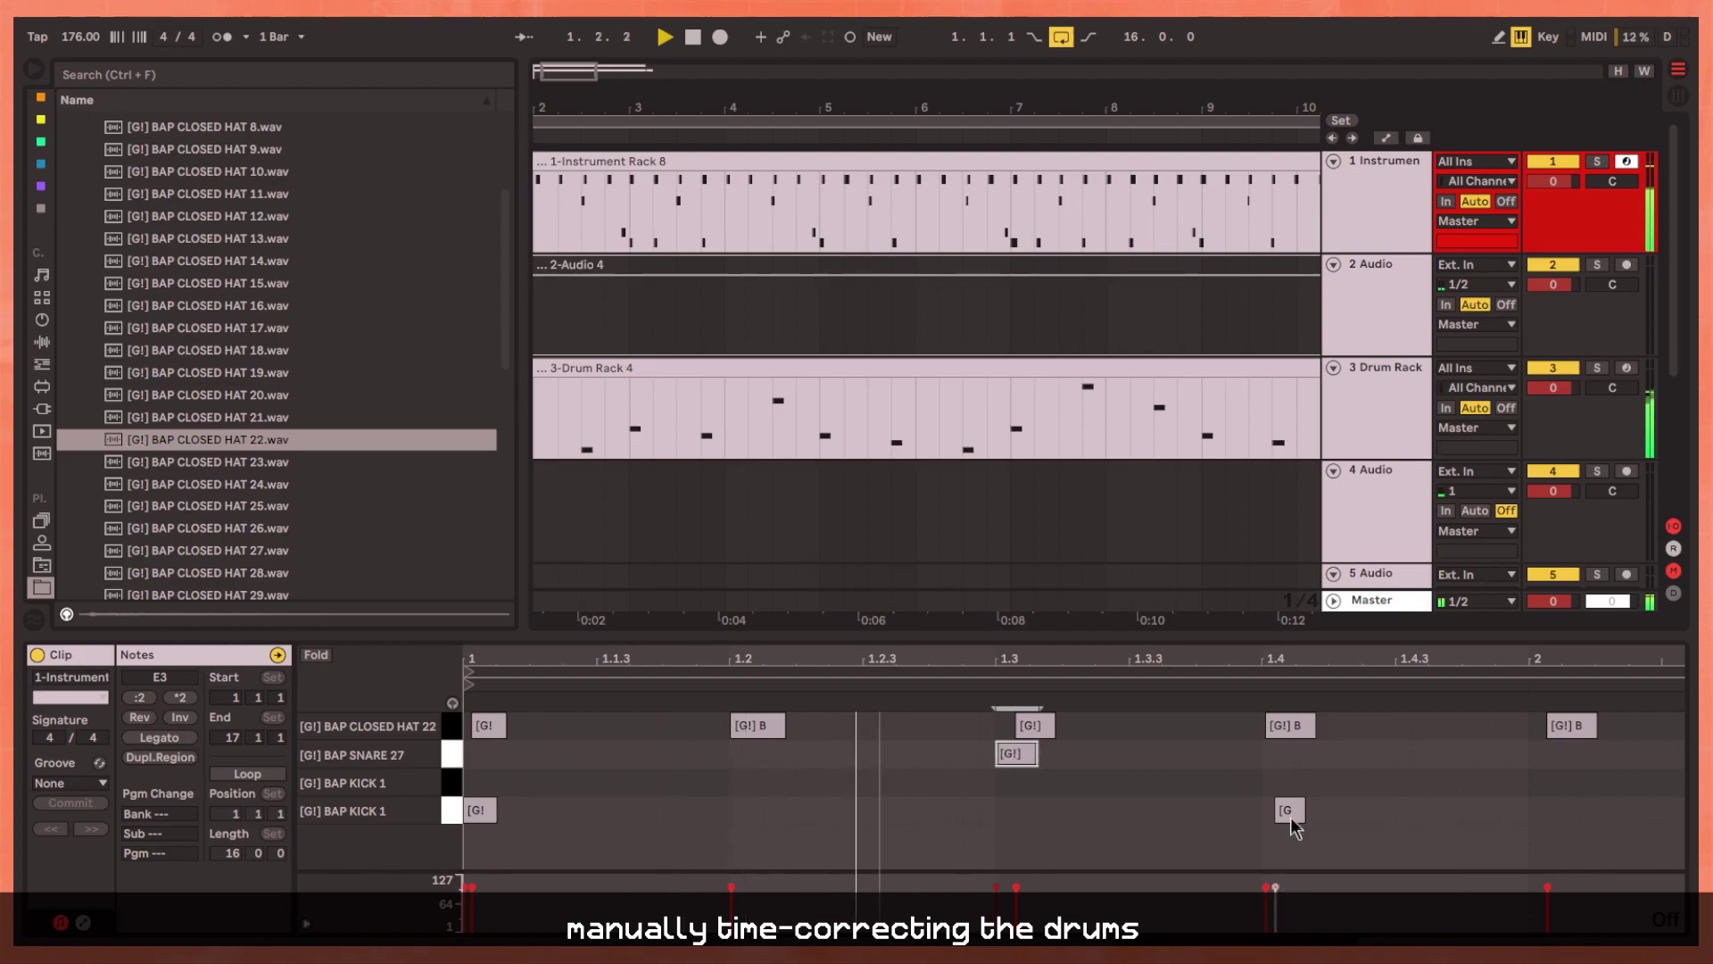
Step: Nudge the snare and closed hat at beat 2.3 slightly earlier in the drum pattern
scroll(1258, 809, right, 2)
scroll(1139, 795, down, 5)
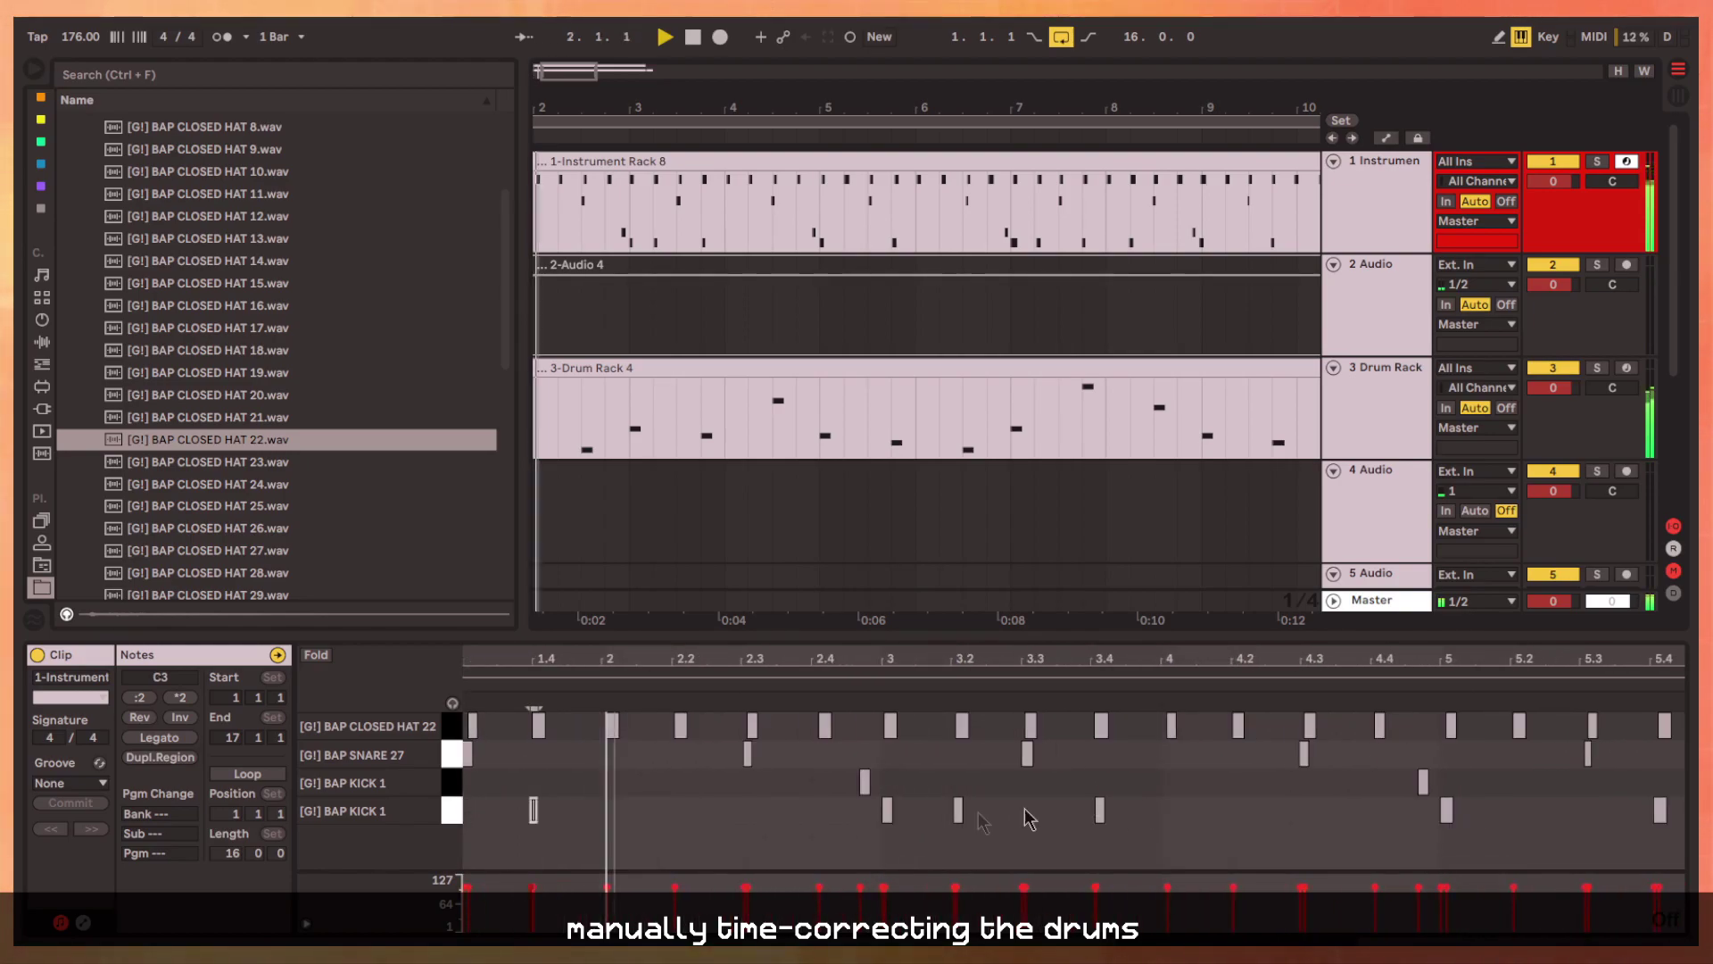
scroll(907, 810, up, 5)
scroll(906, 811, left, 2)
drag(1009, 837, 1079, 712)
drag(1067, 812, 1133, 714)
scroll(1076, 836, down, 5)
scroll(823, 806, up, 5)
scroll(1032, 786, right, 2)
drag(1120, 764, 1109, 764)
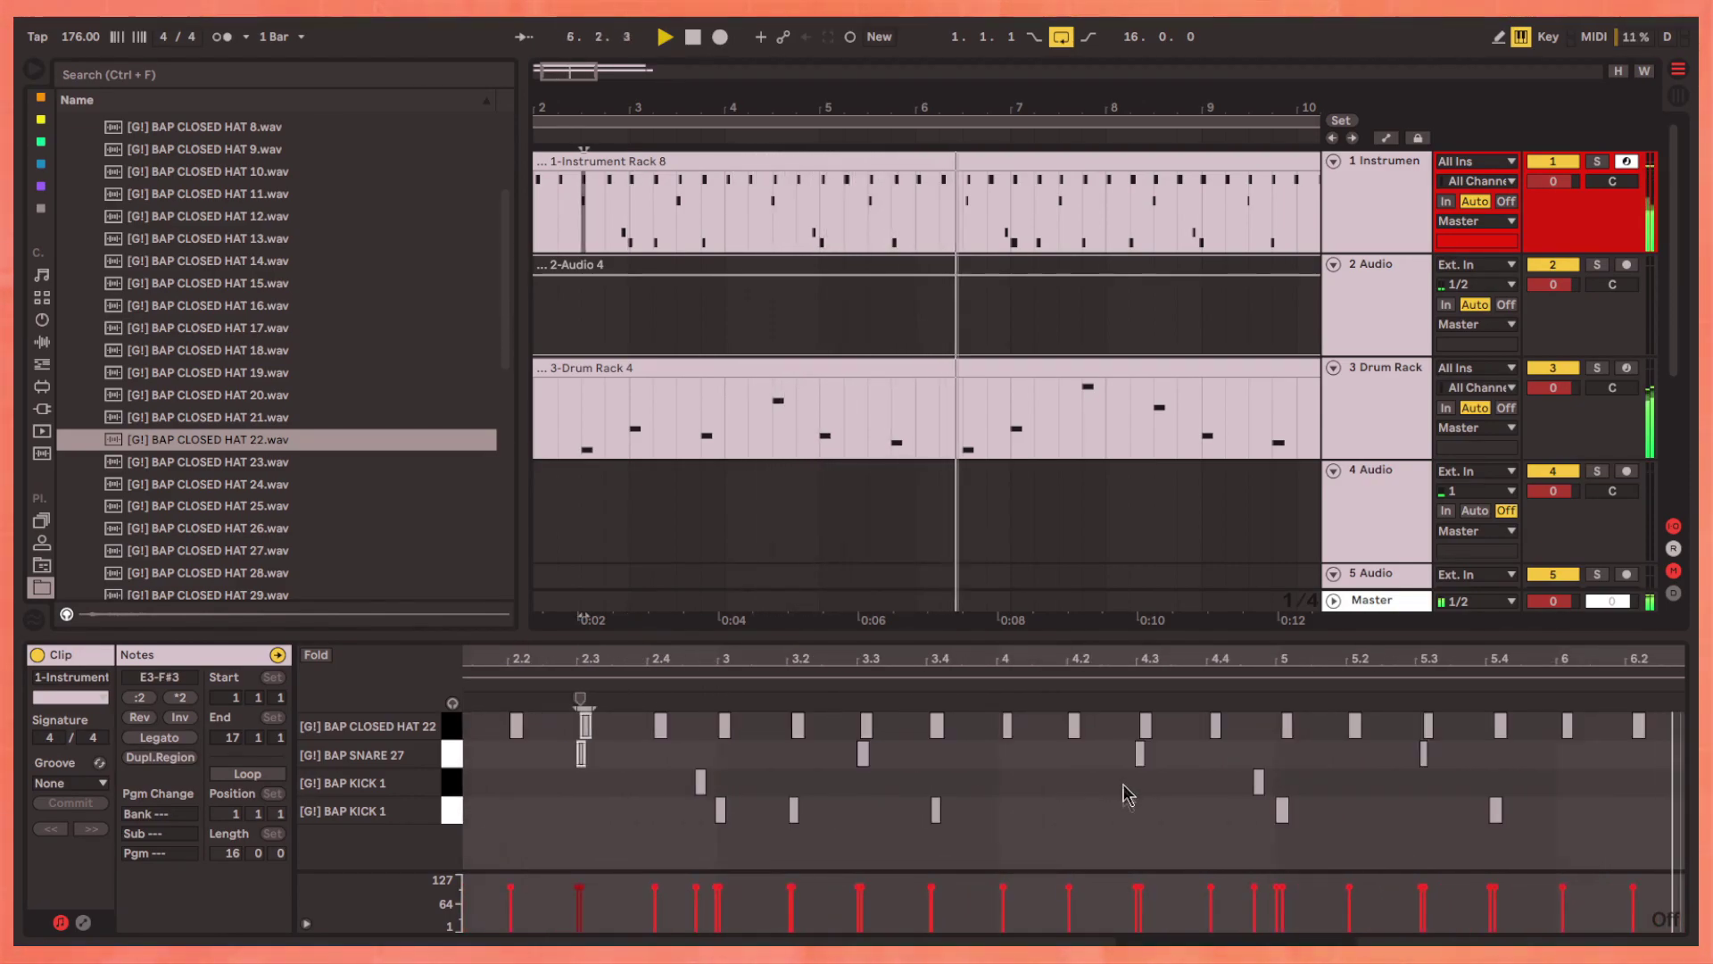
Step: Nudge the closed hat and kick at the start of bar 5 slightly earlier
click(1033, 725)
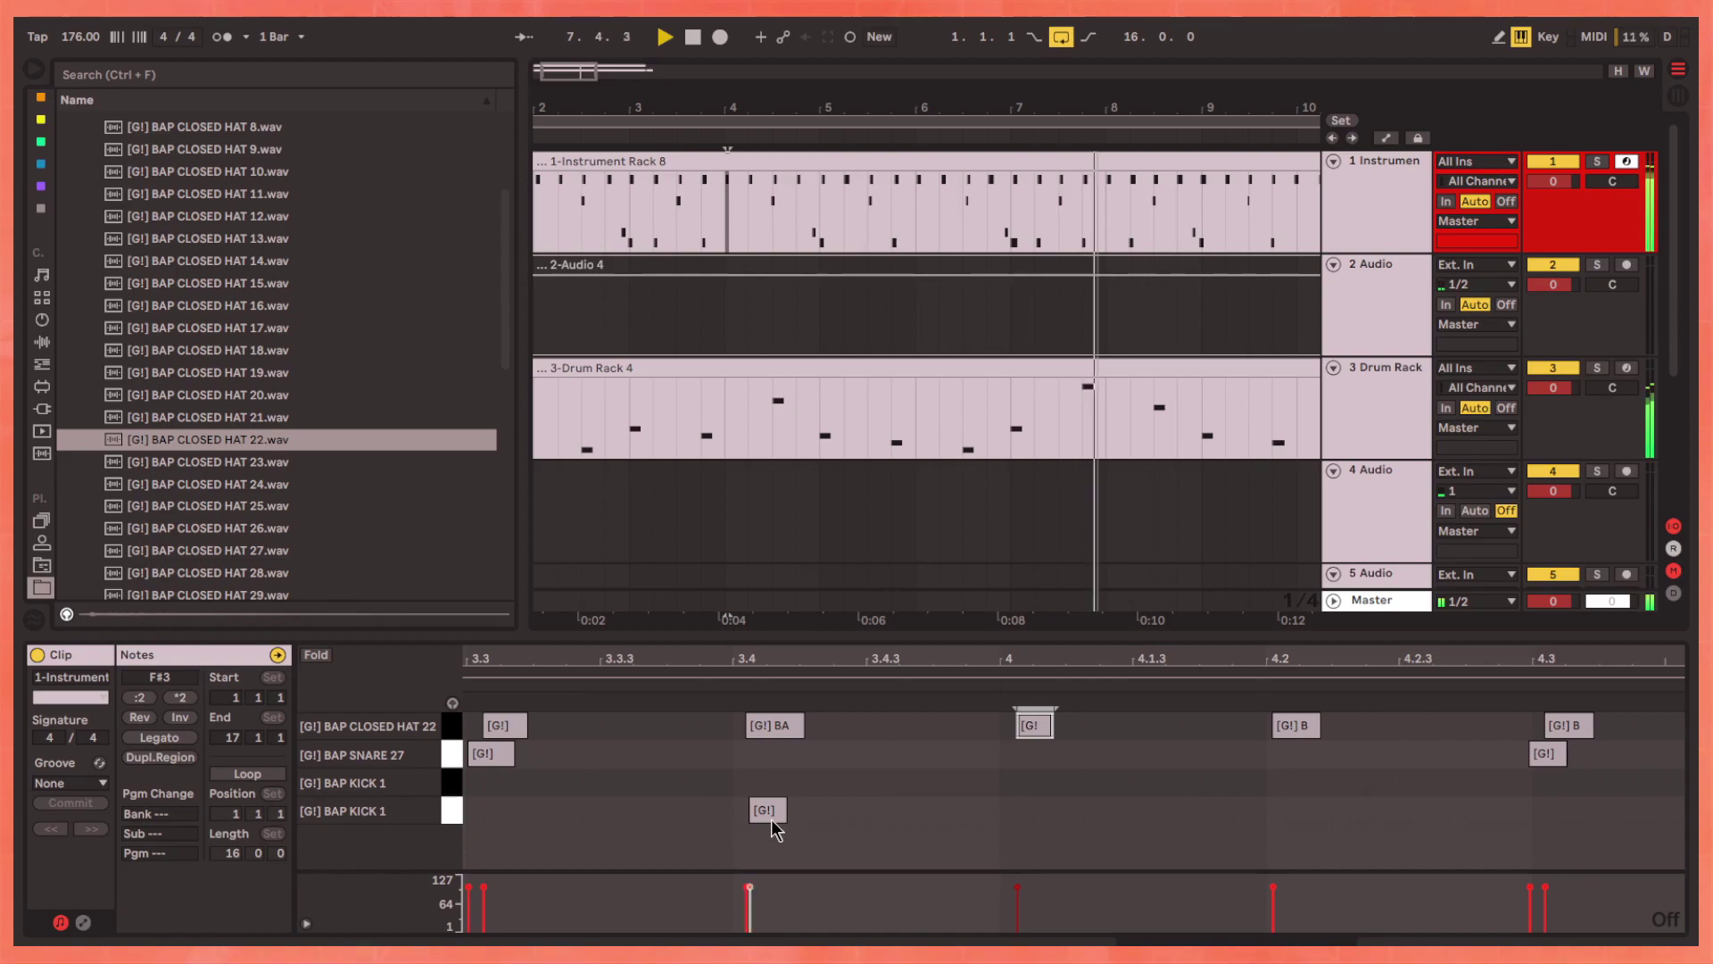
click(1107, 812)
drag(1109, 728, 1101, 733)
drag(1092, 812, 1082, 816)
scroll(1077, 812, down, 5)
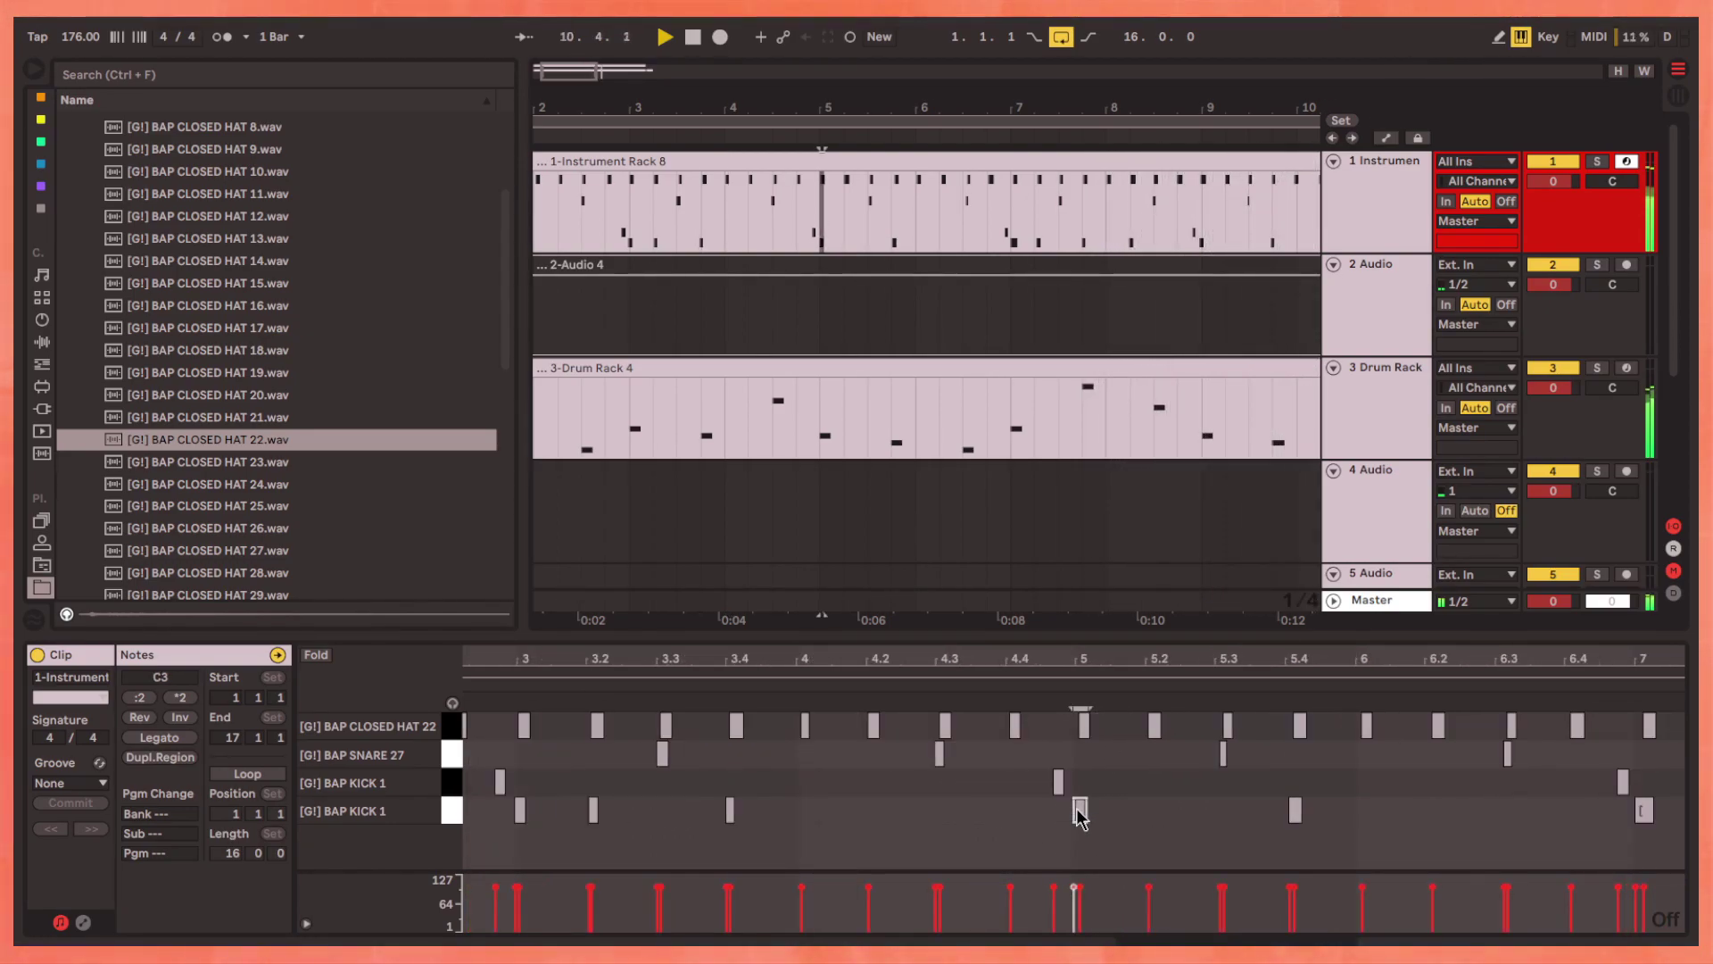
Step: Time-correct the closed hat at the start of bar 4 and the kick at beat 5.4 in the drum pattern
scroll(982, 776, up, 4)
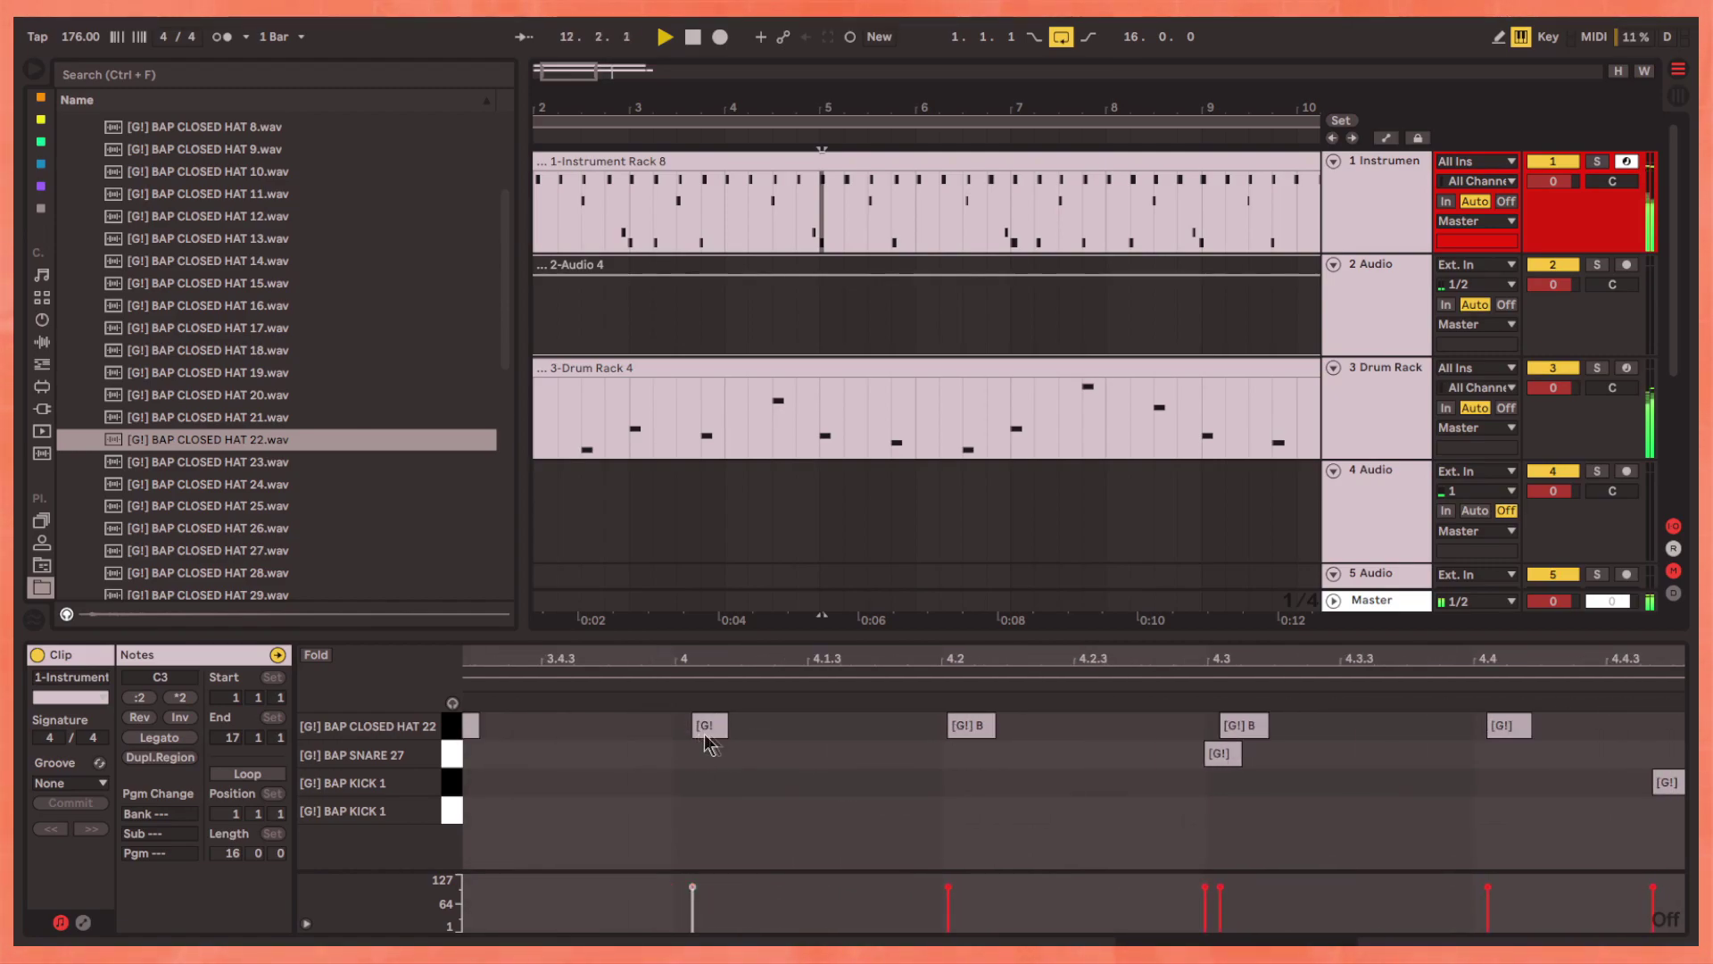
scroll(994, 751, down, 3)
scroll(1146, 705, up, 4)
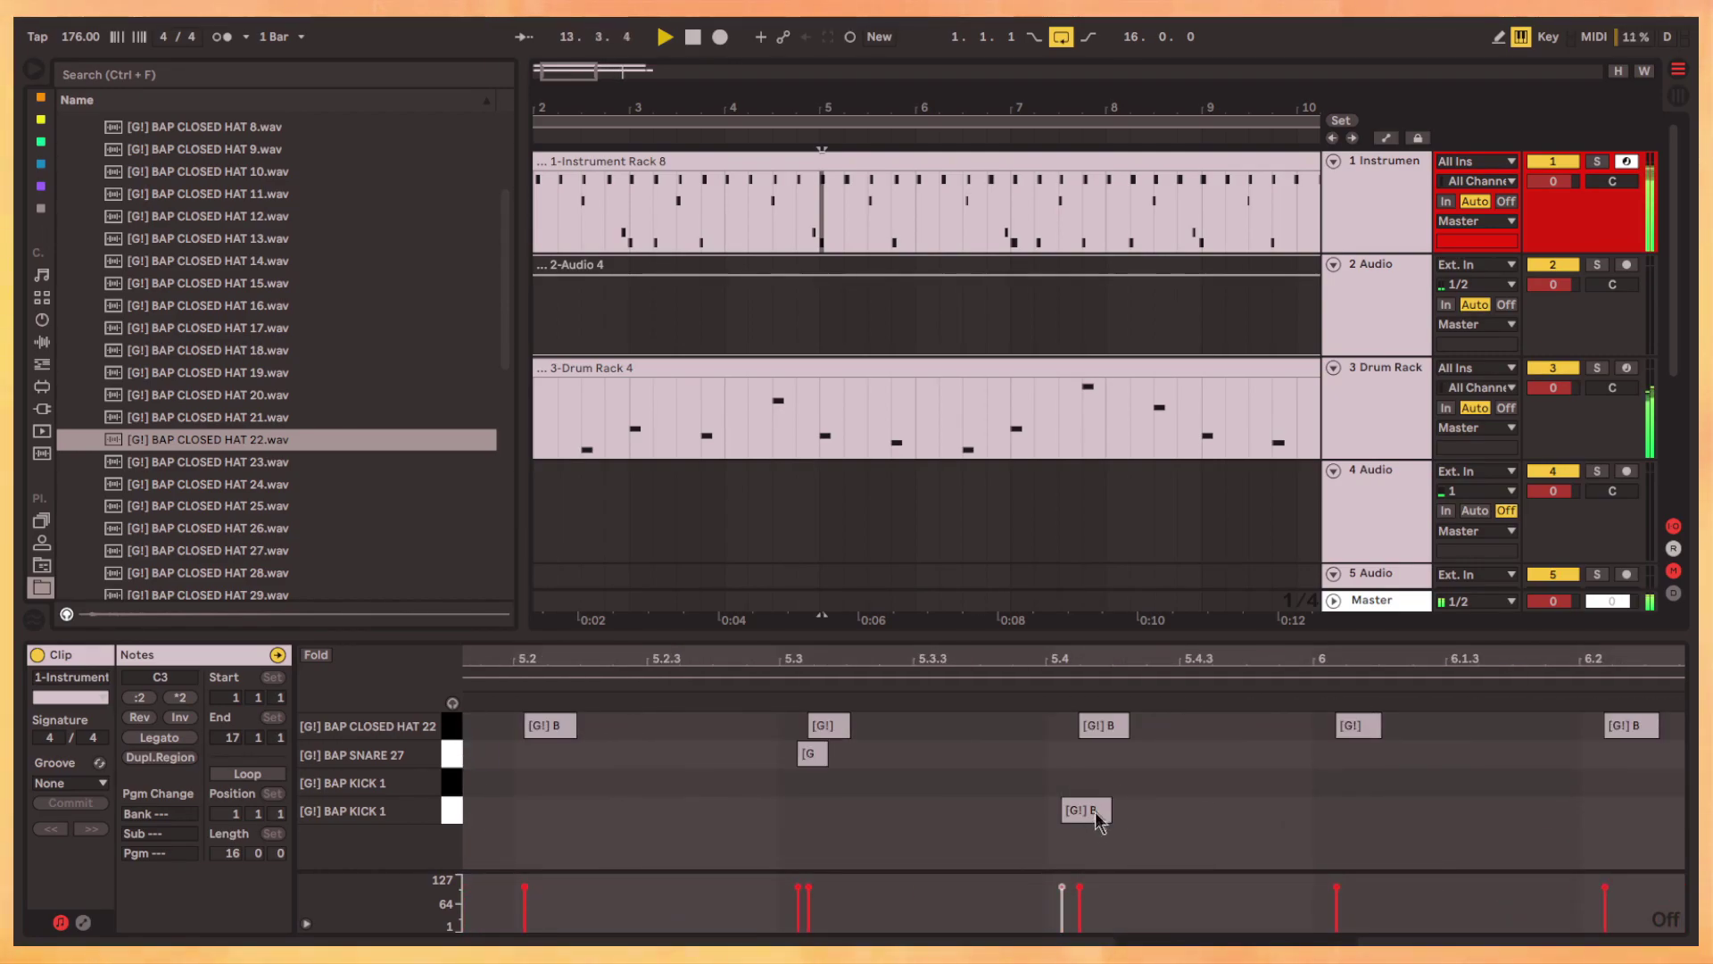
drag(1151, 692, 1094, 821)
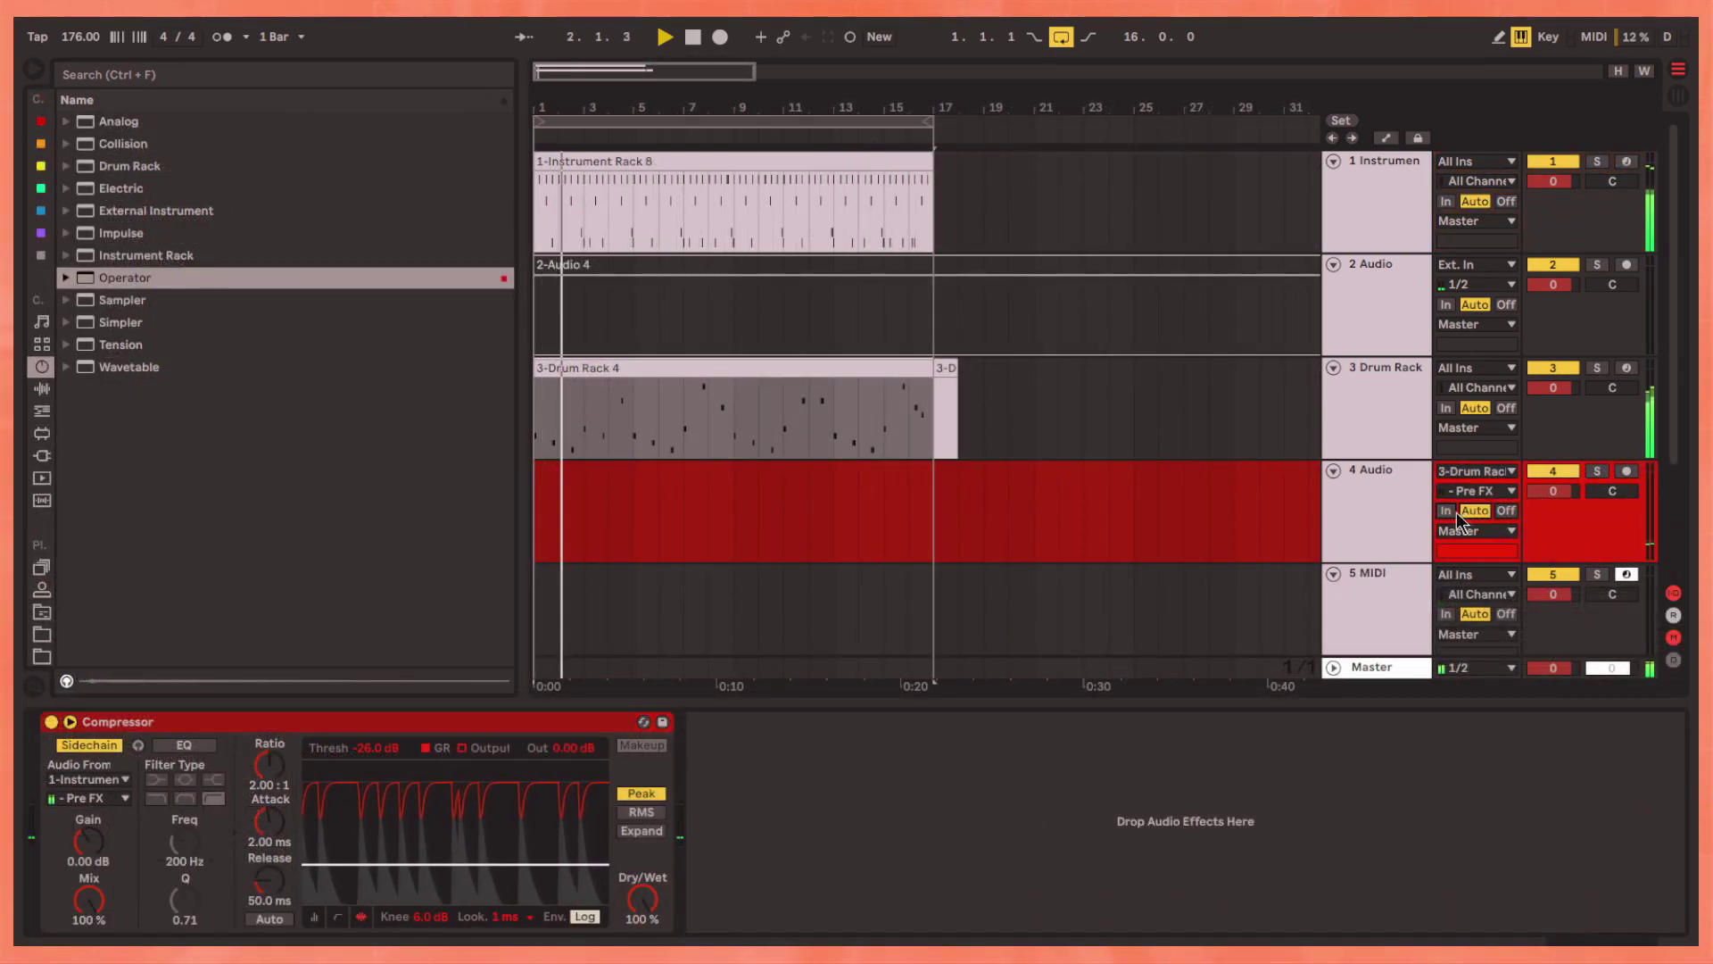
Step: Feed audio track 4 from the Drum Rack track's Post FX signal with monitoring set to In, and solo it
click(1468, 491)
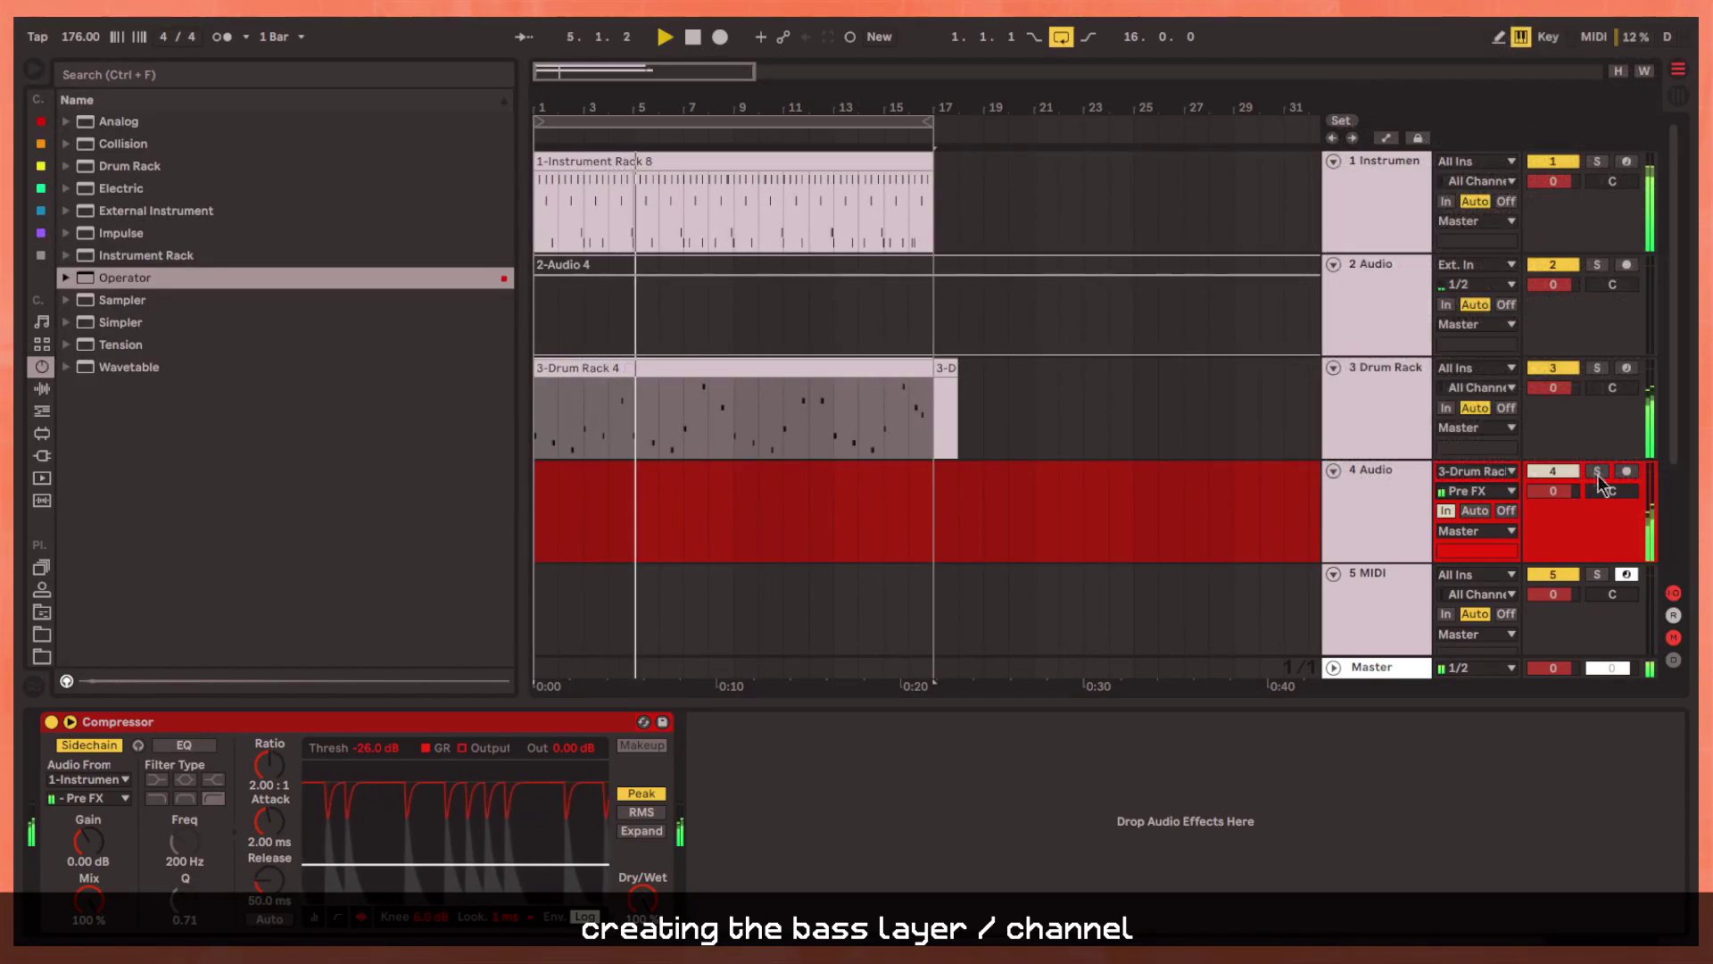
click(1477, 491)
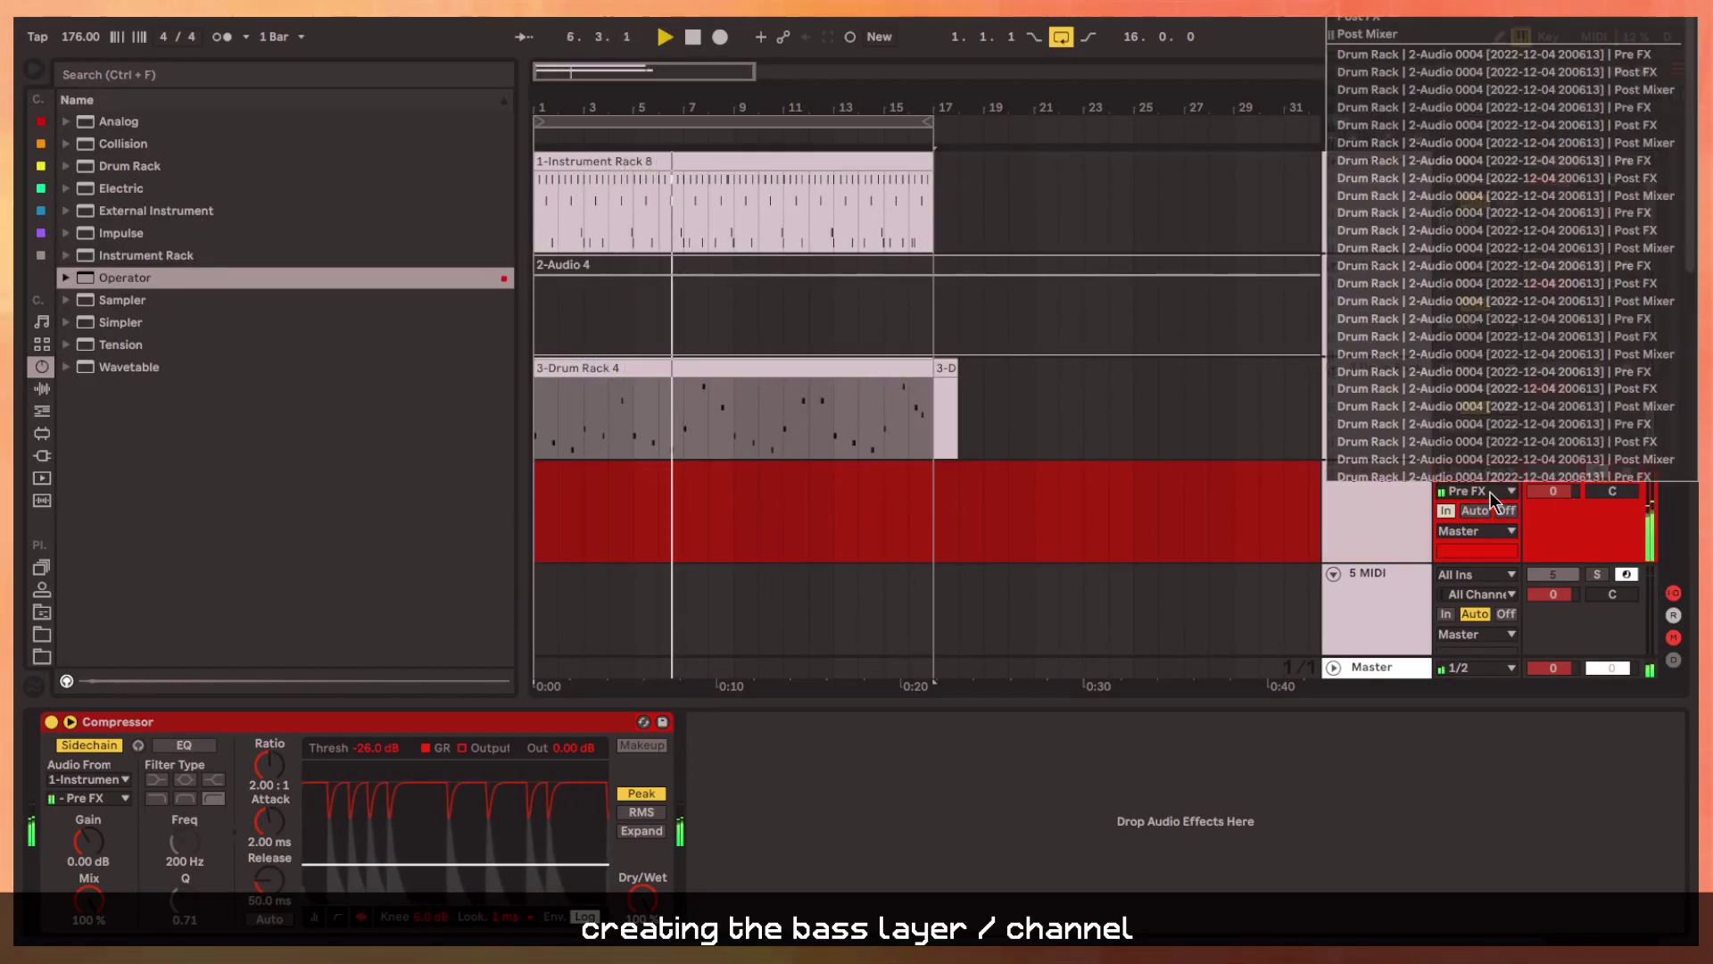
click(1452, 20)
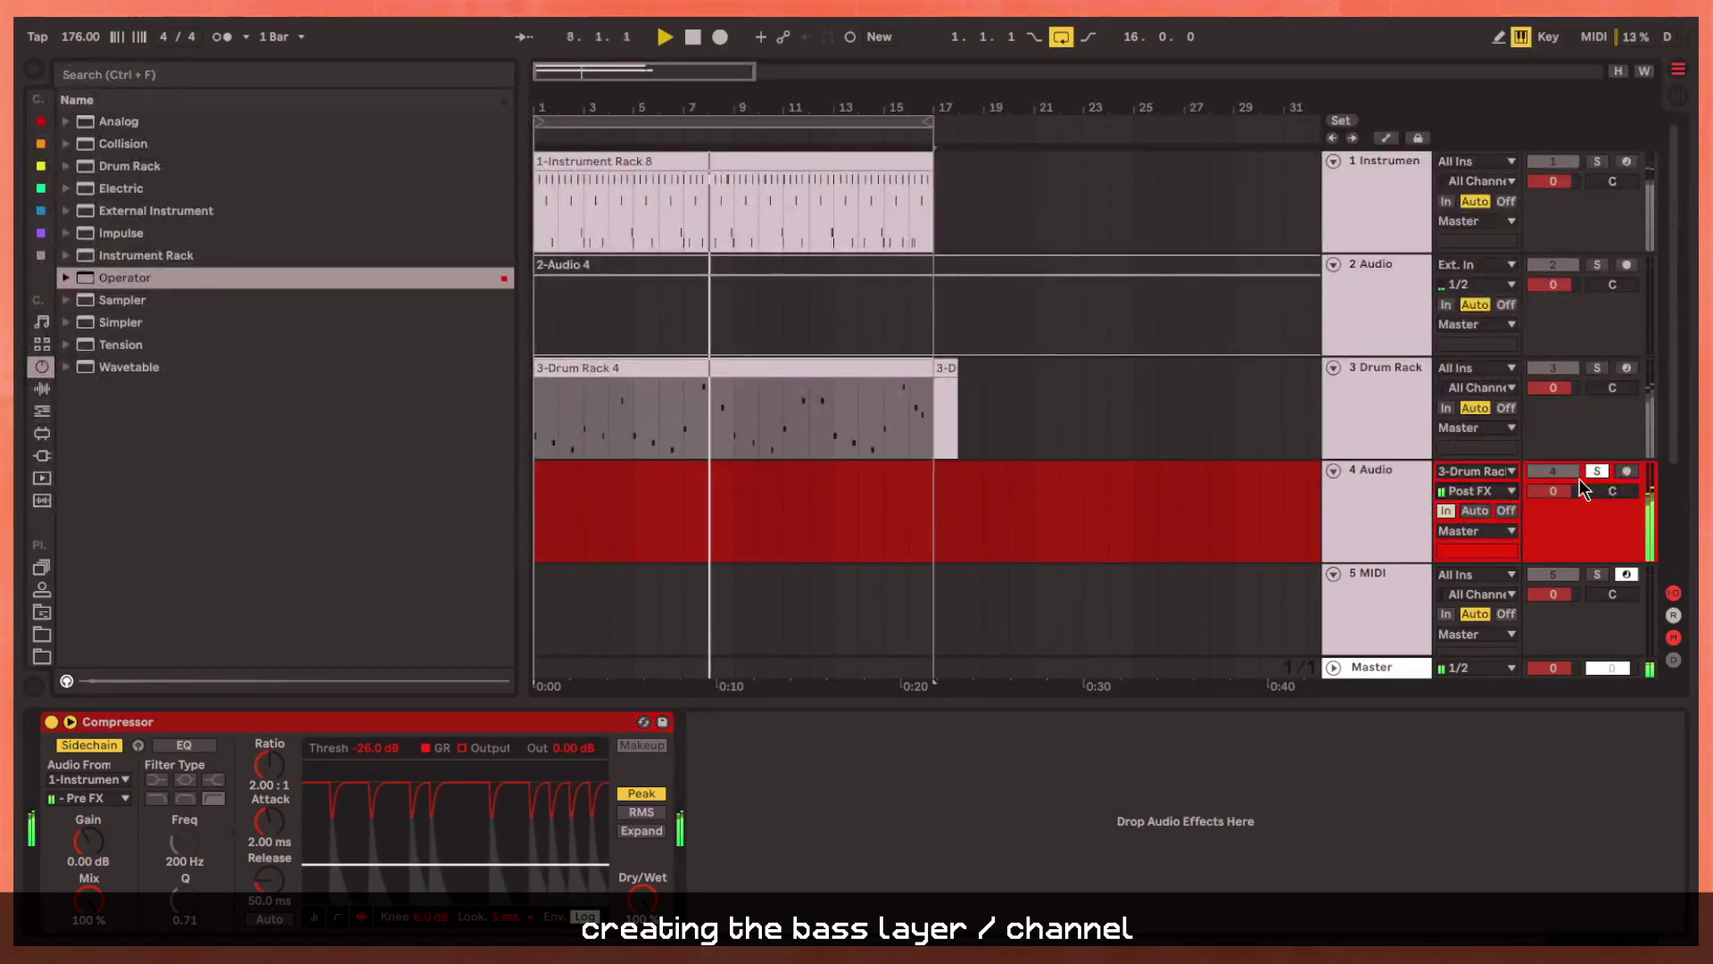
Step: Add an EQ Eight before the Compressor on track 4 and raise its low-cut band 1 to 37.5 Hz
click(41, 389)
scroll(285, 446, up, 8)
drag(130, 435, 142, 924)
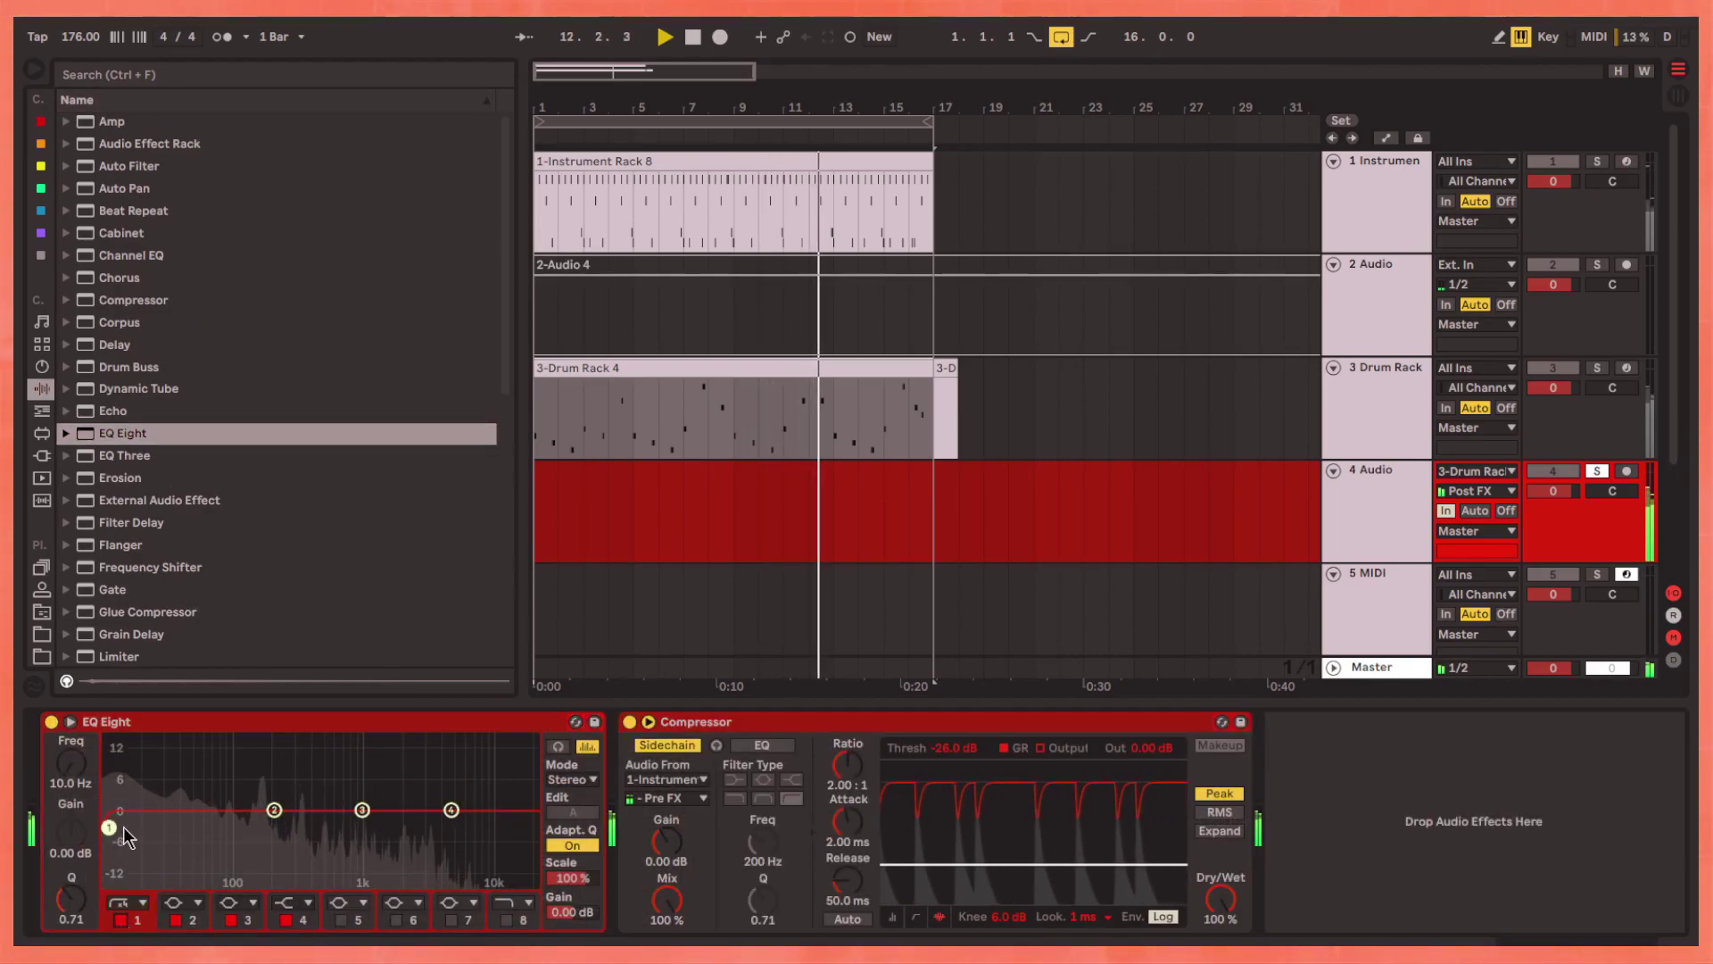
drag(109, 827, 182, 828)
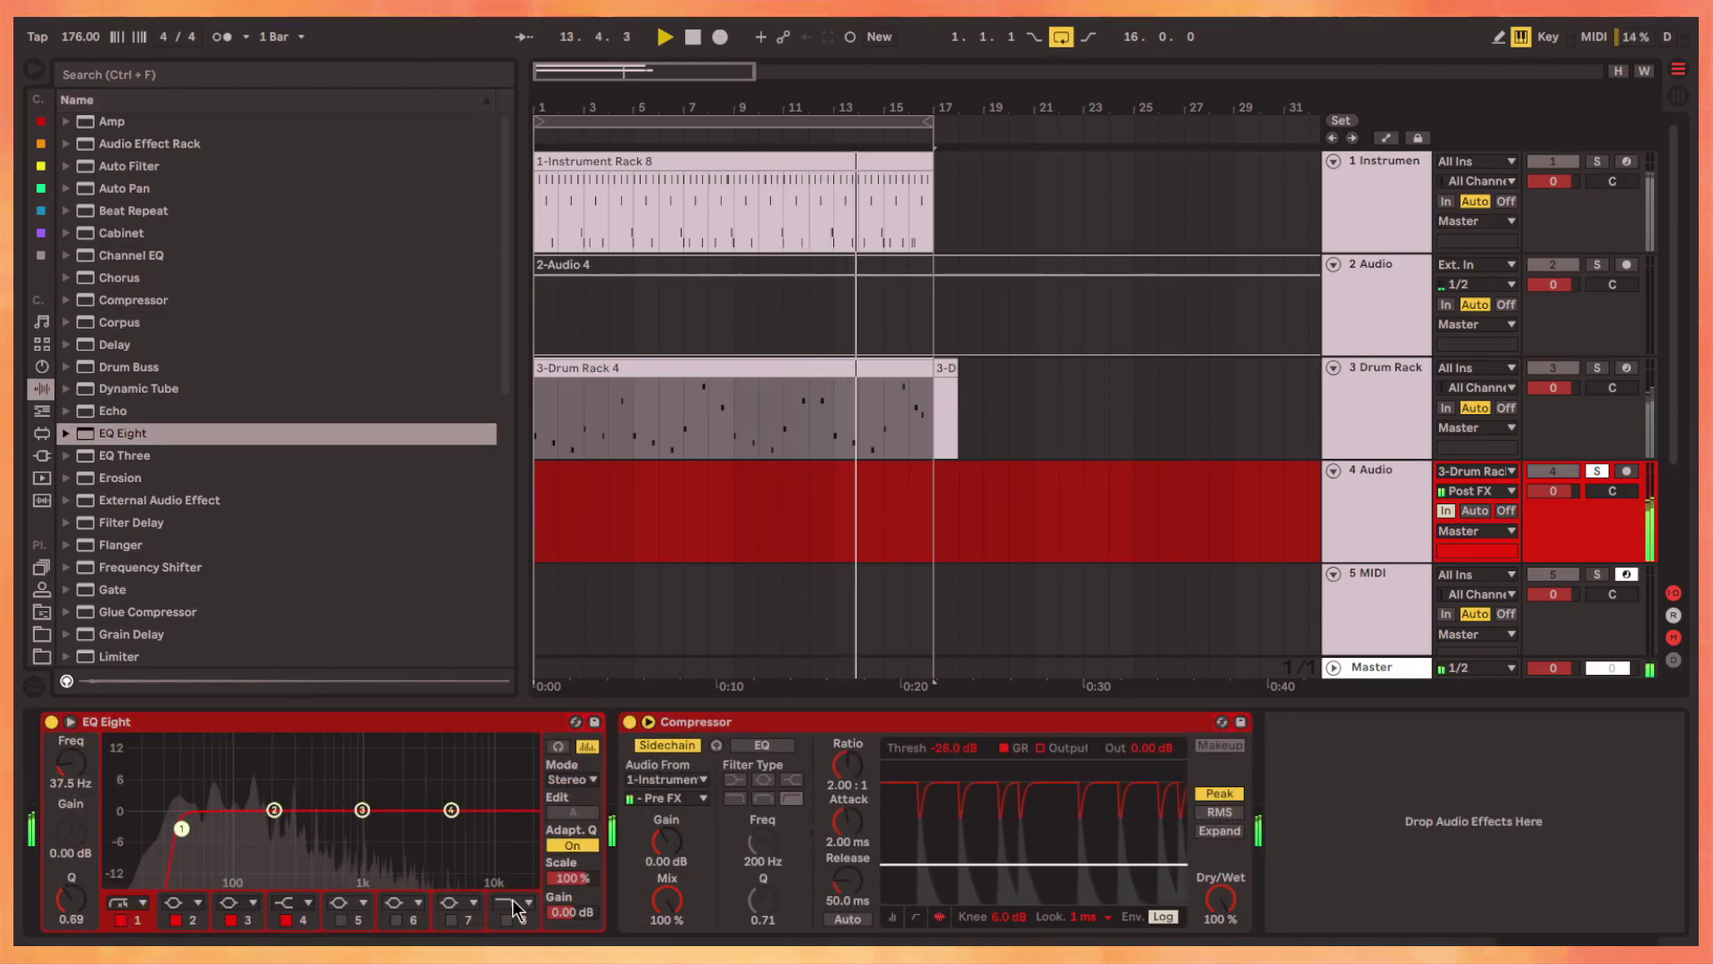
Step: Shape the bass layer's EQ with high-cut band 8, a 7.56 dB band 2 boost at 82.5 Hz (Q 0.26) and band 1 at 40 Hz
click(506, 918)
drag(333, 835, 231, 787)
drag(71, 897, 71, 933)
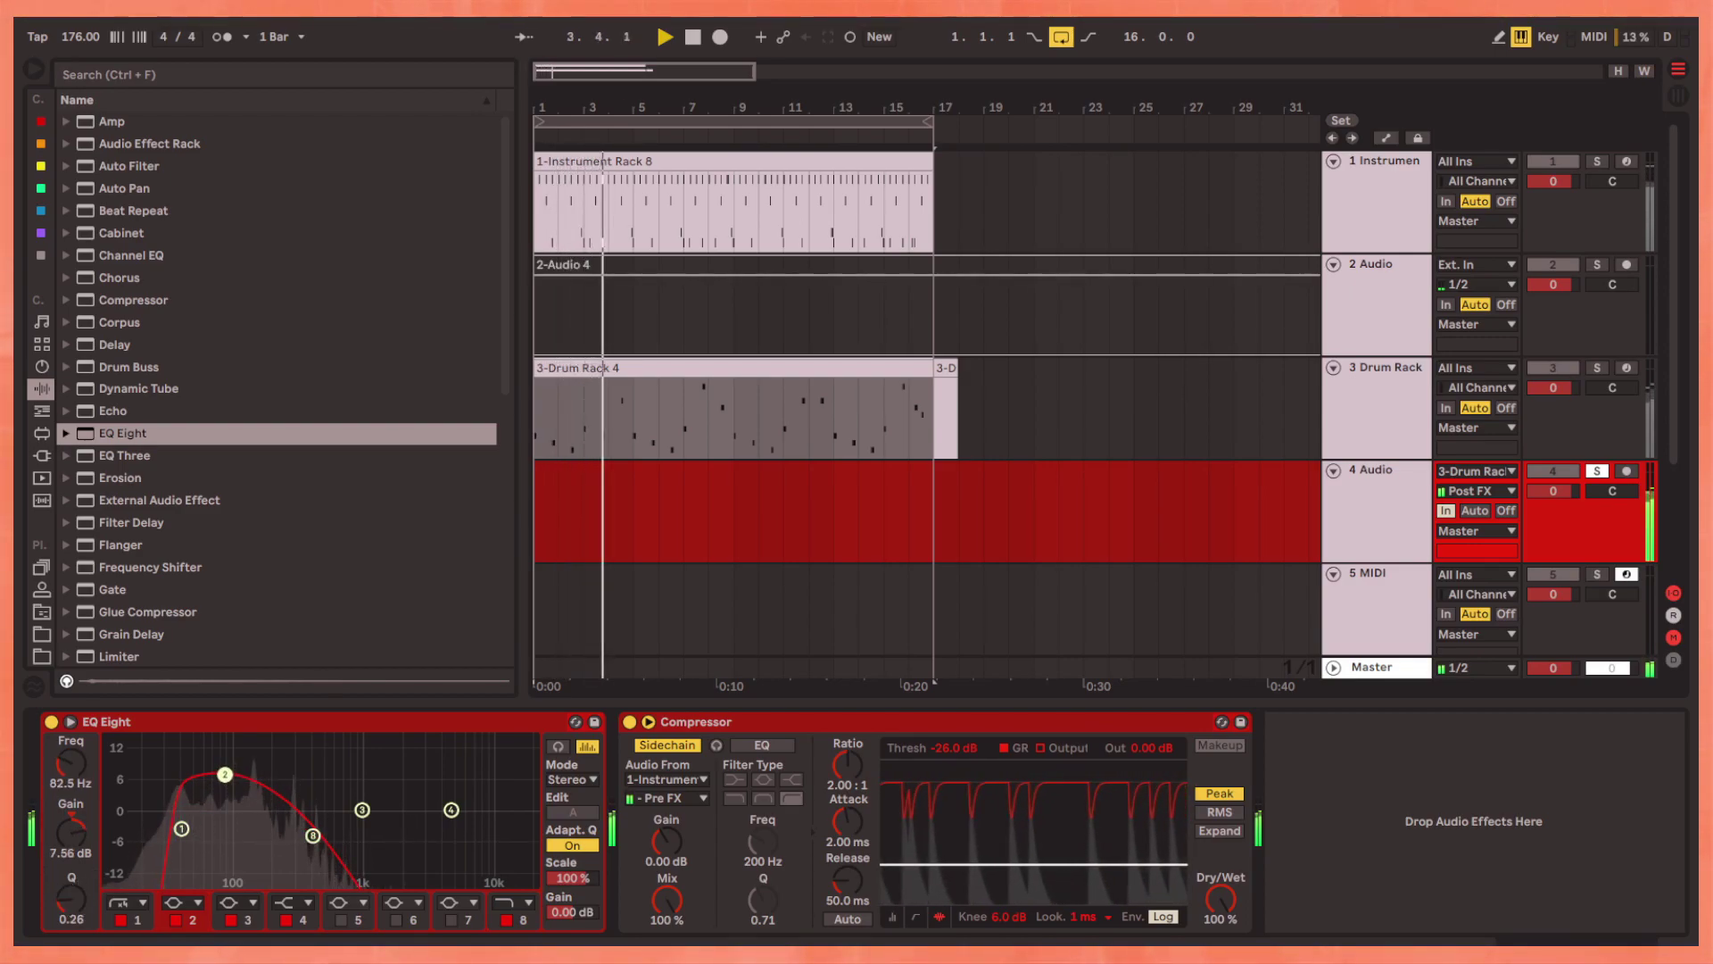
drag(184, 828, 184, 828)
Step: Unsolo track 4 and lower its volume to -3.3 dB
click(1596, 471)
drag(1545, 491, 1546, 517)
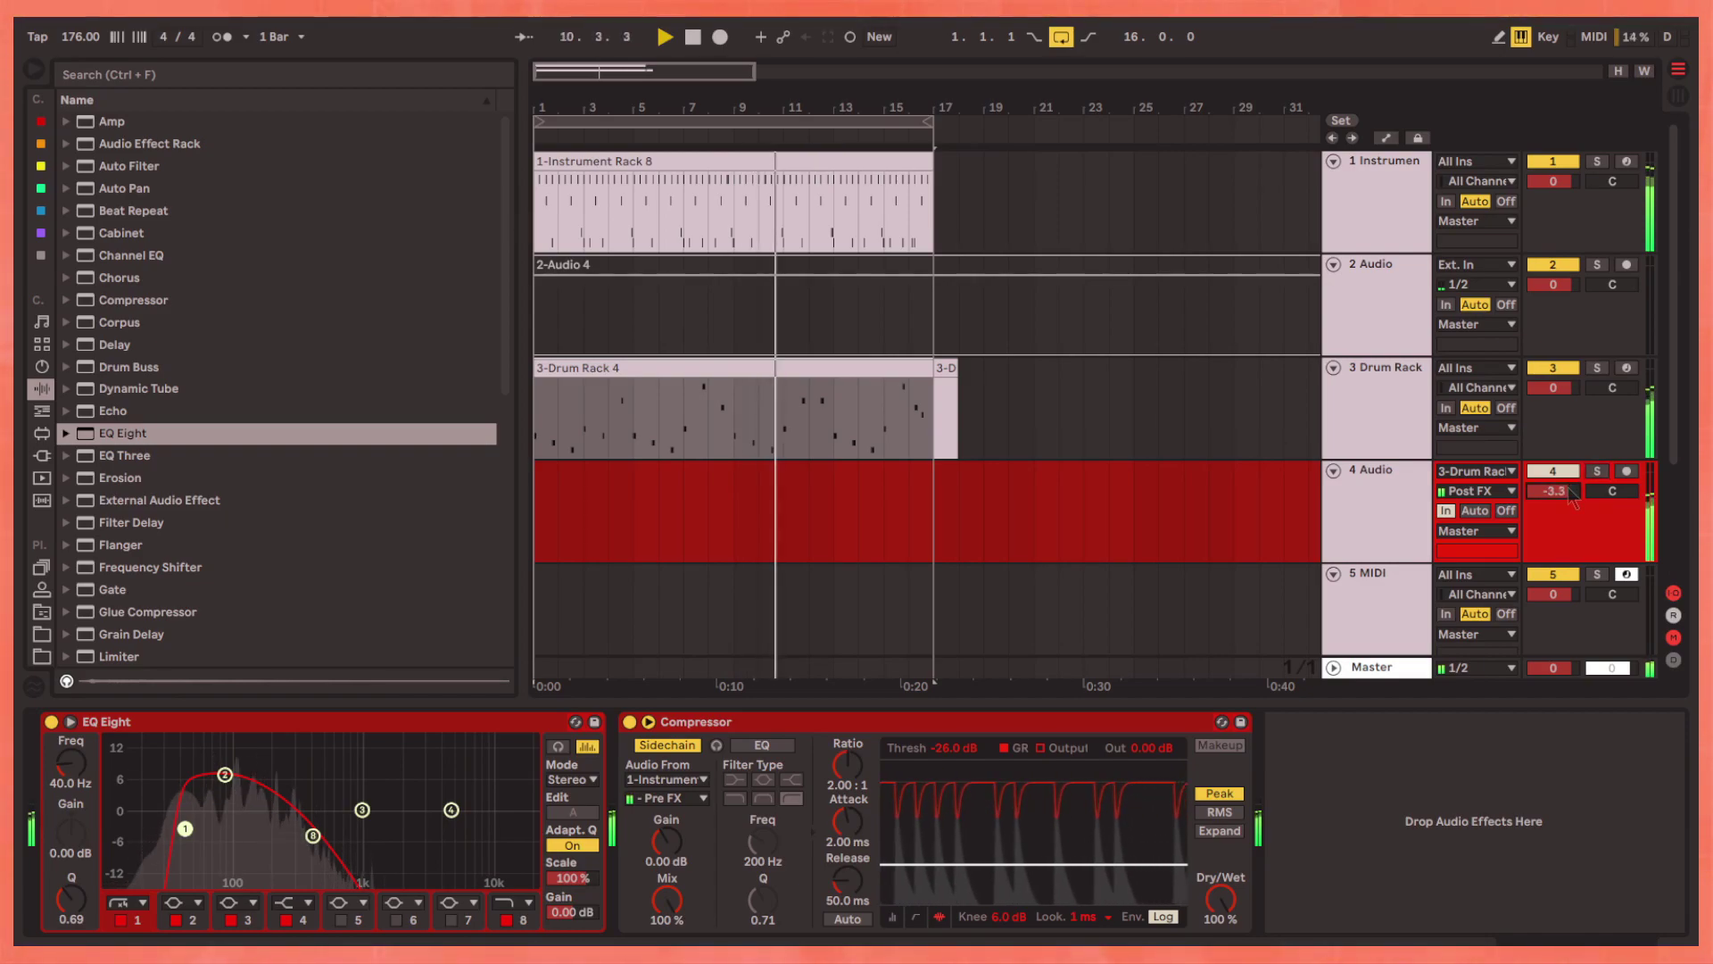
Step: Add an EQ Eight after Flatline on the track 3 Drum Rack, cut the lows with band 1 at 58.7 Hz, and unsolo the track
click(1410, 397)
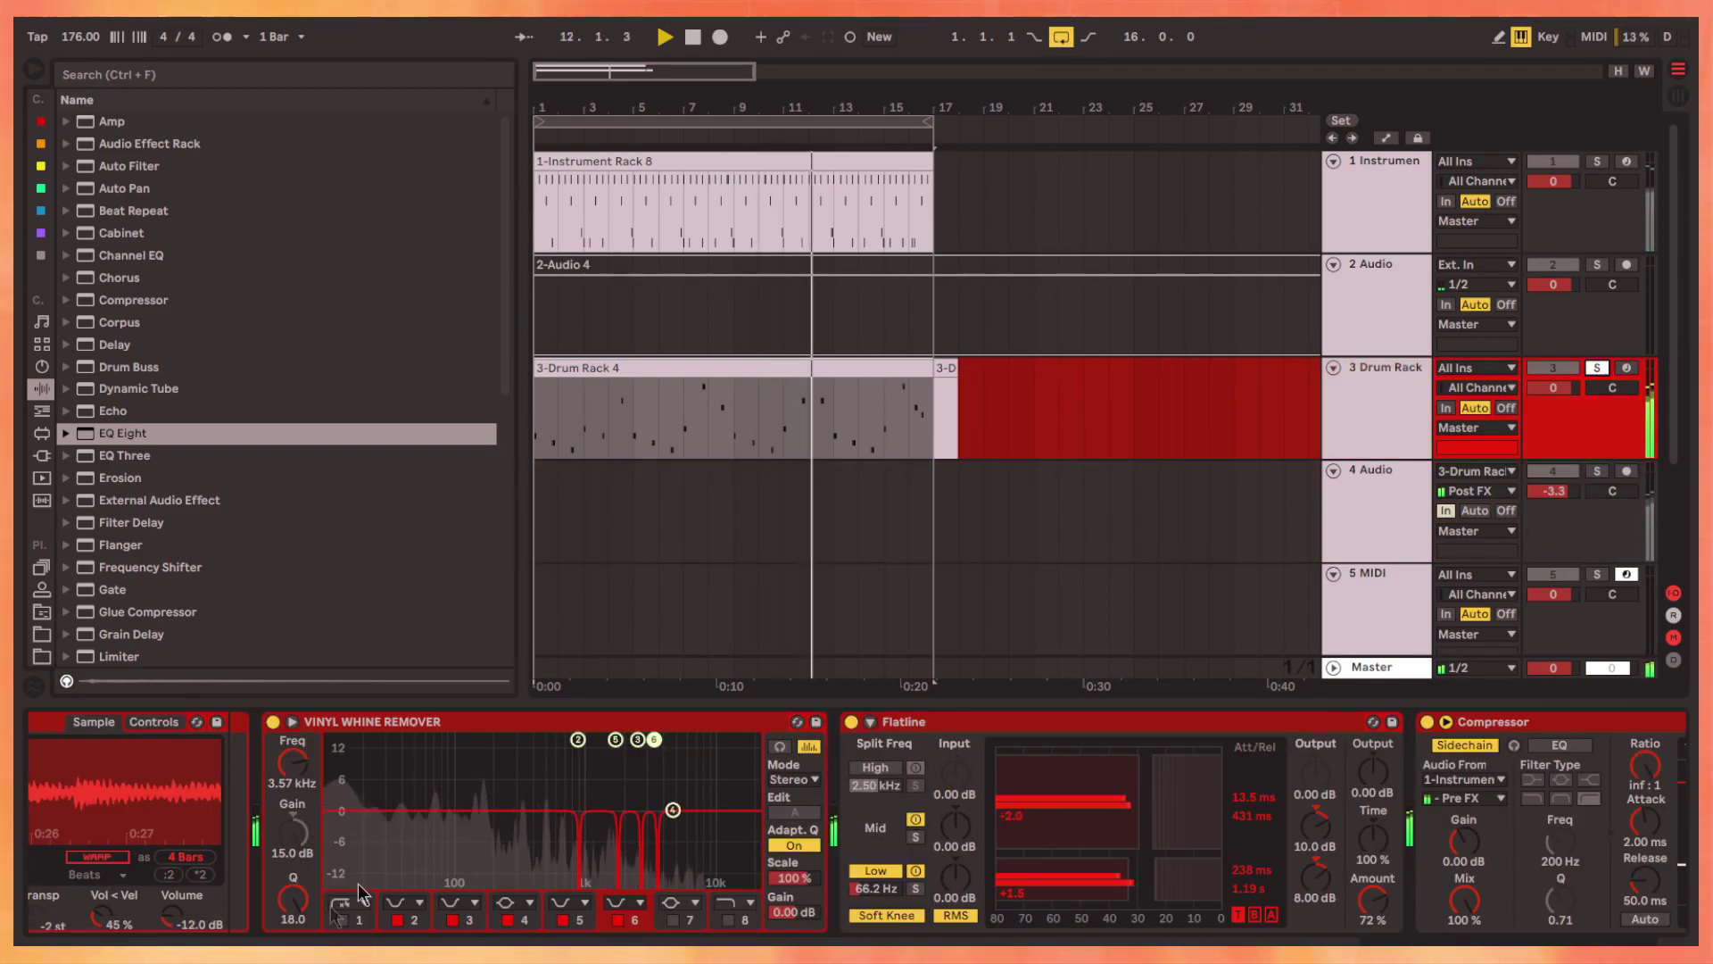
drag(136, 434, 1387, 839)
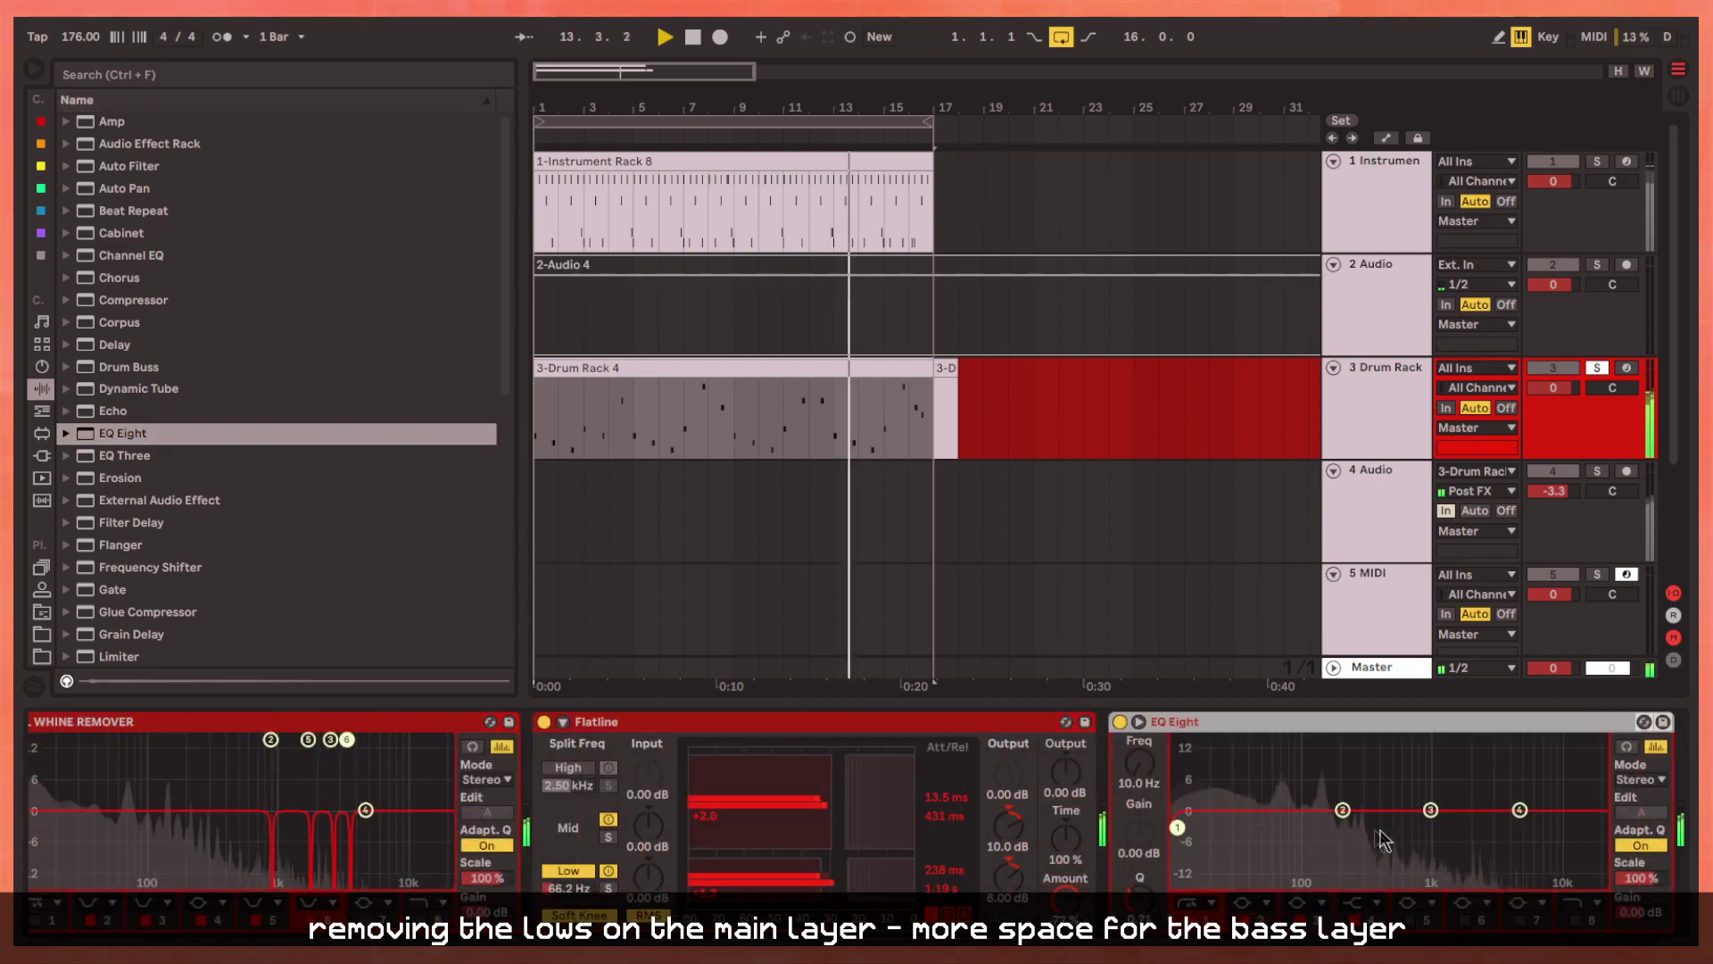
drag(1178, 827, 1272, 834)
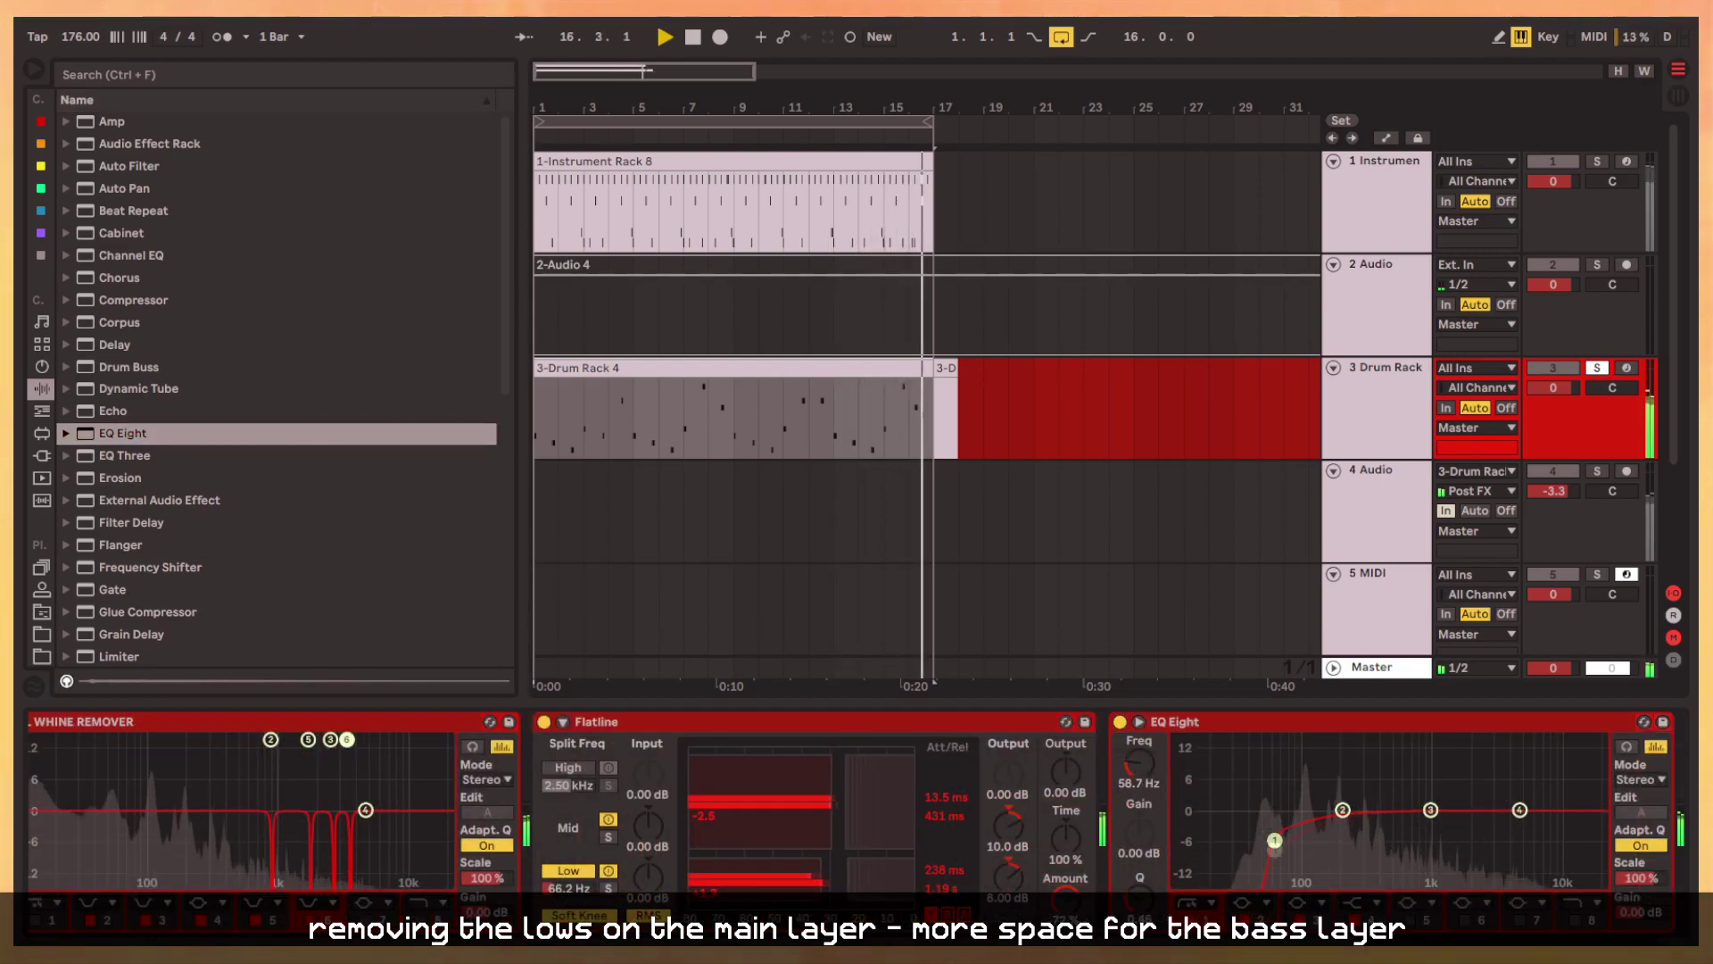
click(1597, 368)
Step: On track 4's EQ Eight, boost band 2 by 13.8 dB at 62.6 Hz and lower high-cut band 8 to 330 Hz
click(1391, 545)
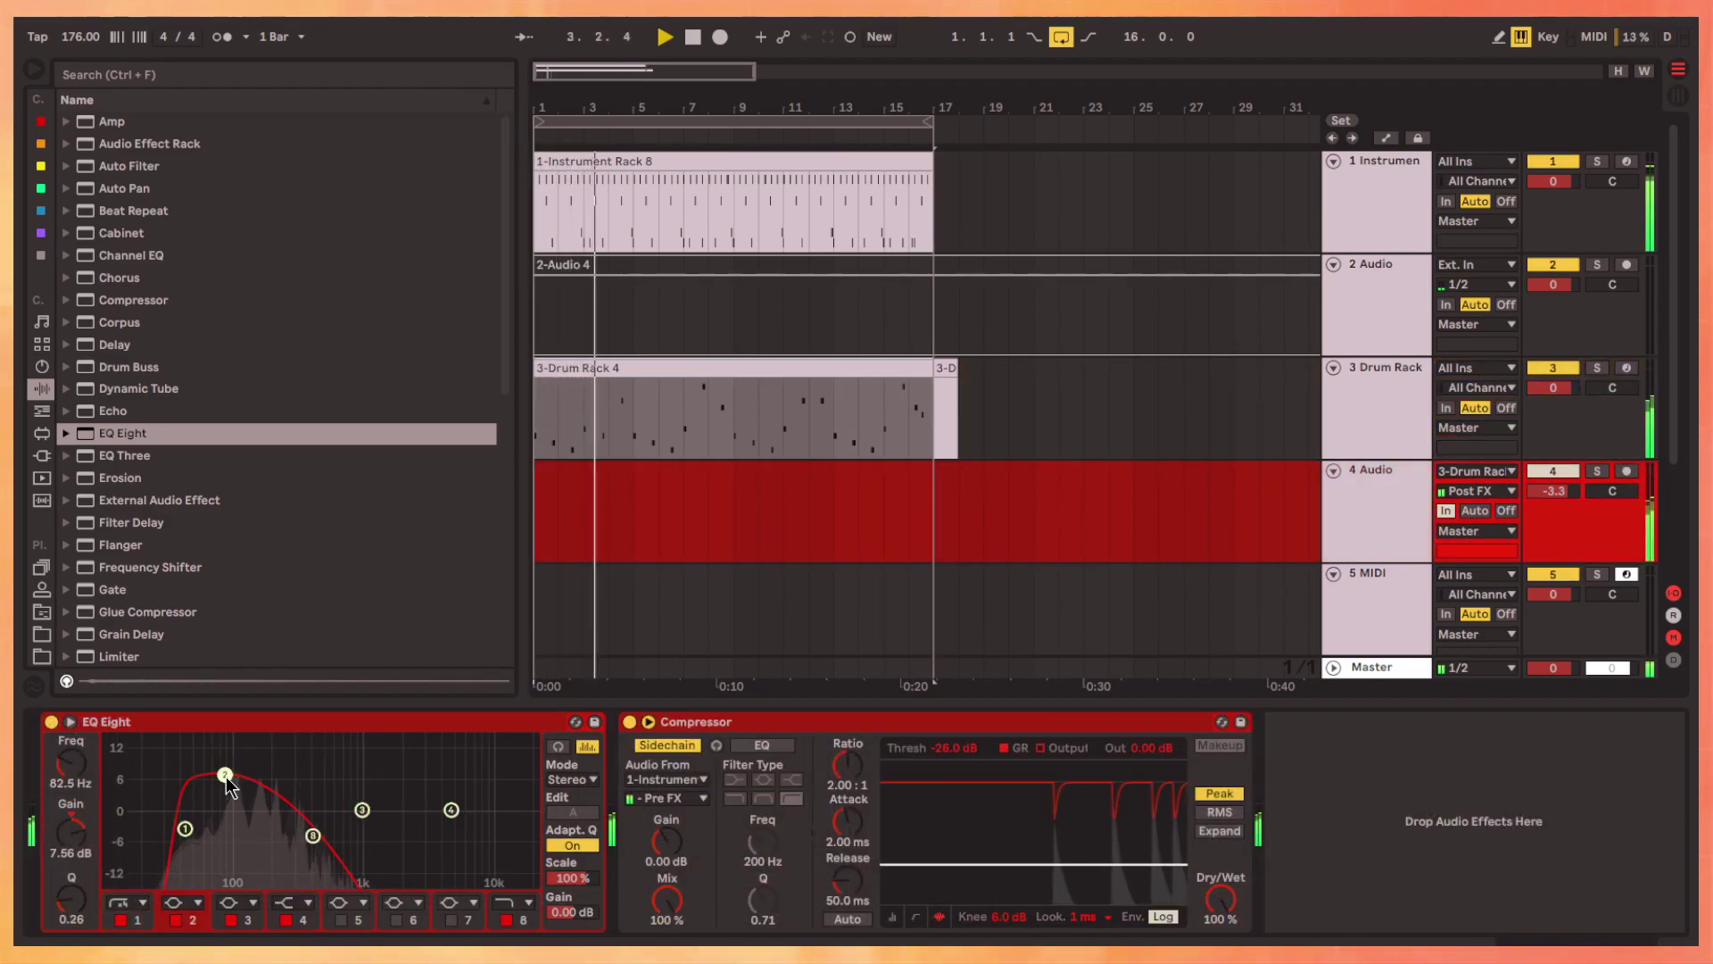
drag(225, 774, 209, 767)
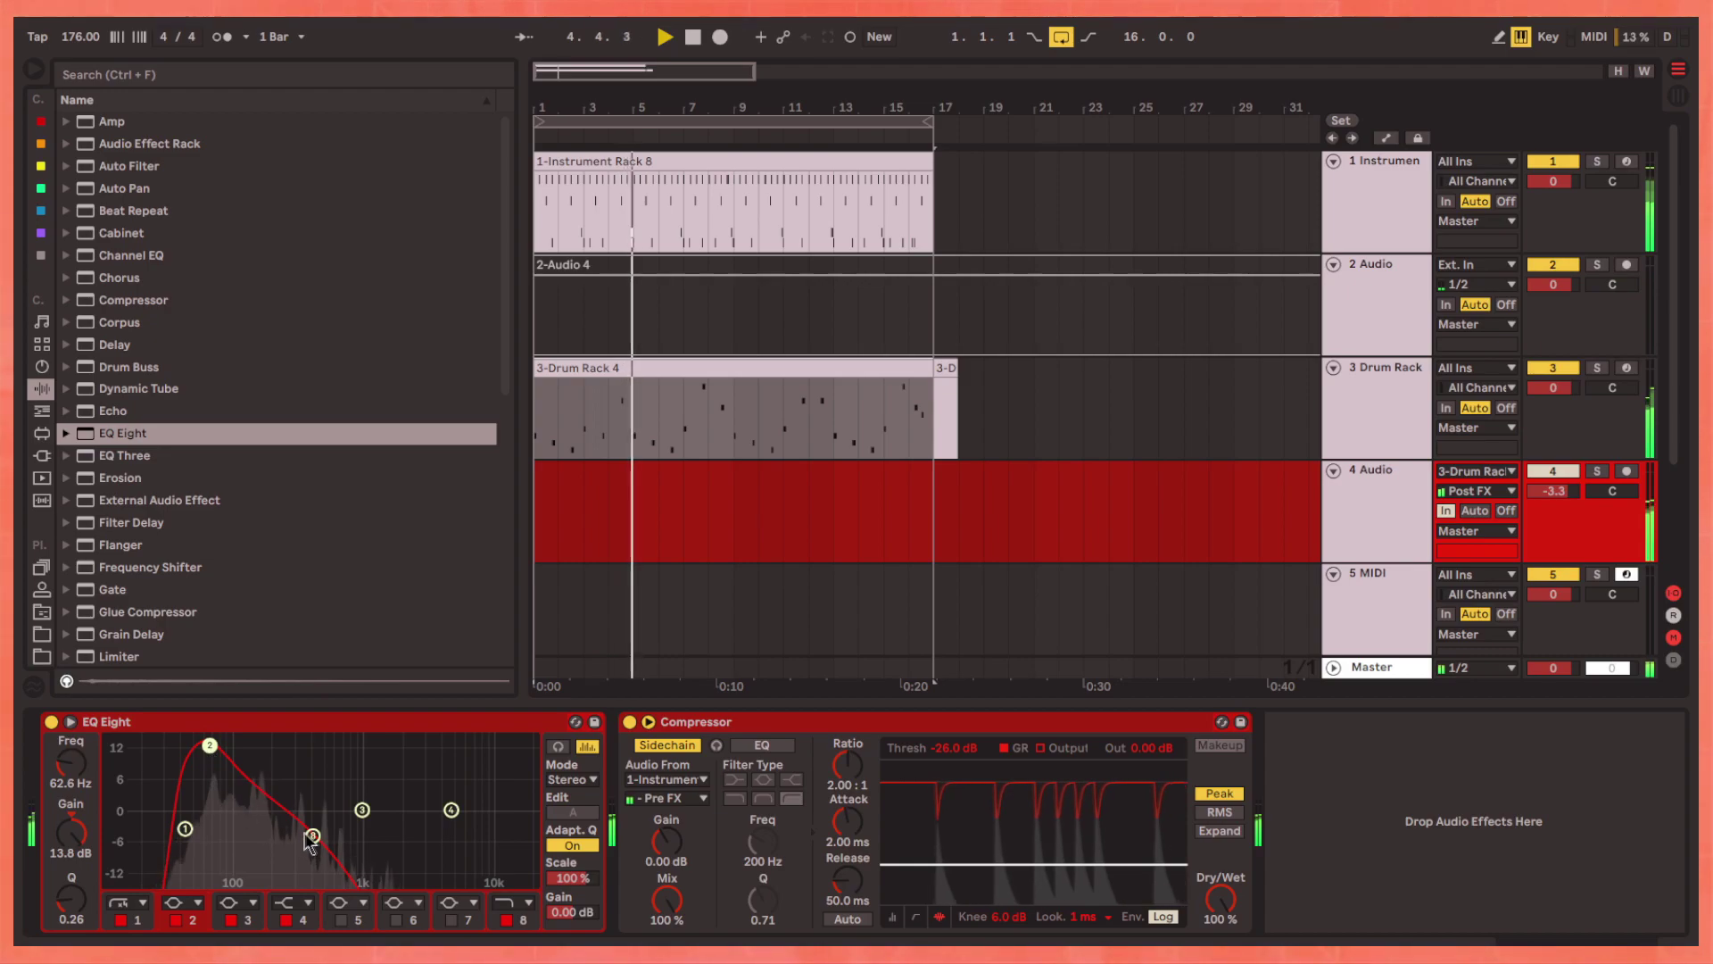
drag(310, 838, 303, 859)
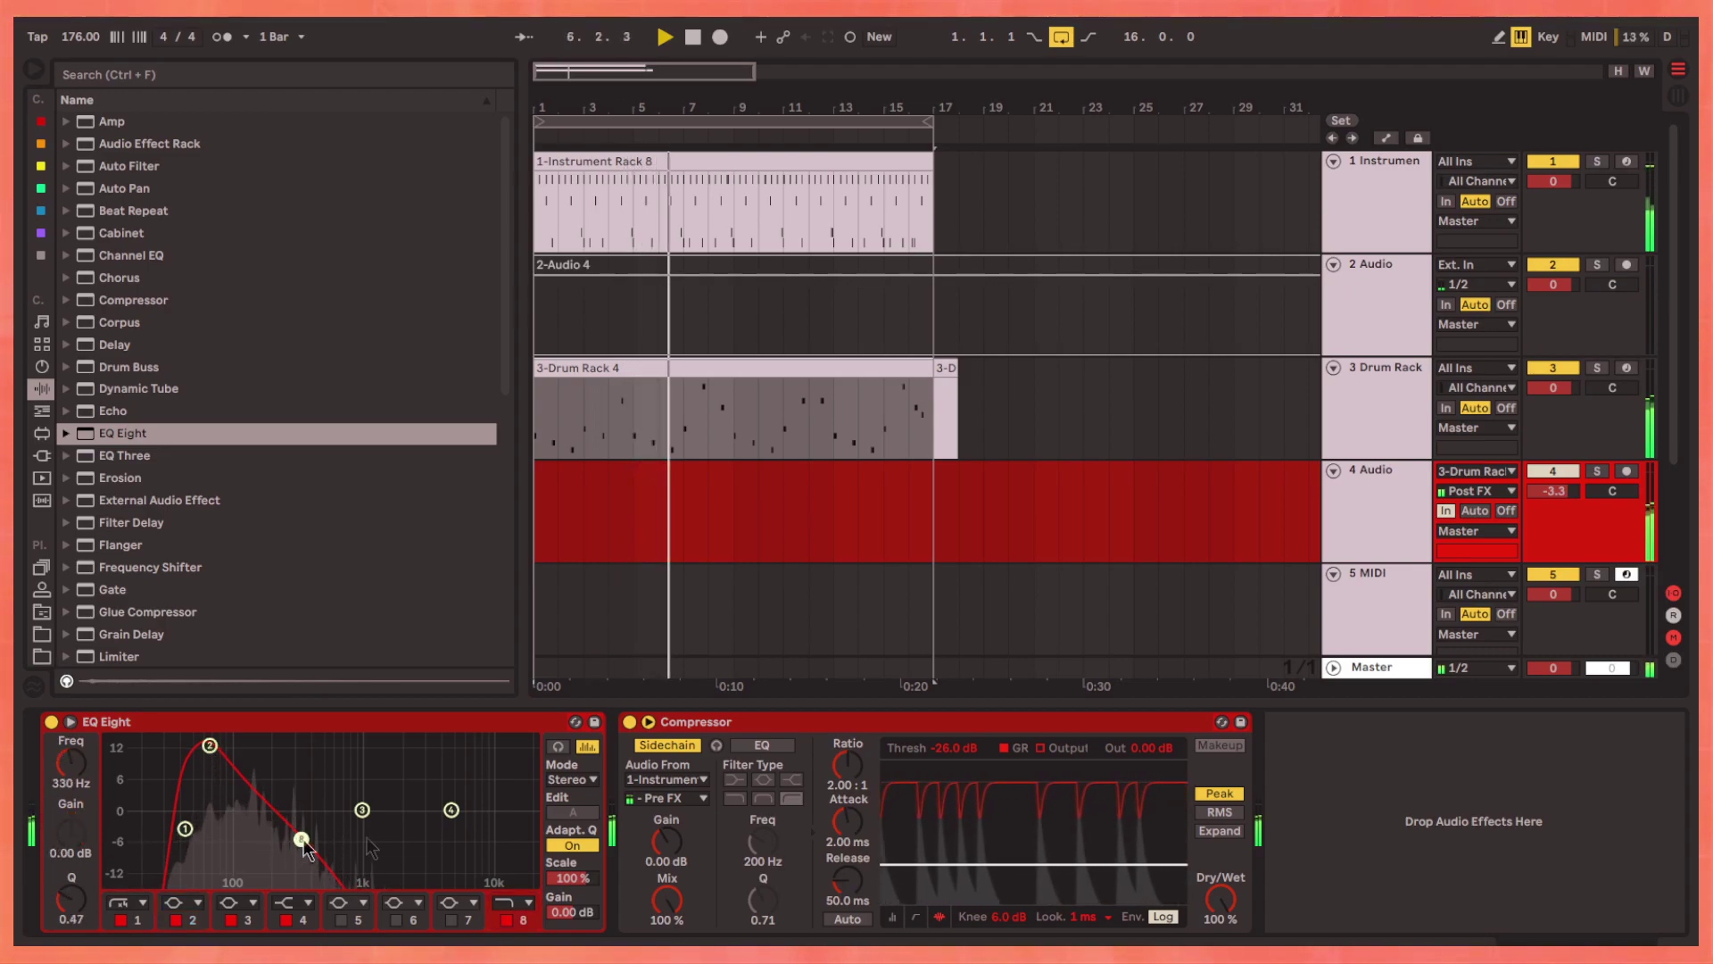
Step: Set the track 4 Compressor's sidechain source to the Instrument Rack's Drum Rack Post FX, enable the sidechain EQ, and solo the track
click(698, 798)
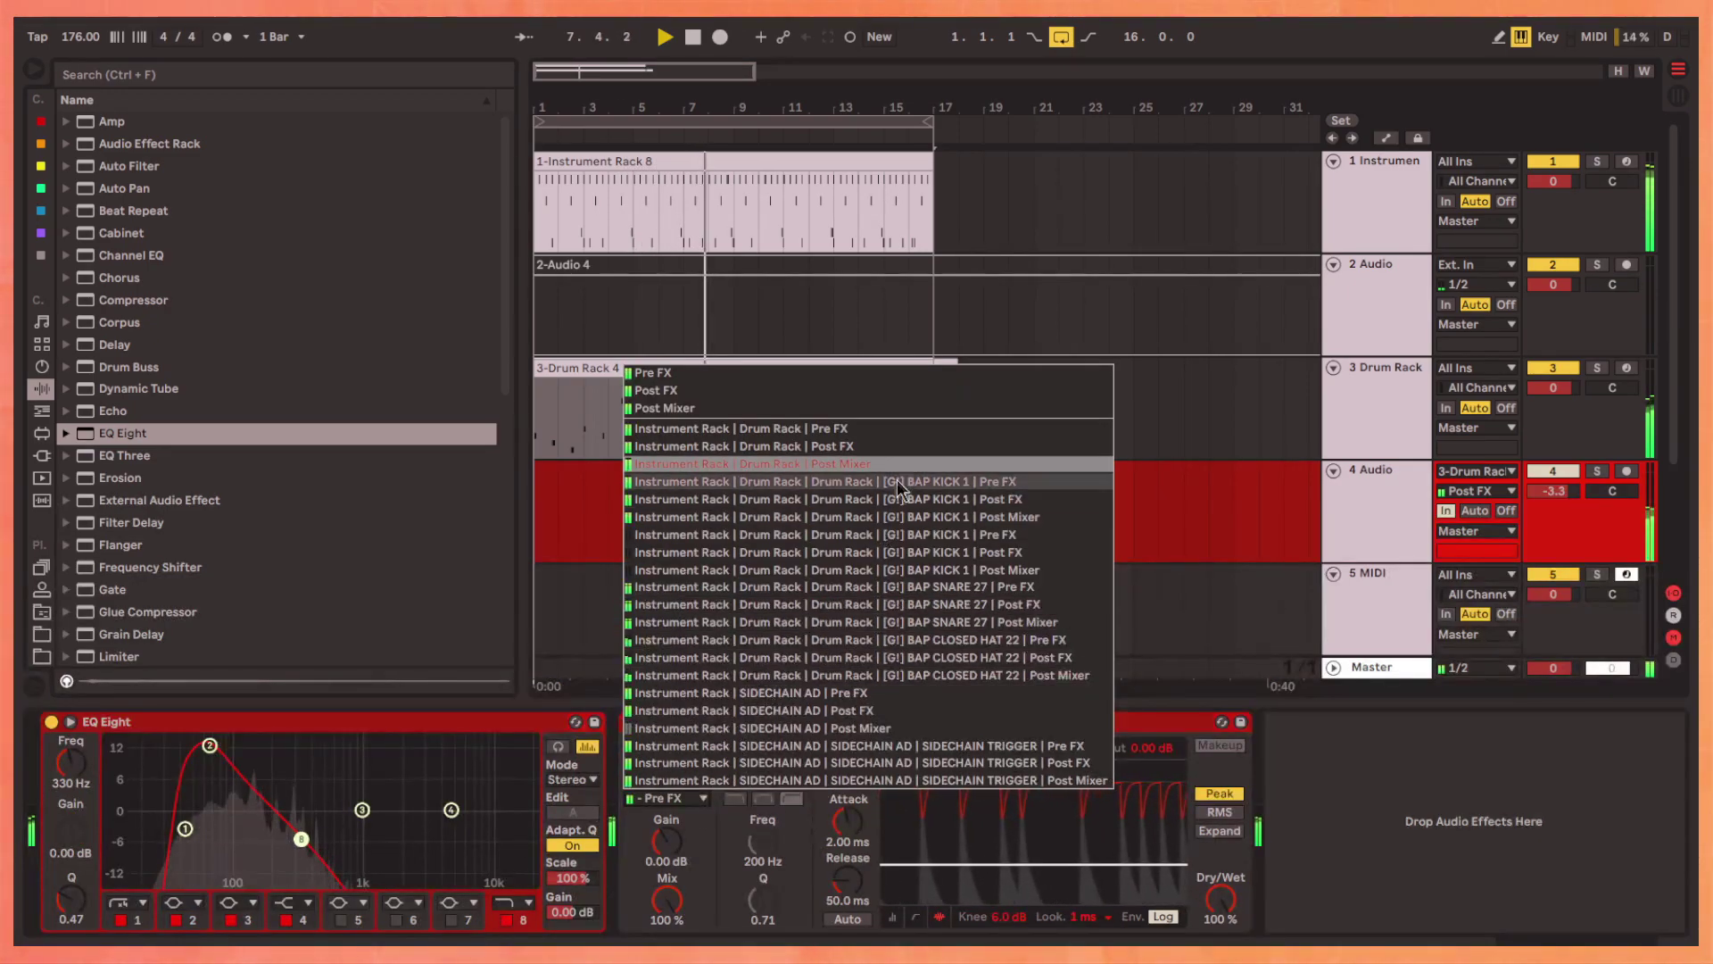
click(880, 446)
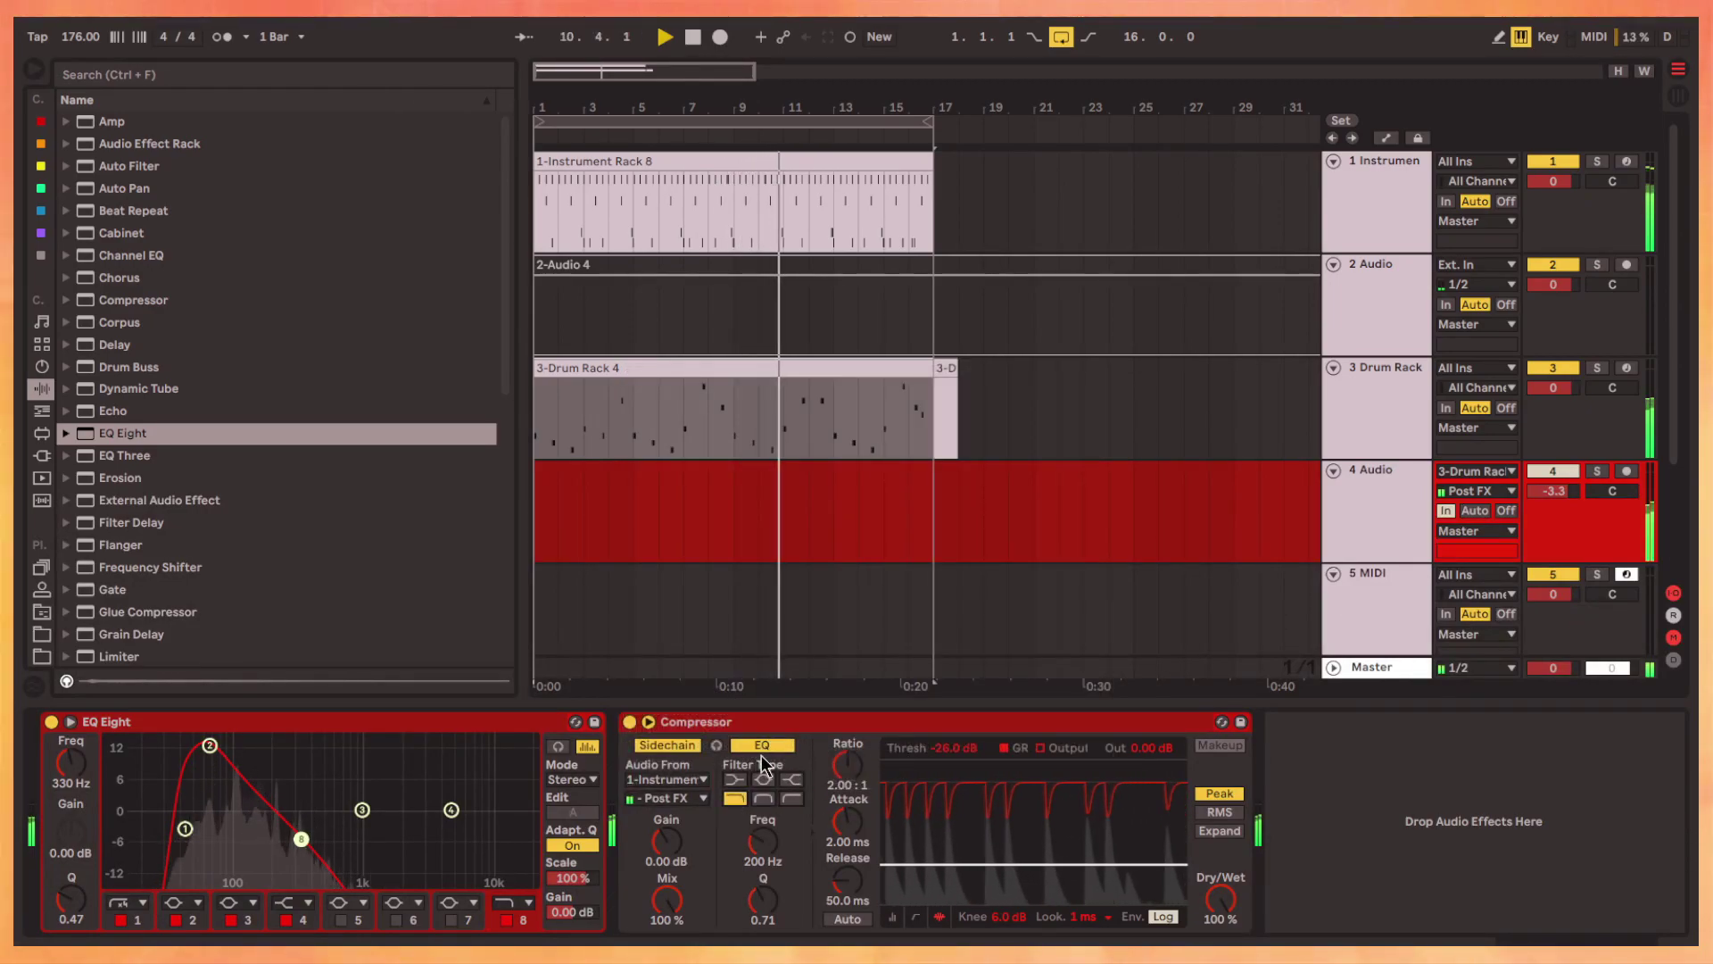
click(1597, 472)
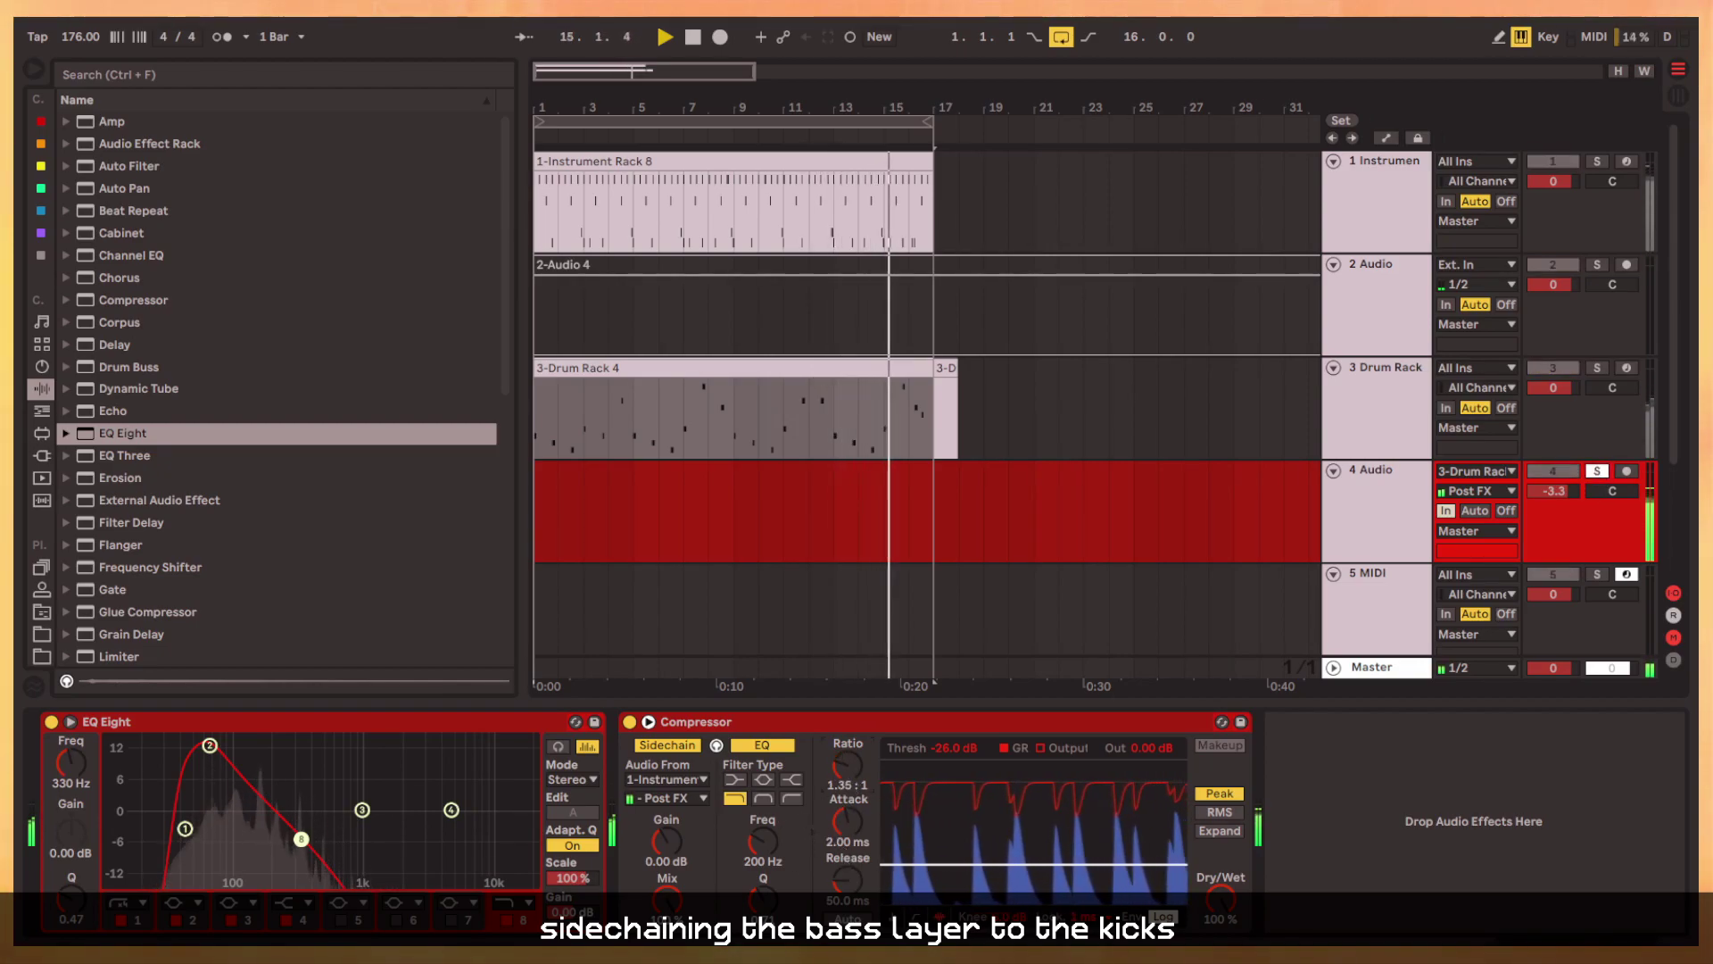
Step: Set the track 4 Compressor's ratio to 1.37:1 and adjust the frequency and filter type of its sidechain EQ
drag(847, 765, 847, 762)
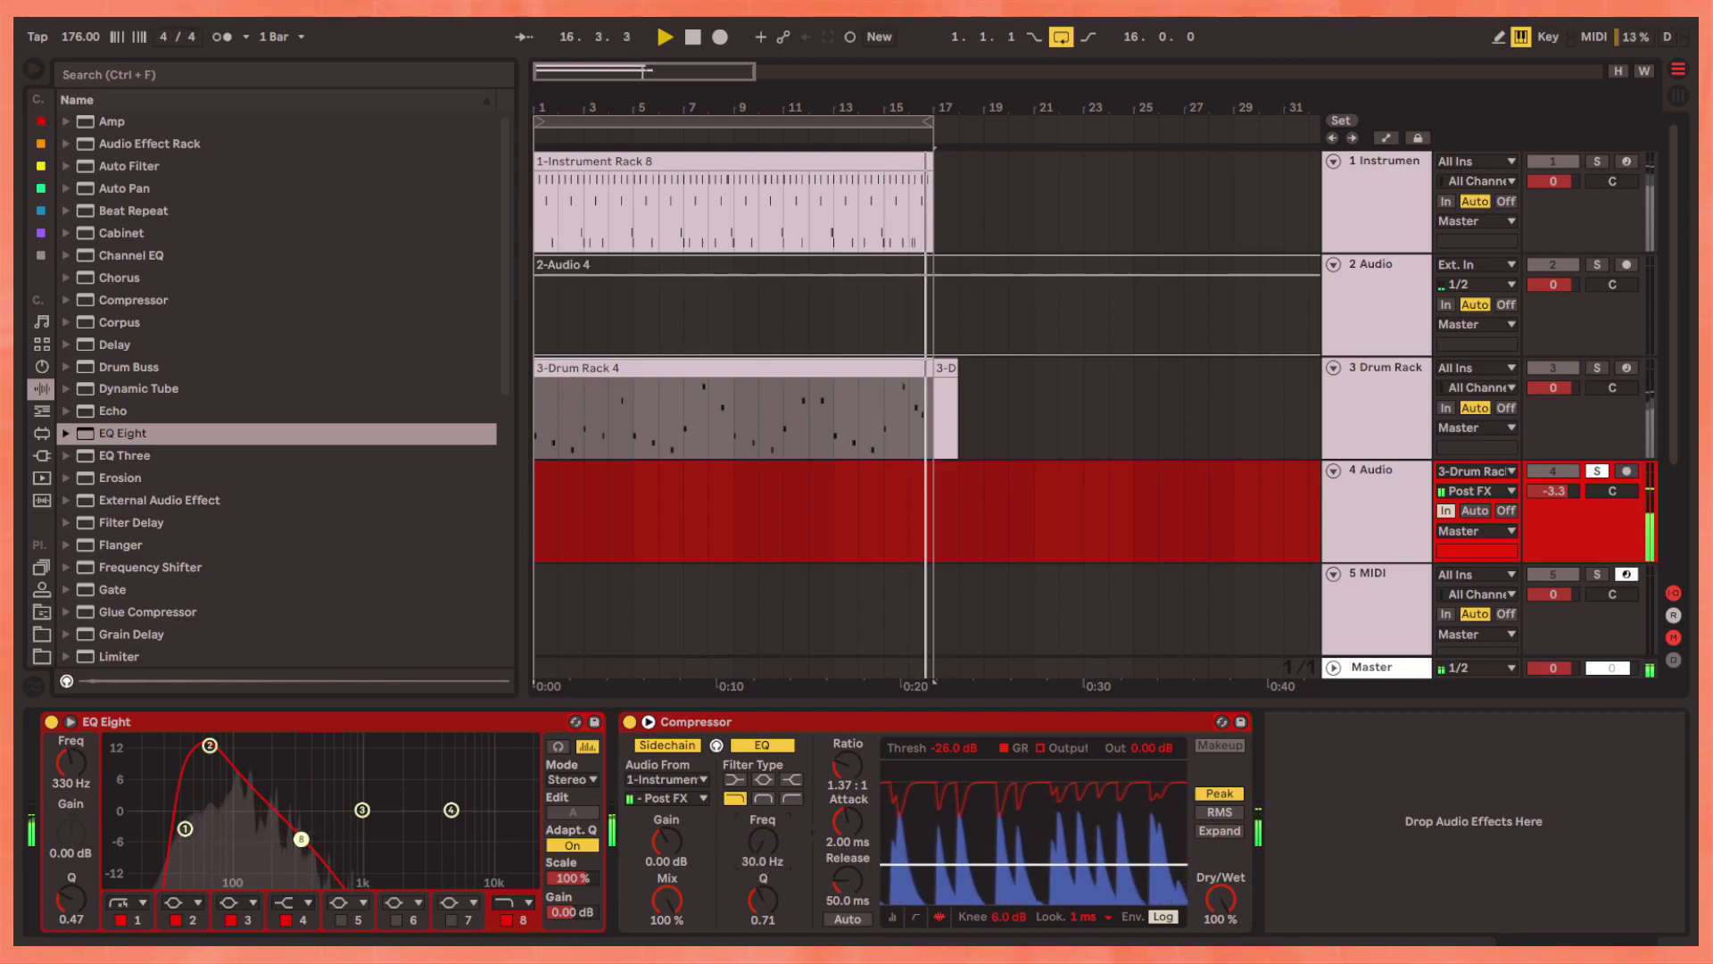
drag(762, 841, 762, 833)
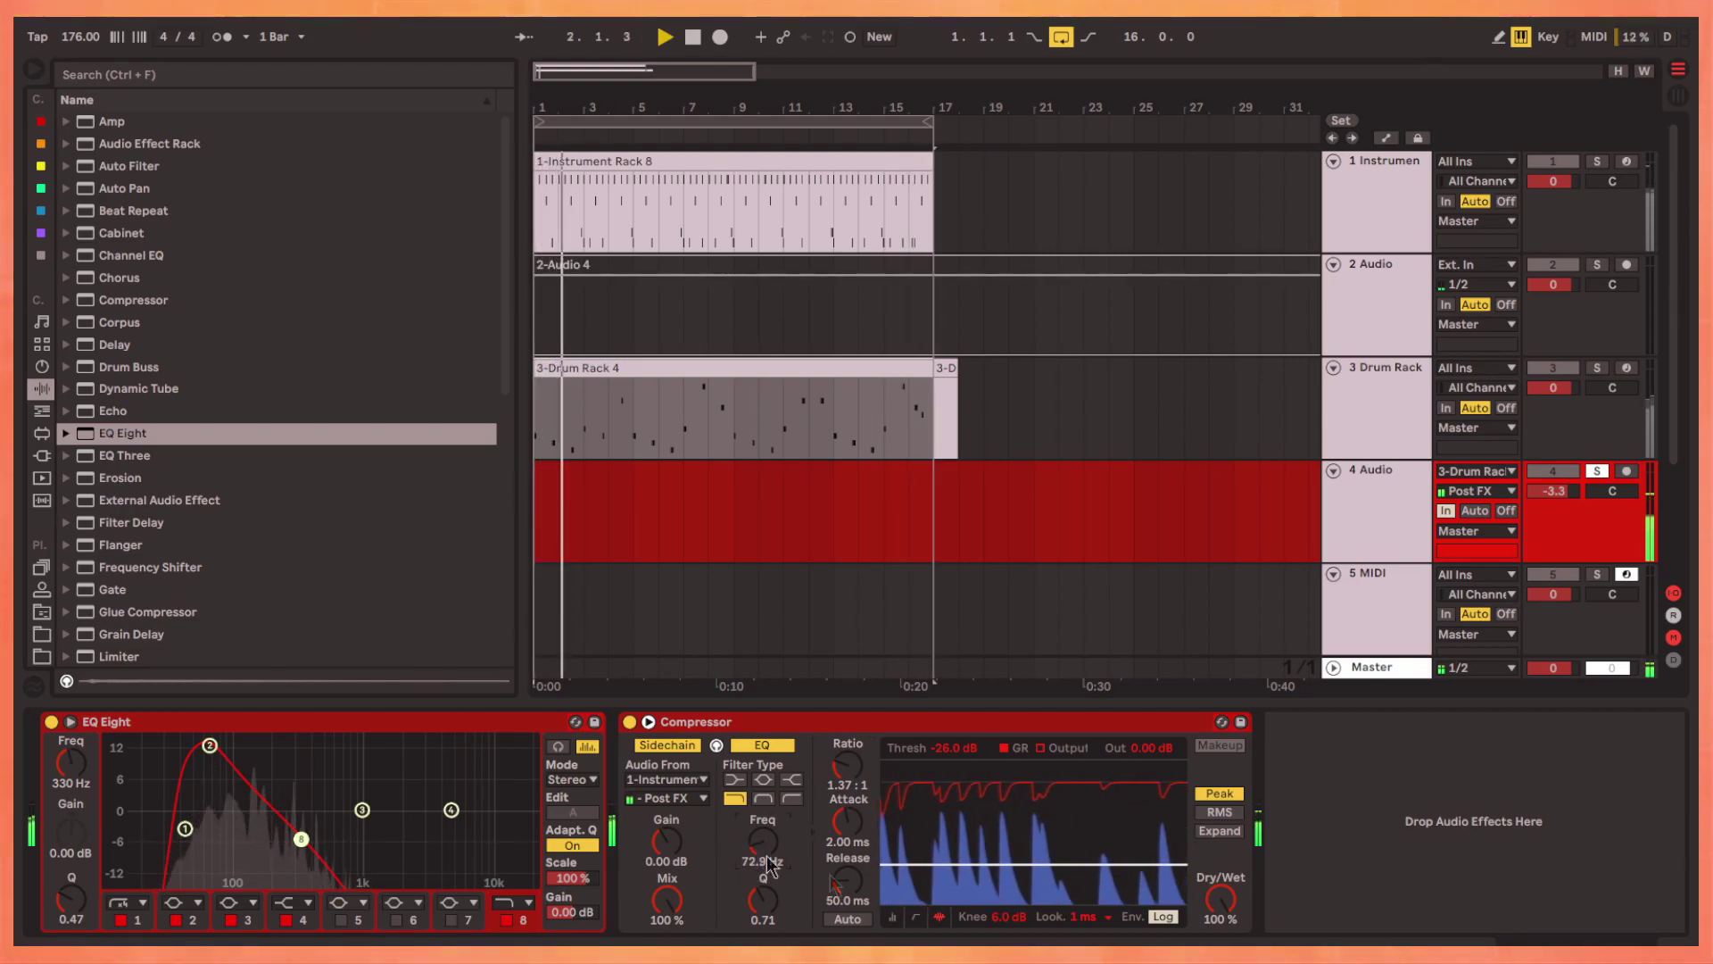
click(1095, 900)
drag(762, 841, 762, 845)
click(765, 798)
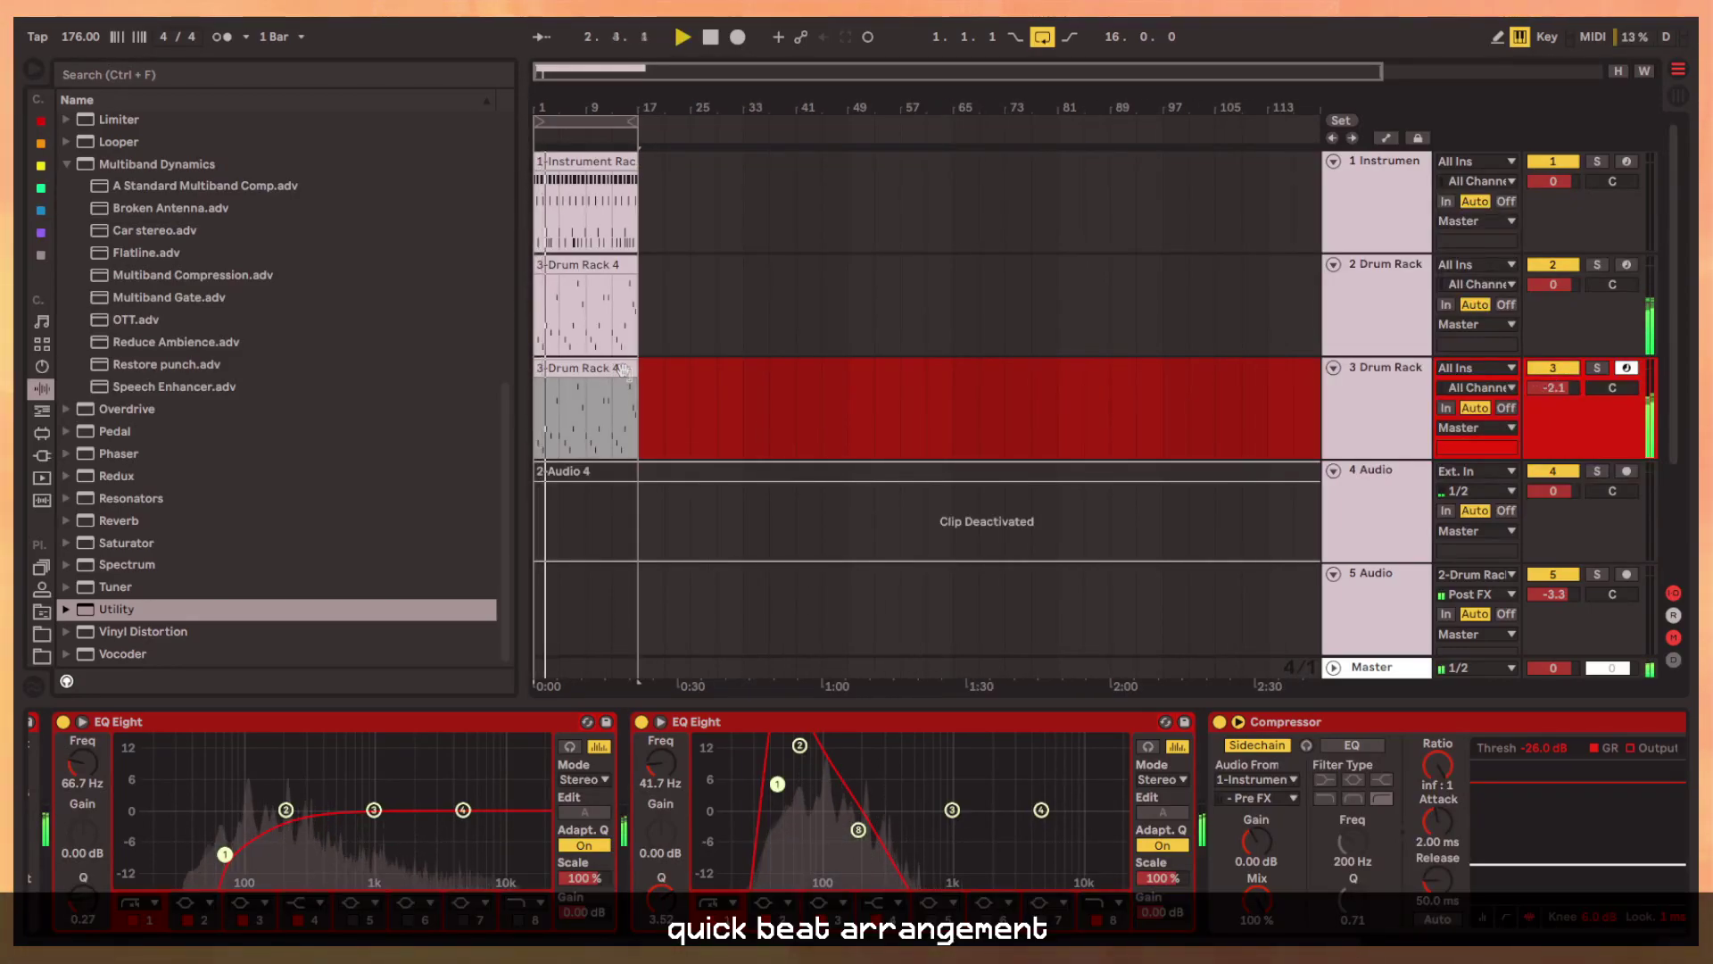
Step: Duplicate the 16-bar section three times so the arrangement spans 64 bars
key(ctrl+shift+d)
key(ctrl+shift+d)
key(ctrl+shift+d)
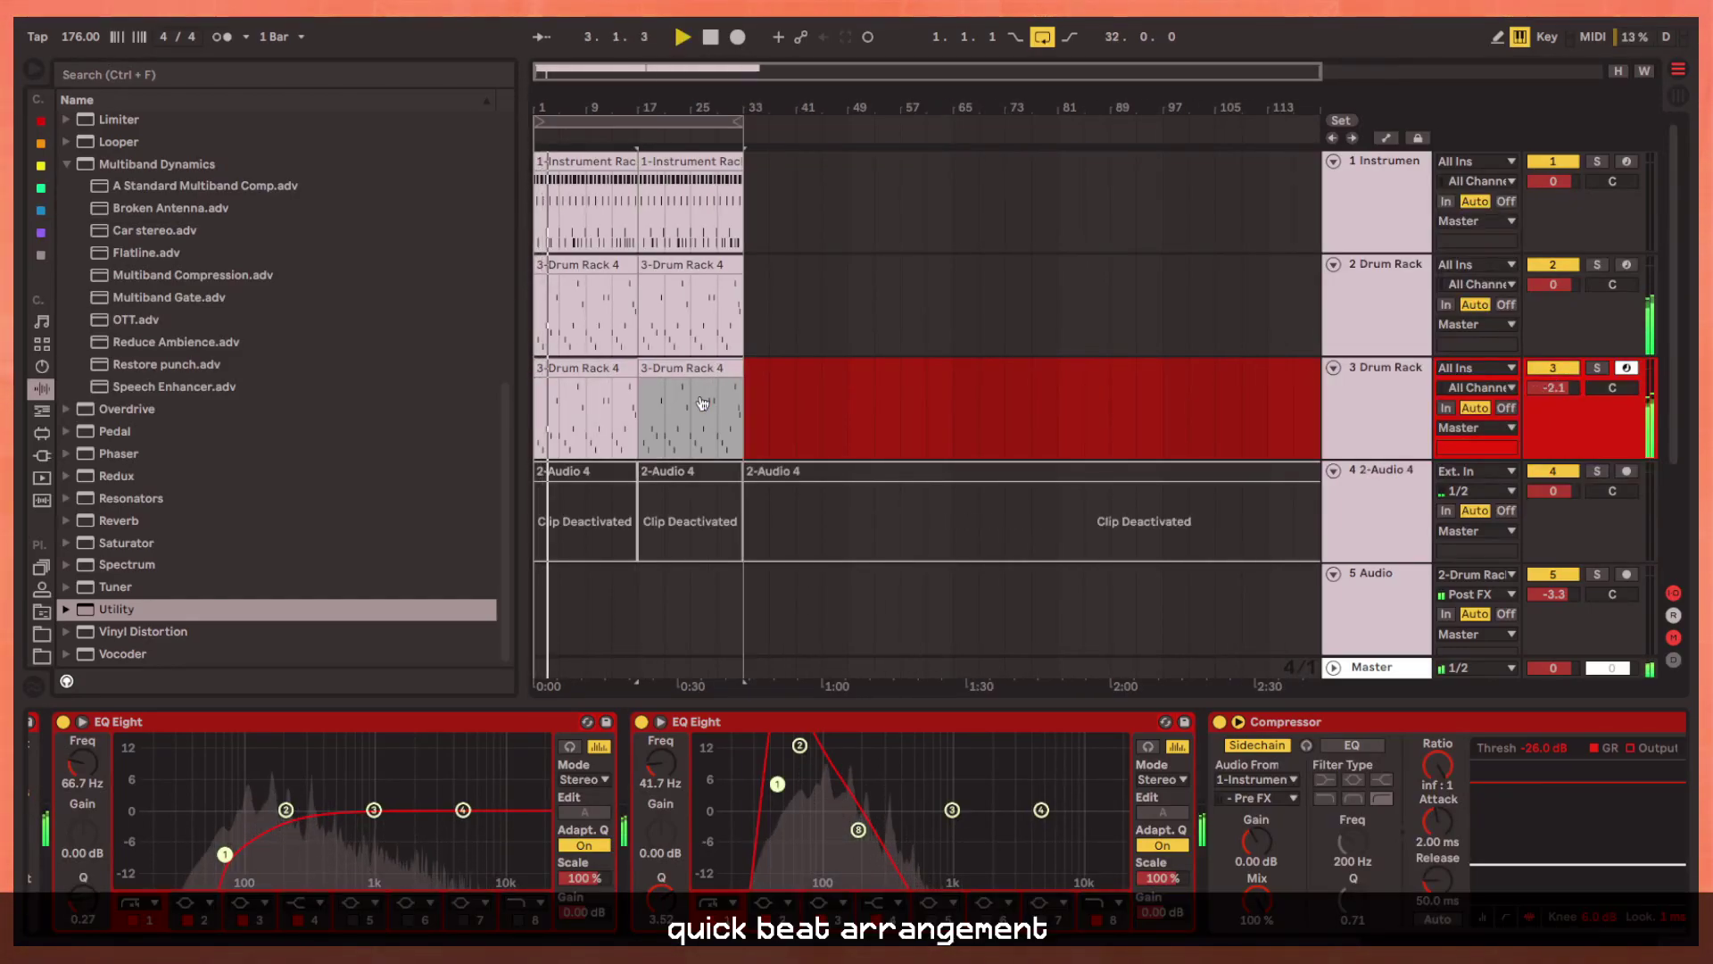
Step: Deactivate the first eight bars of the Drum Rack clip on track 3
click(575, 366)
drag(535, 413, 612, 367)
key(ctrl+z)
key(0)
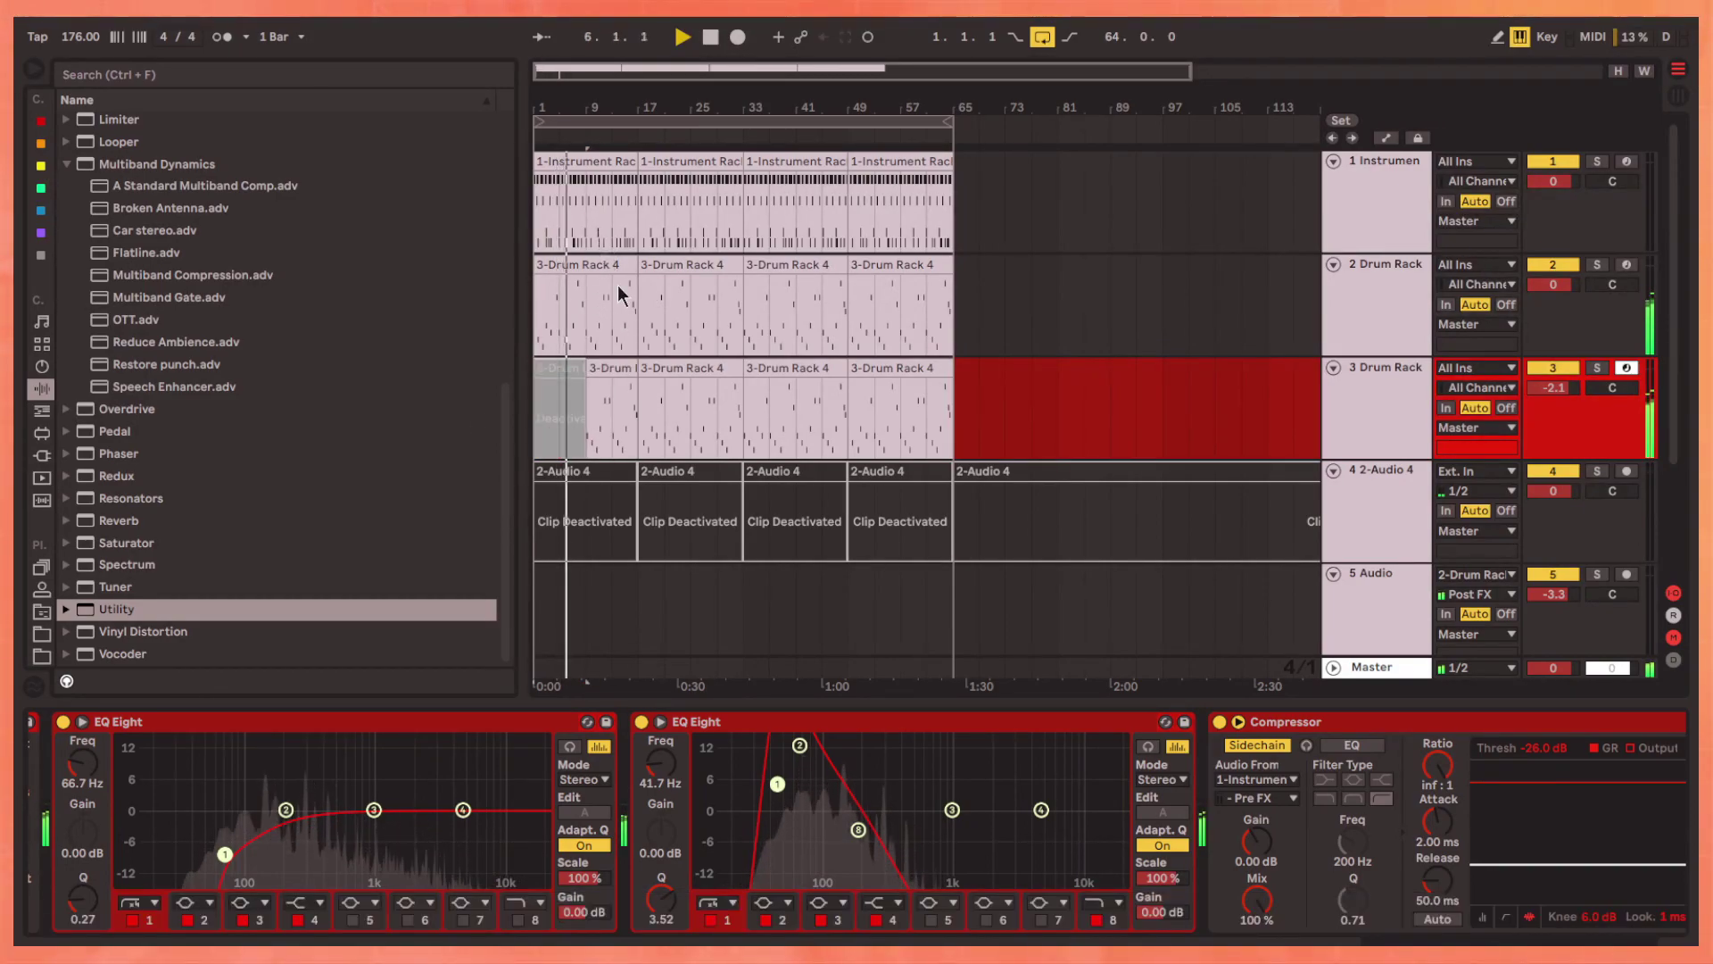
Step: Split the first Instrument Rack drum clip at 14.4.3 and deactivate the part before the split
click(591, 202)
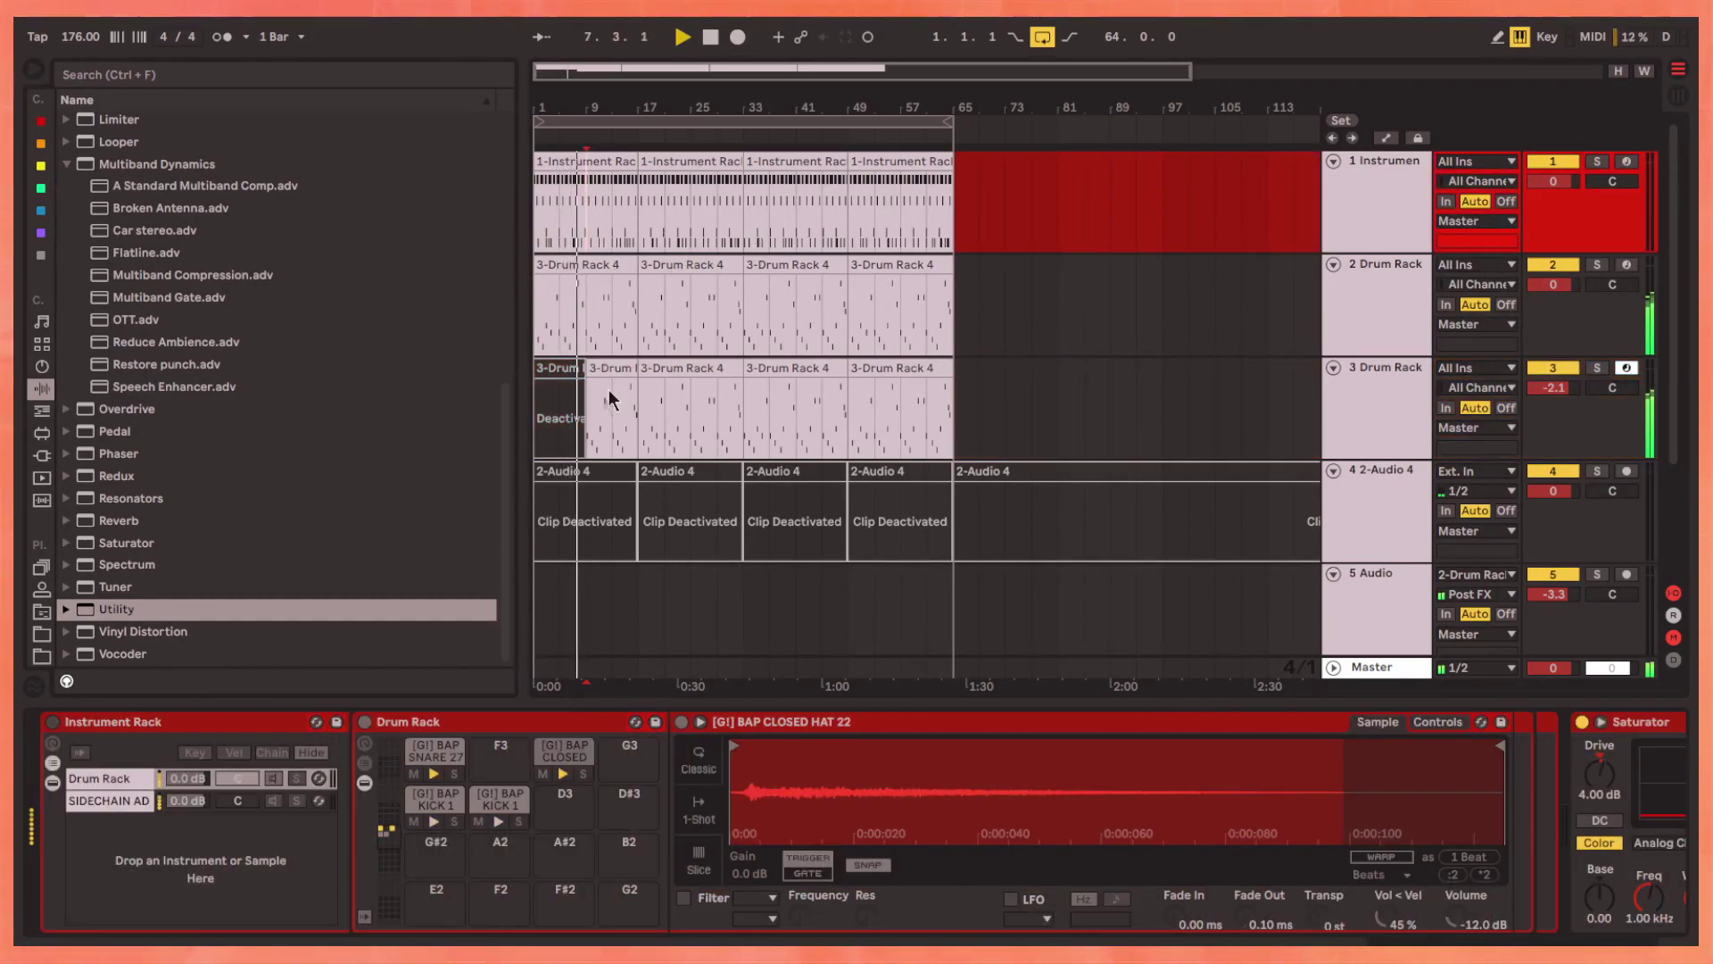
click(1305, 386)
scroll(558, 328, up, 5)
scroll(559, 328, left, 2)
scroll(768, 324, down, 5)
scroll(604, 317, up, 5)
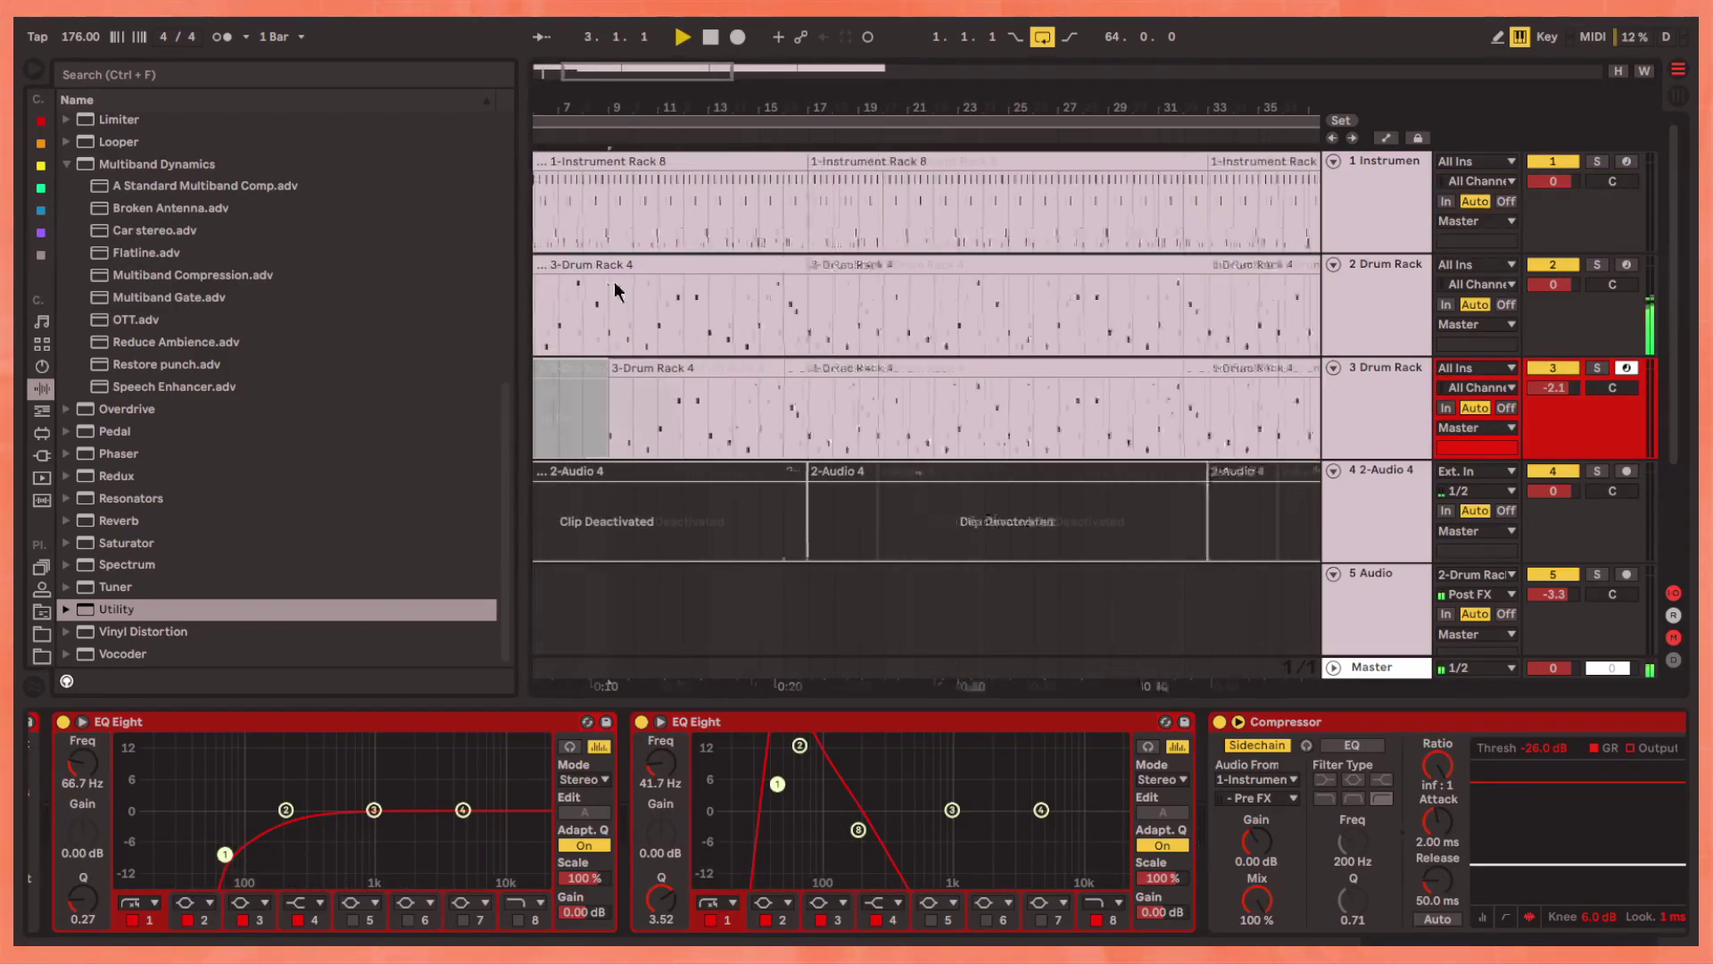
scroll(616, 292, left, 2)
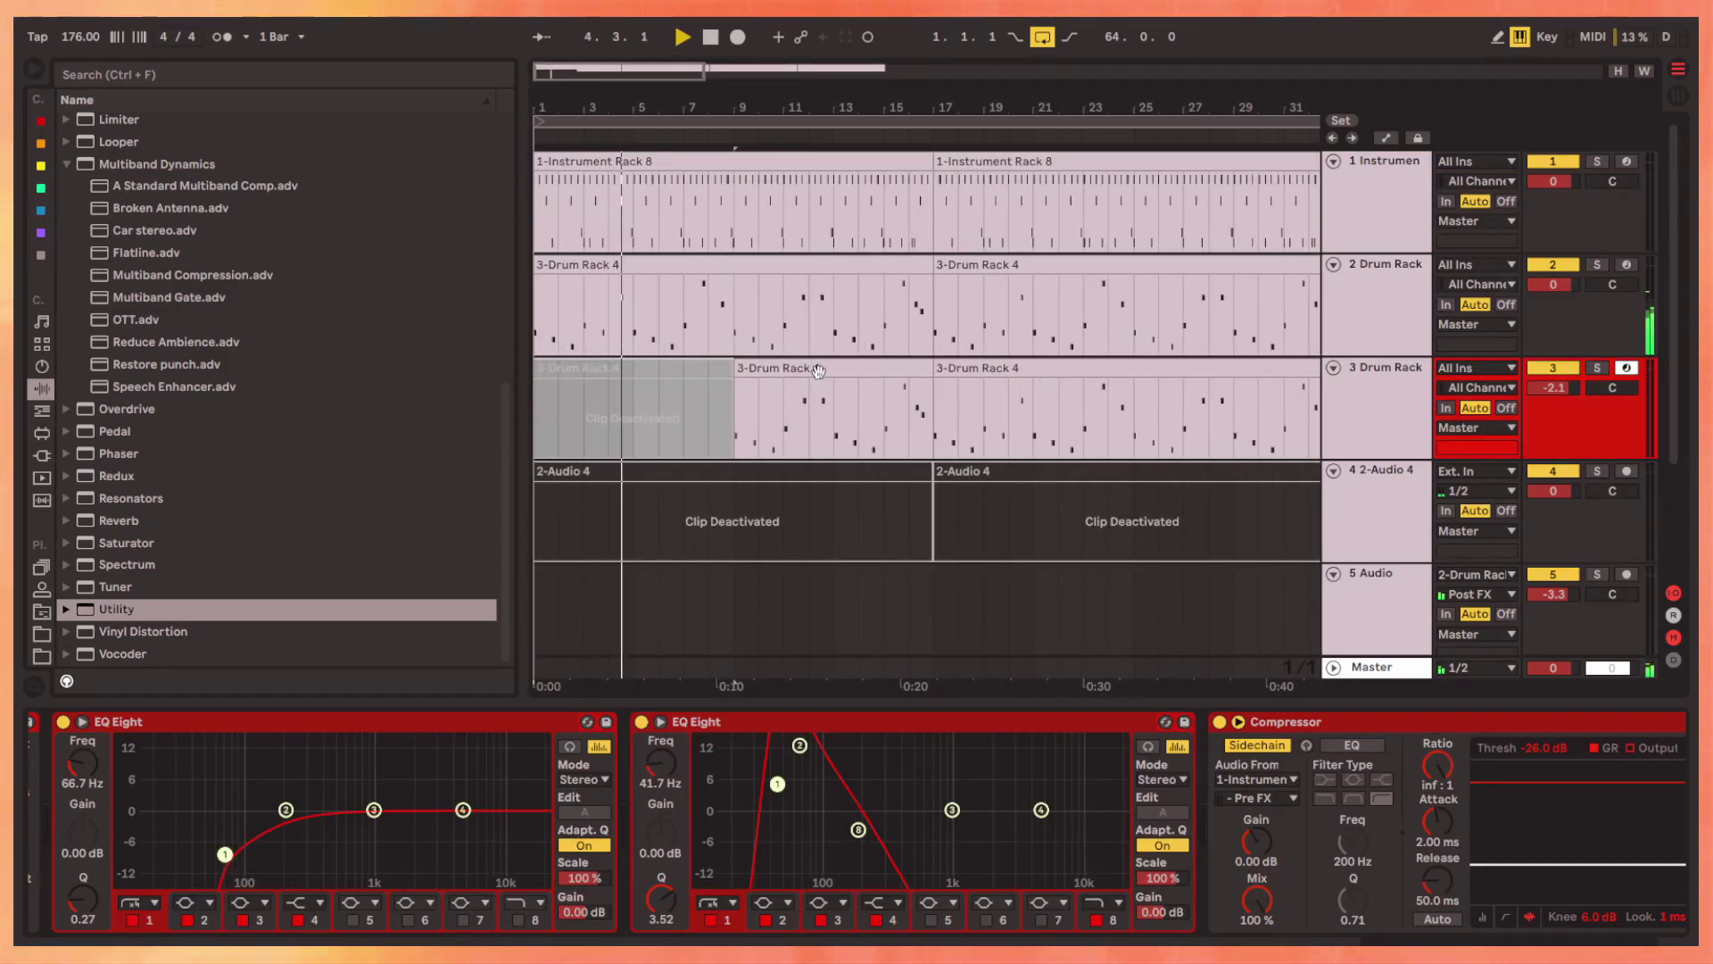
click(708, 225)
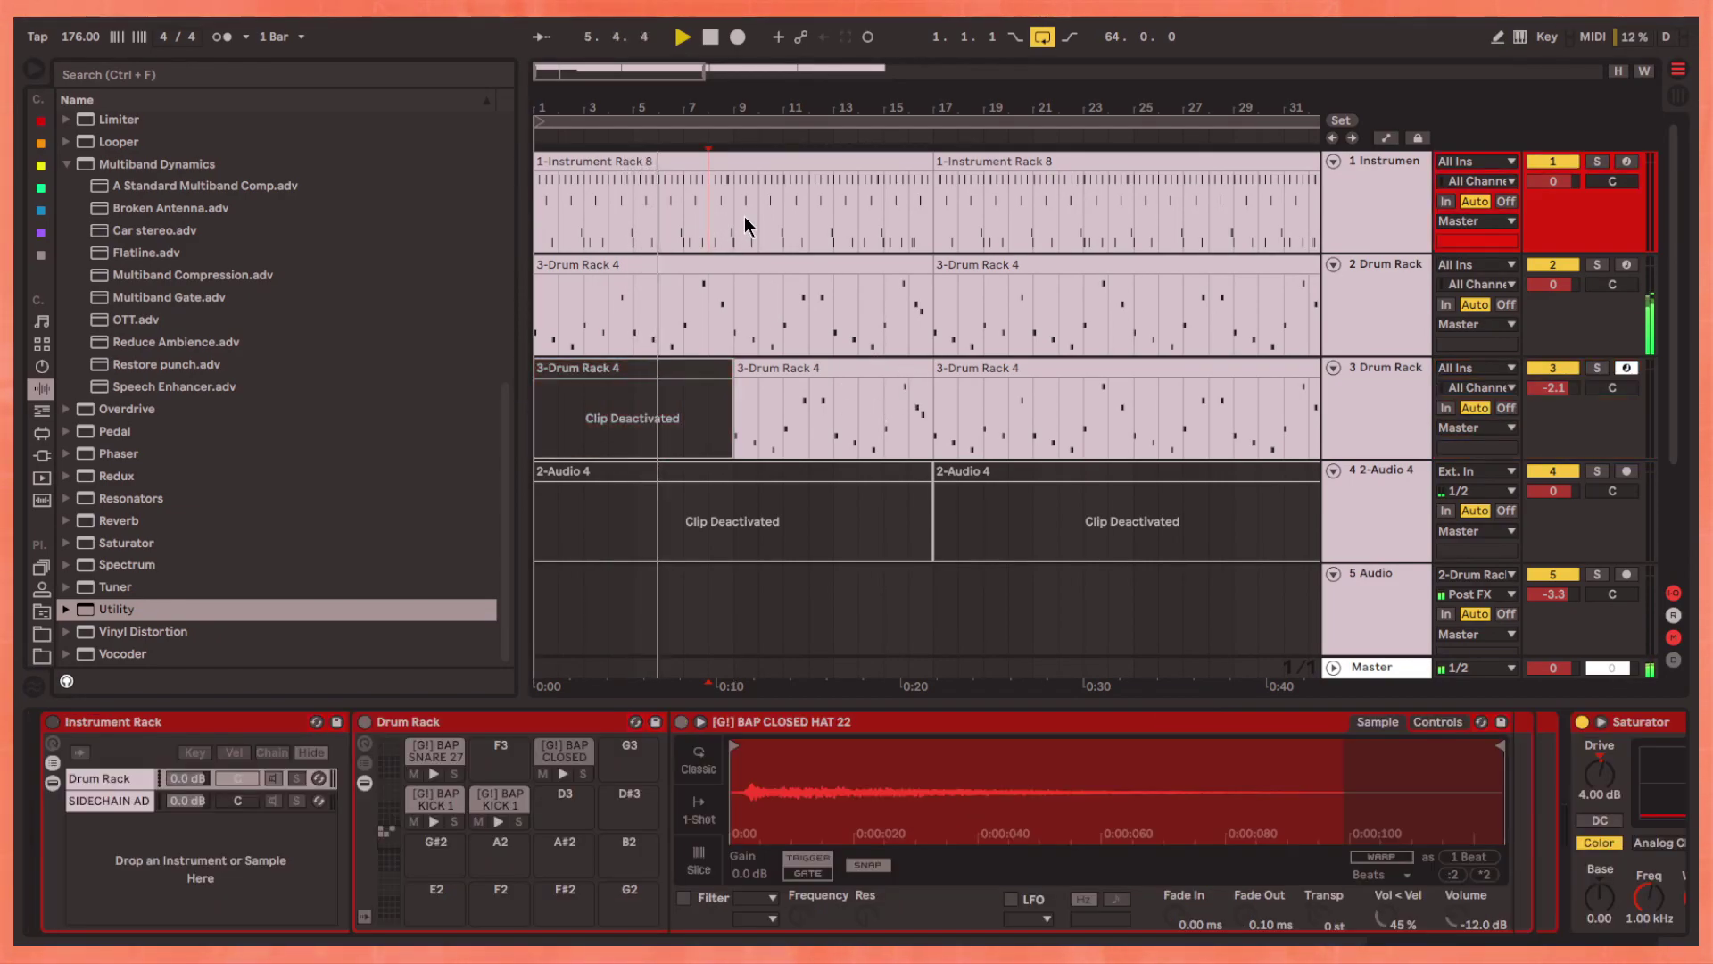
click(821, 161)
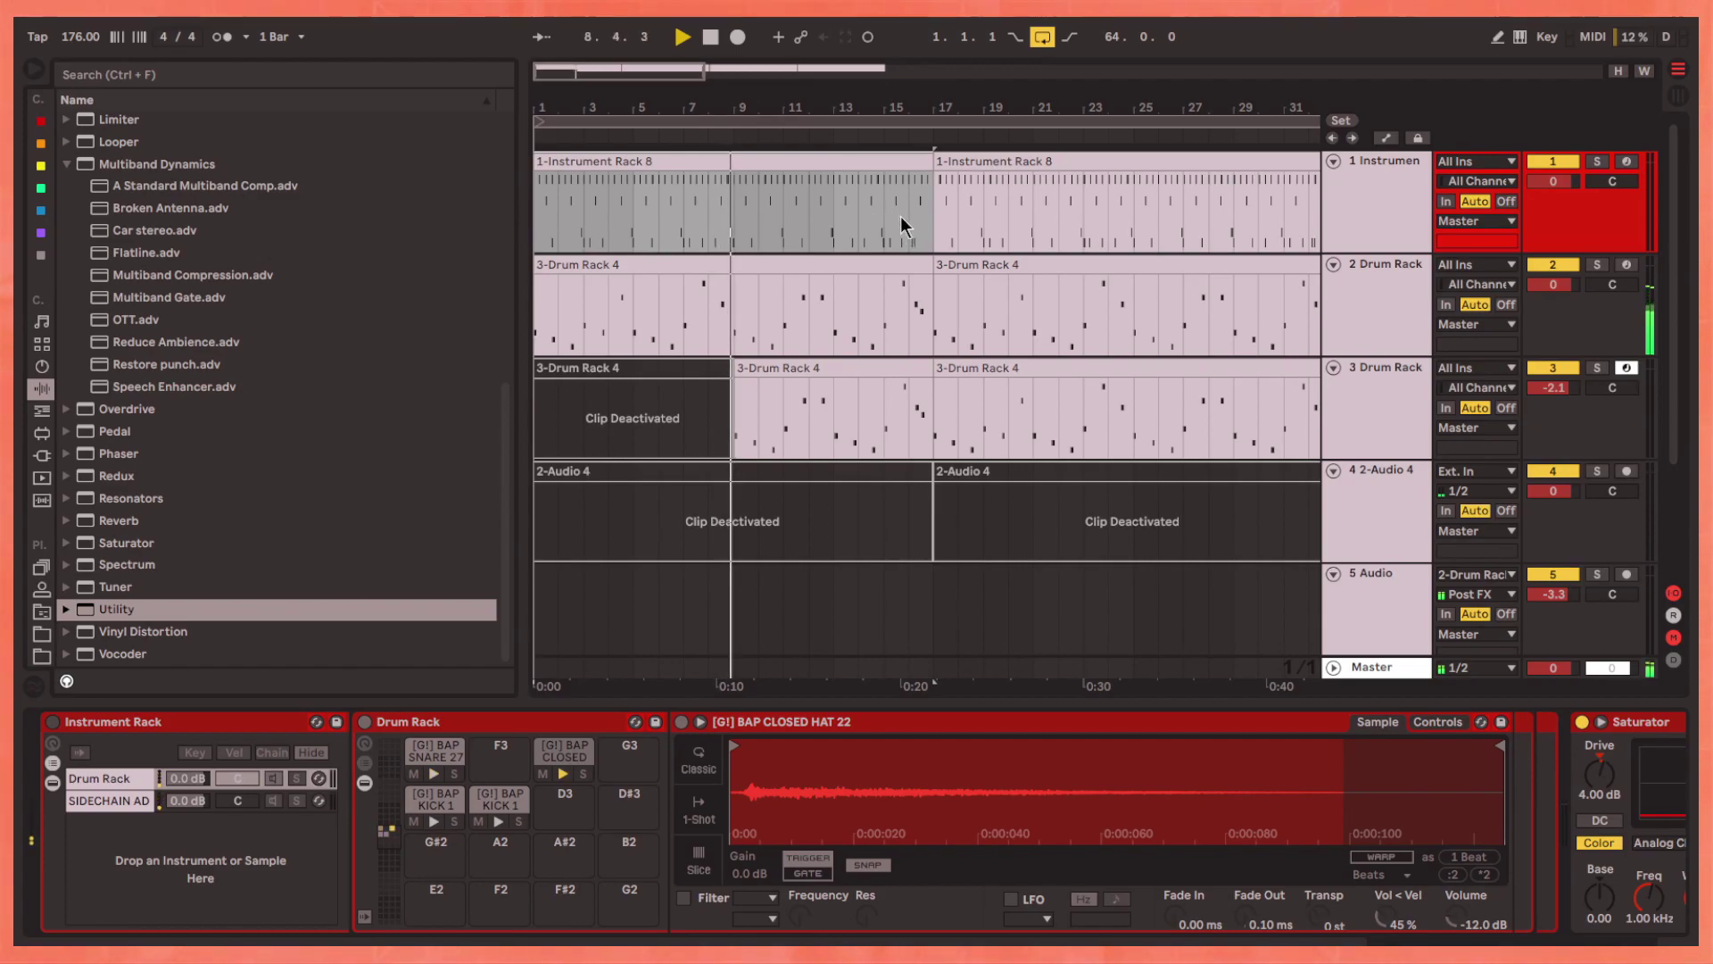
scroll(884, 234, up, 5)
click(837, 228)
key(ctrl+e)
scroll(811, 205, down, 5)
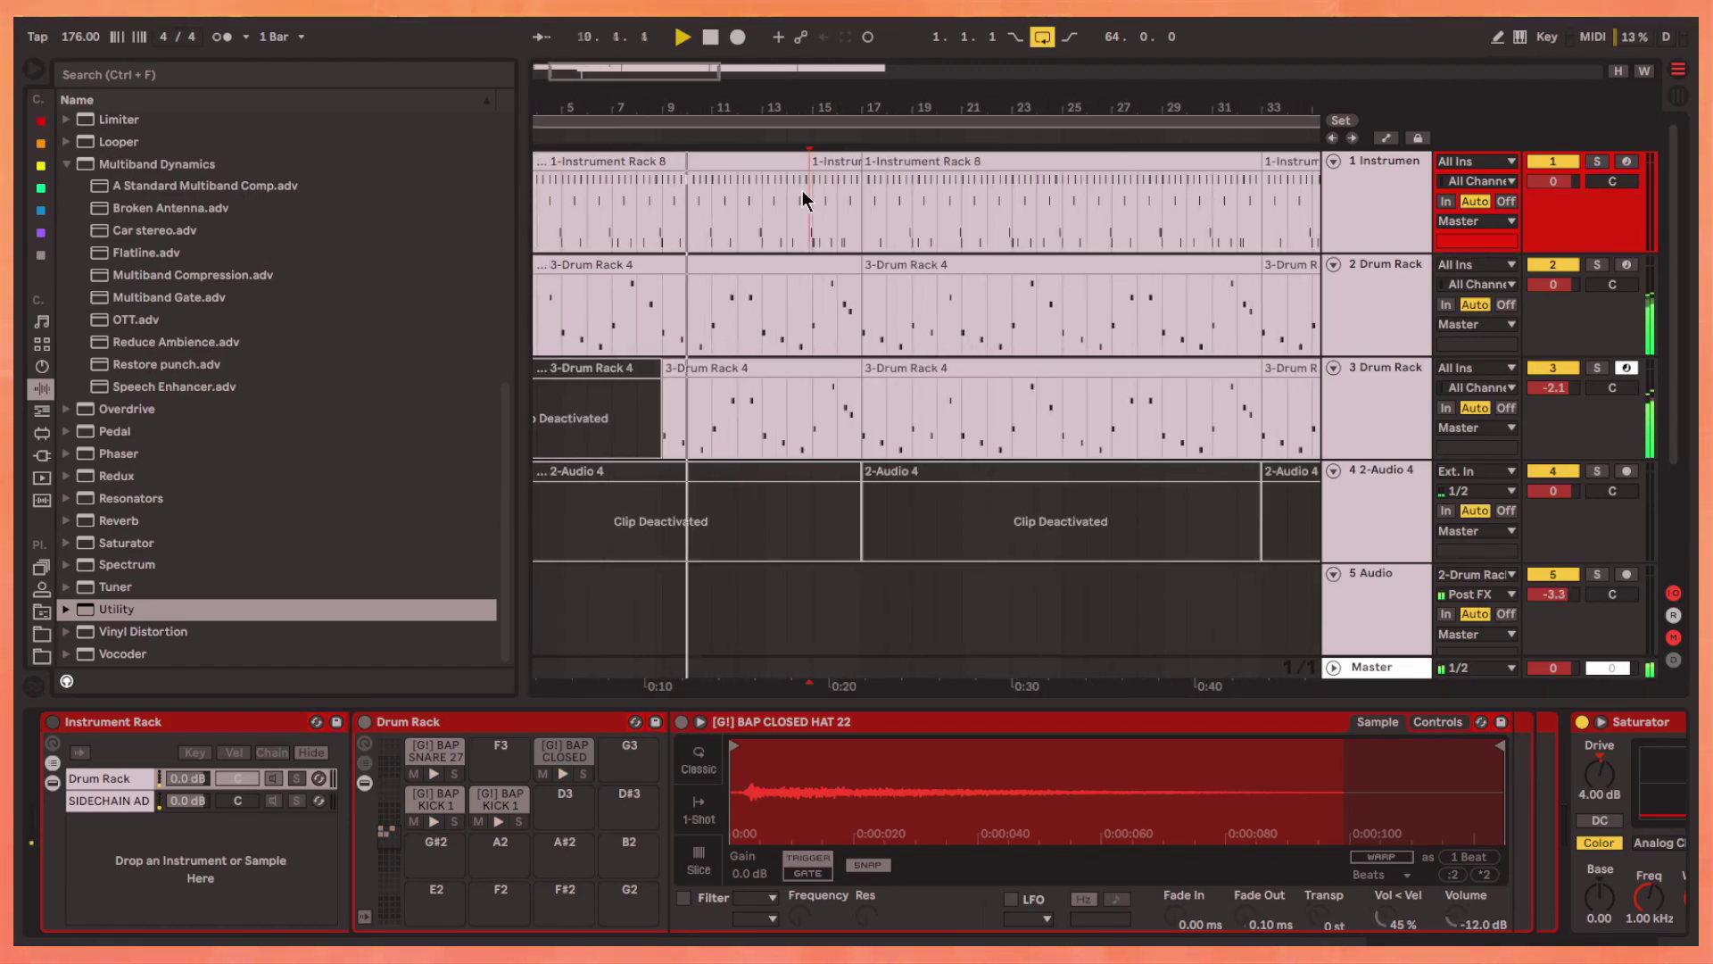
click(742, 166)
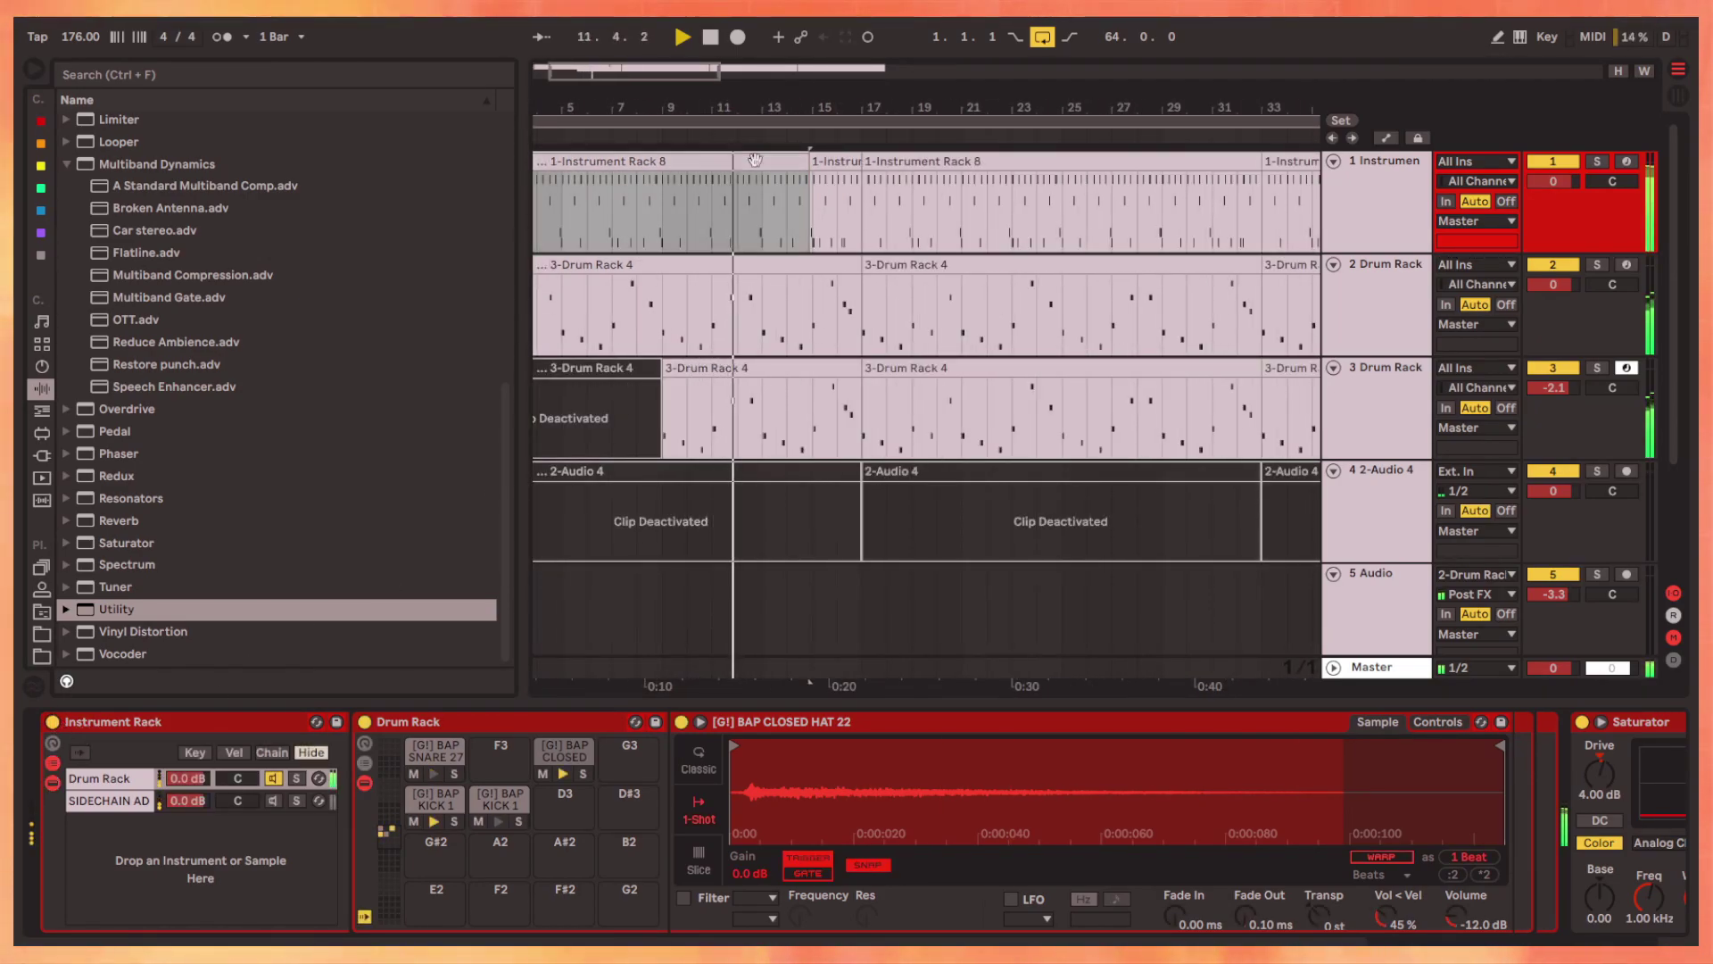
key(0)
Step: Deactivate the kick and snare notes in the short drum clip segment leading into bar 17
key(shift+Tab)
click(452, 783)
key(0)
click(451, 809)
key(0)
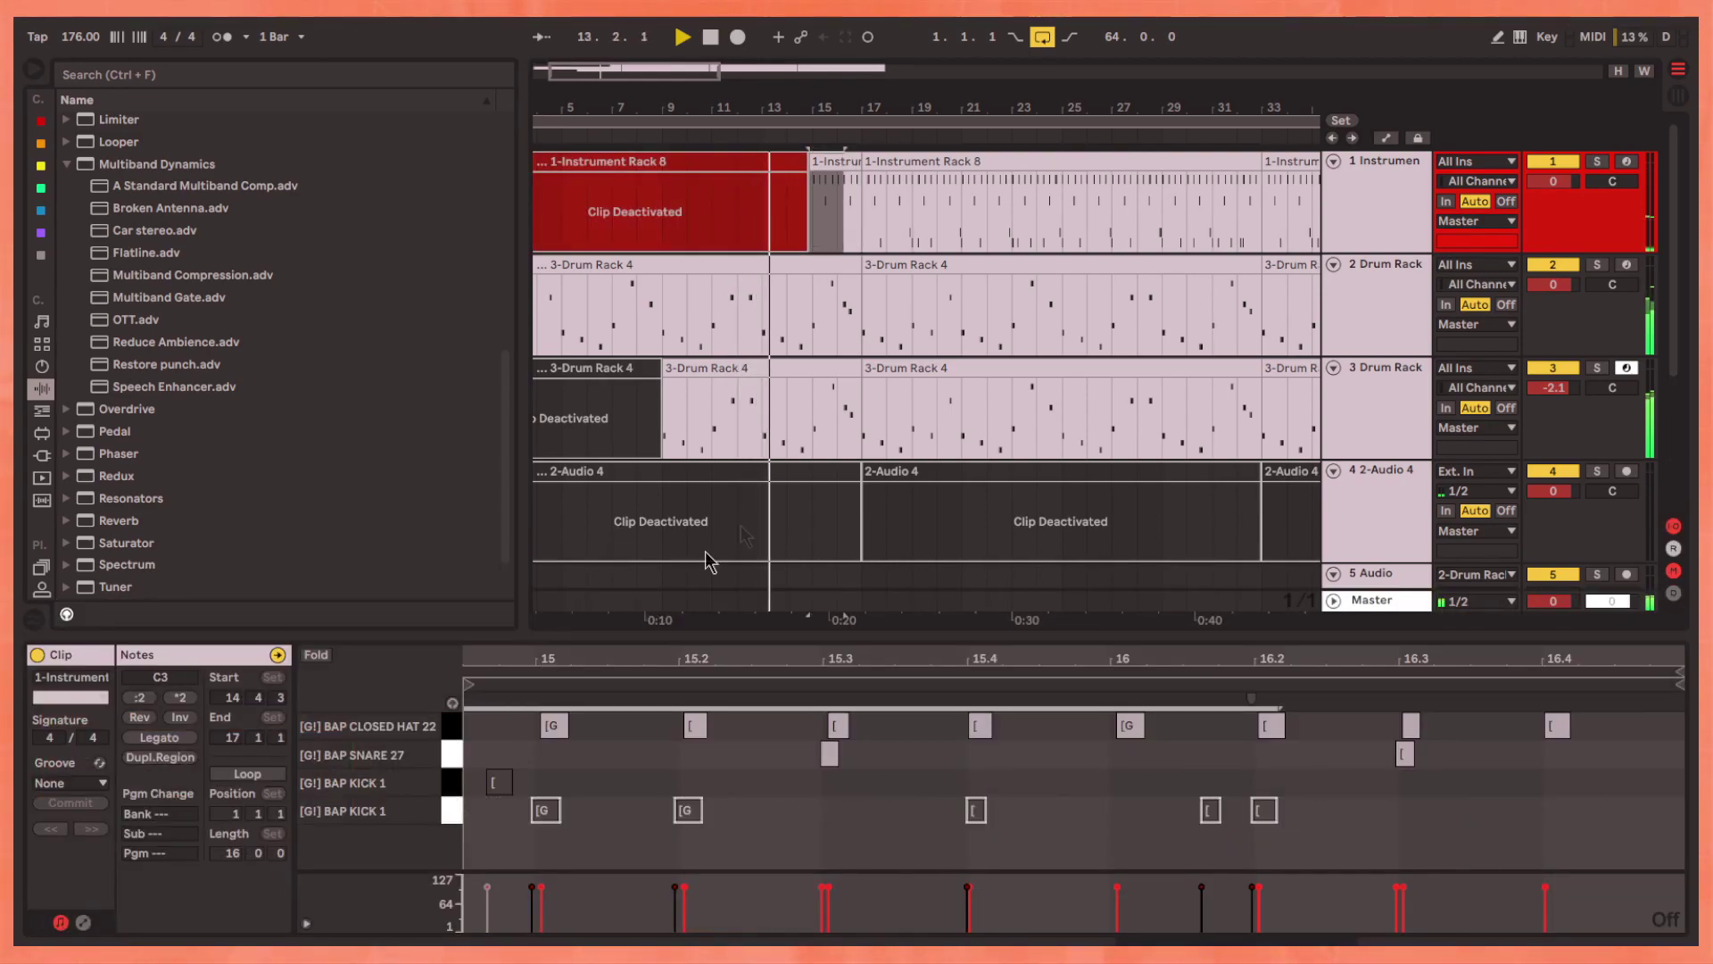
click(452, 754)
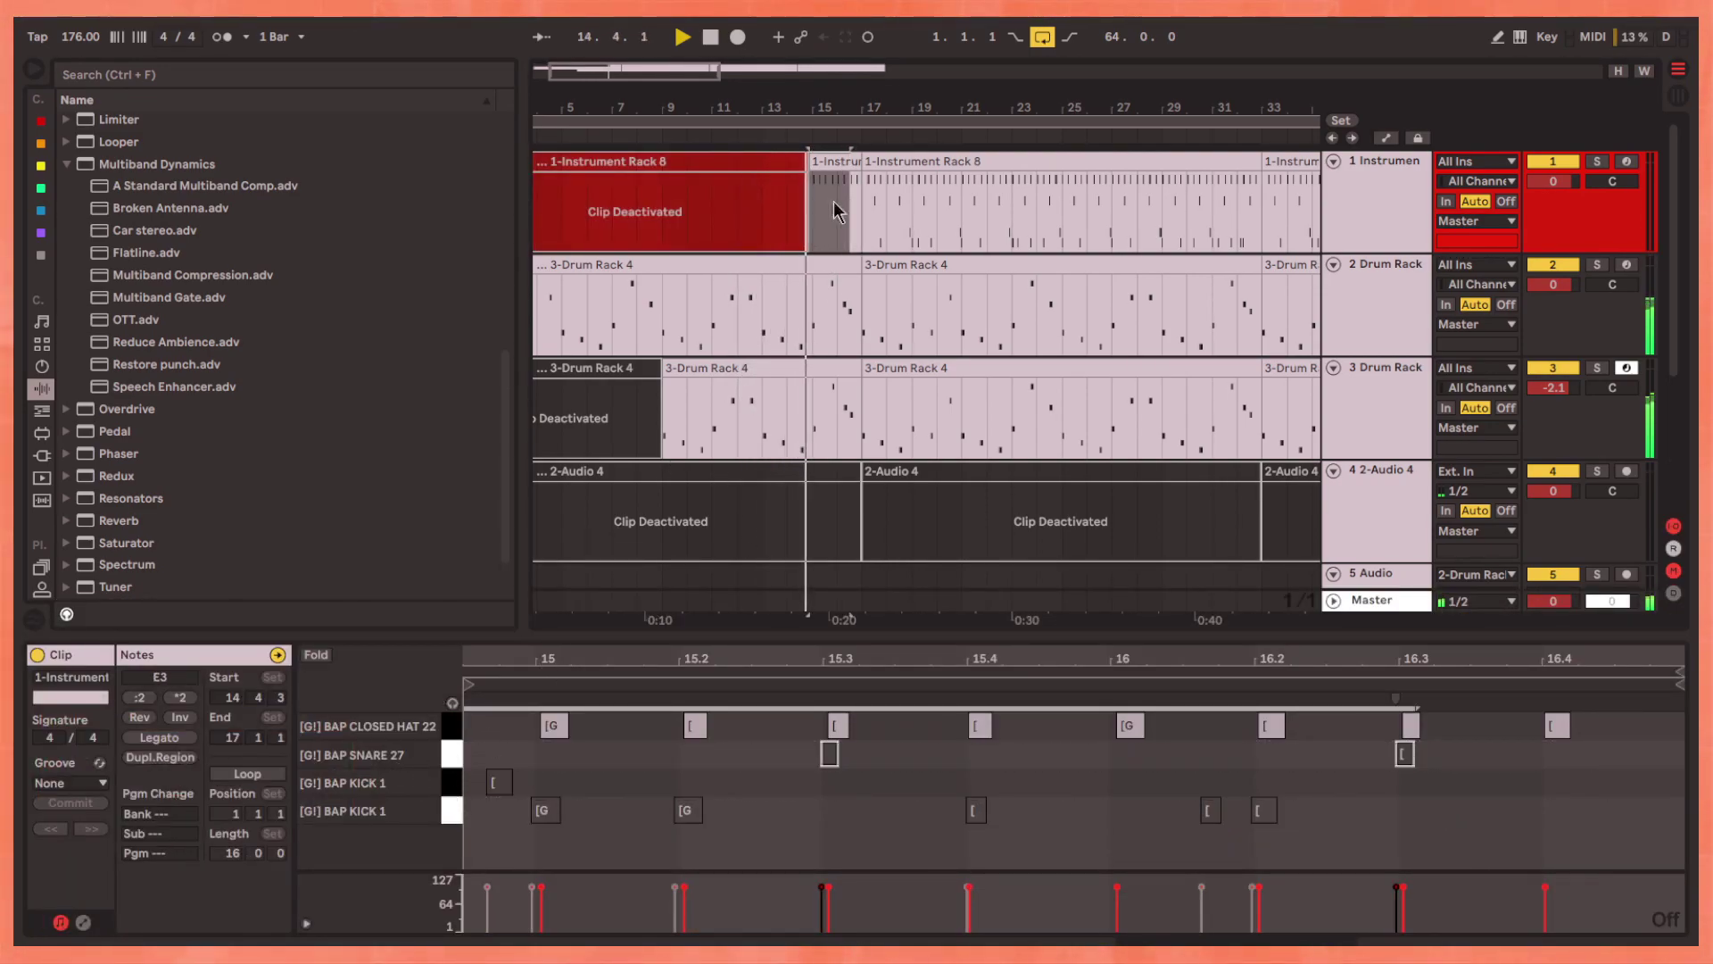
scroll(834, 202, up, 5)
scroll(845, 223, right, 2)
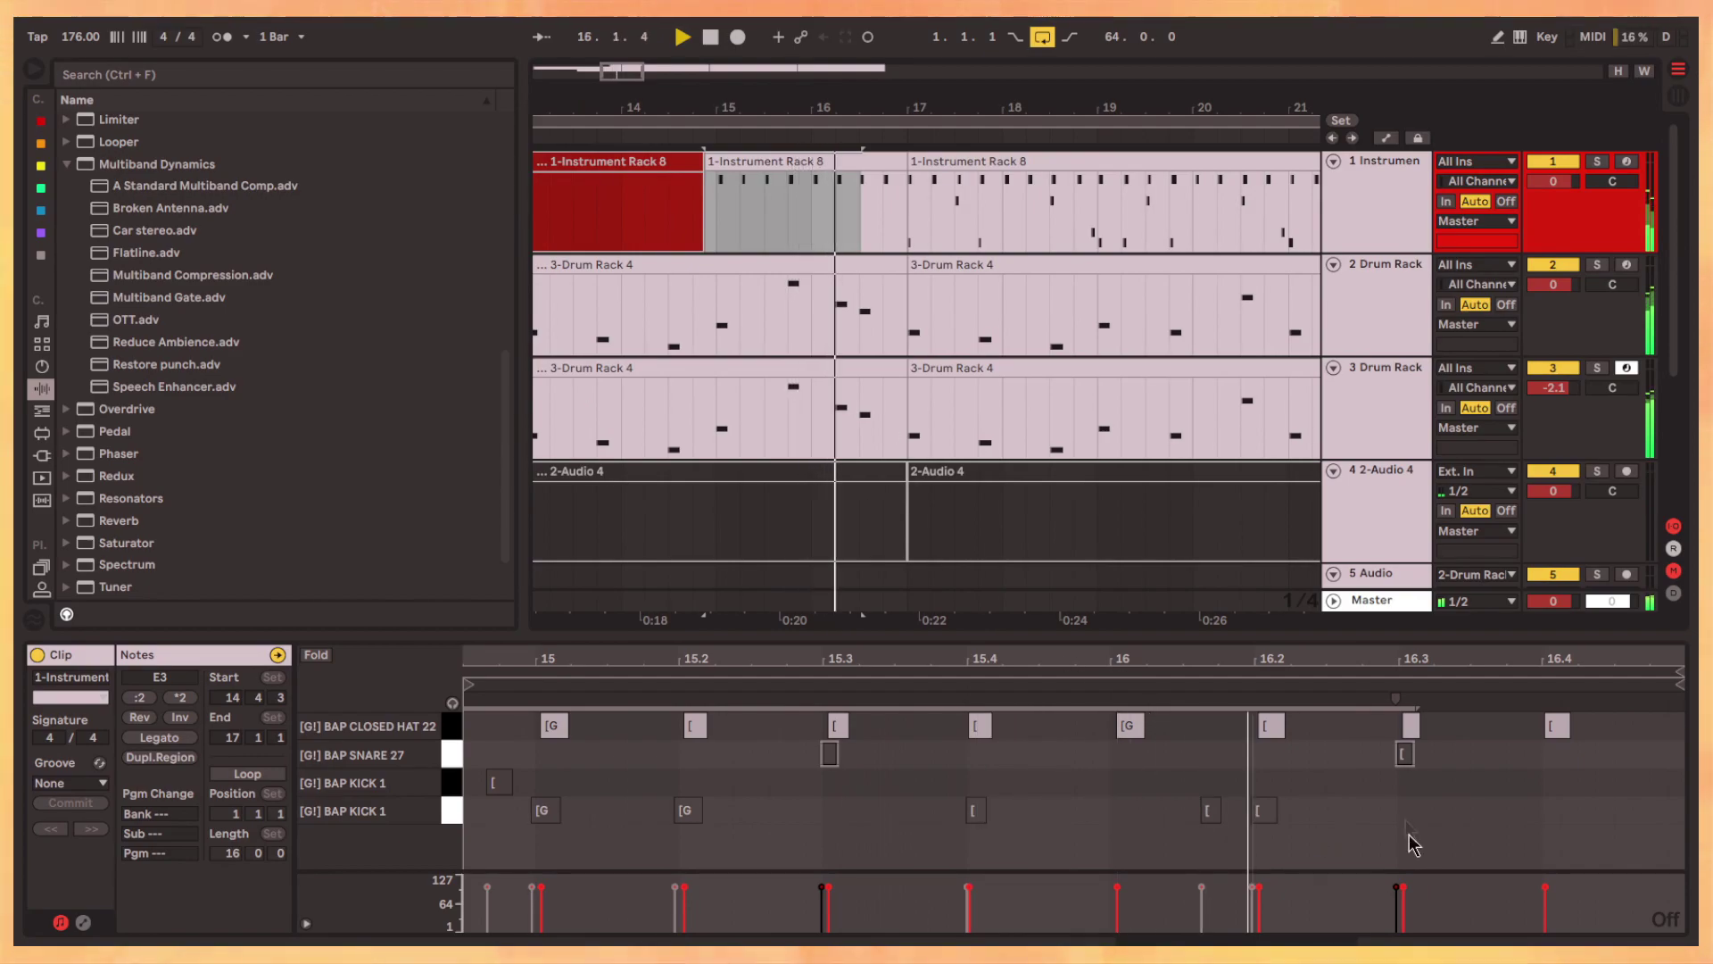
Step: Show the automation lanes and automate track 2's Speaker On to Off from about beat 16.3
click(842, 420)
scroll(843, 428, up, 3)
drag(794, 419, 953, 282)
scroll(737, 323, down, 4)
click(737, 323)
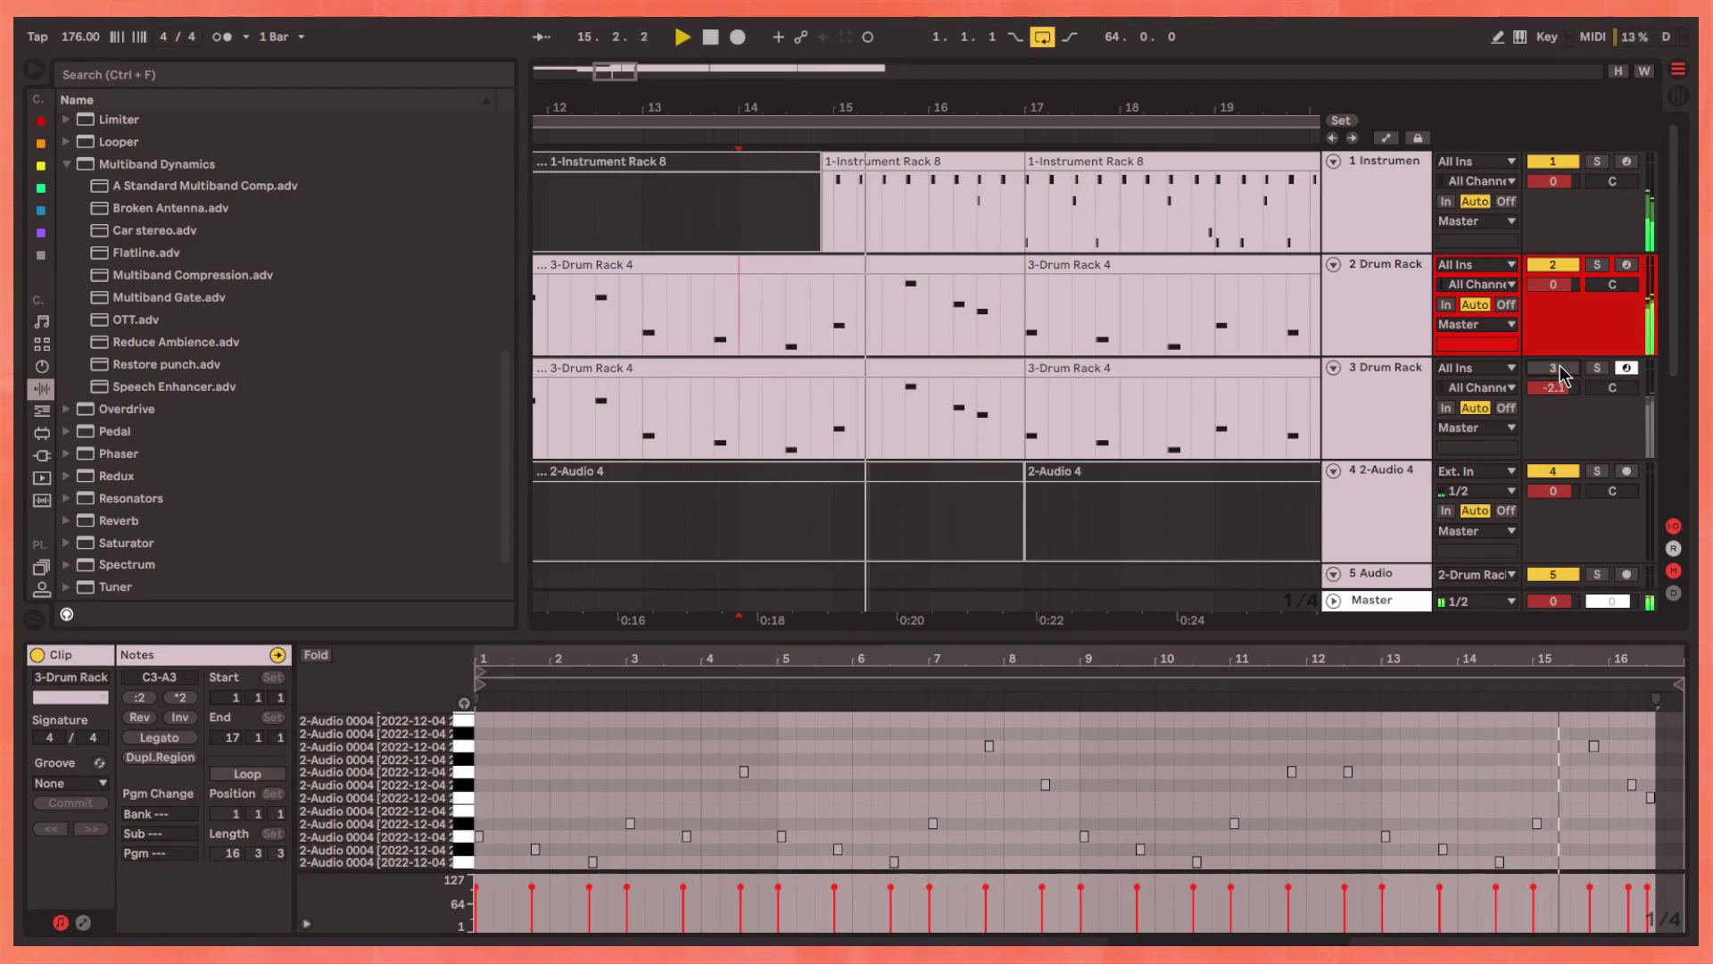
key(a)
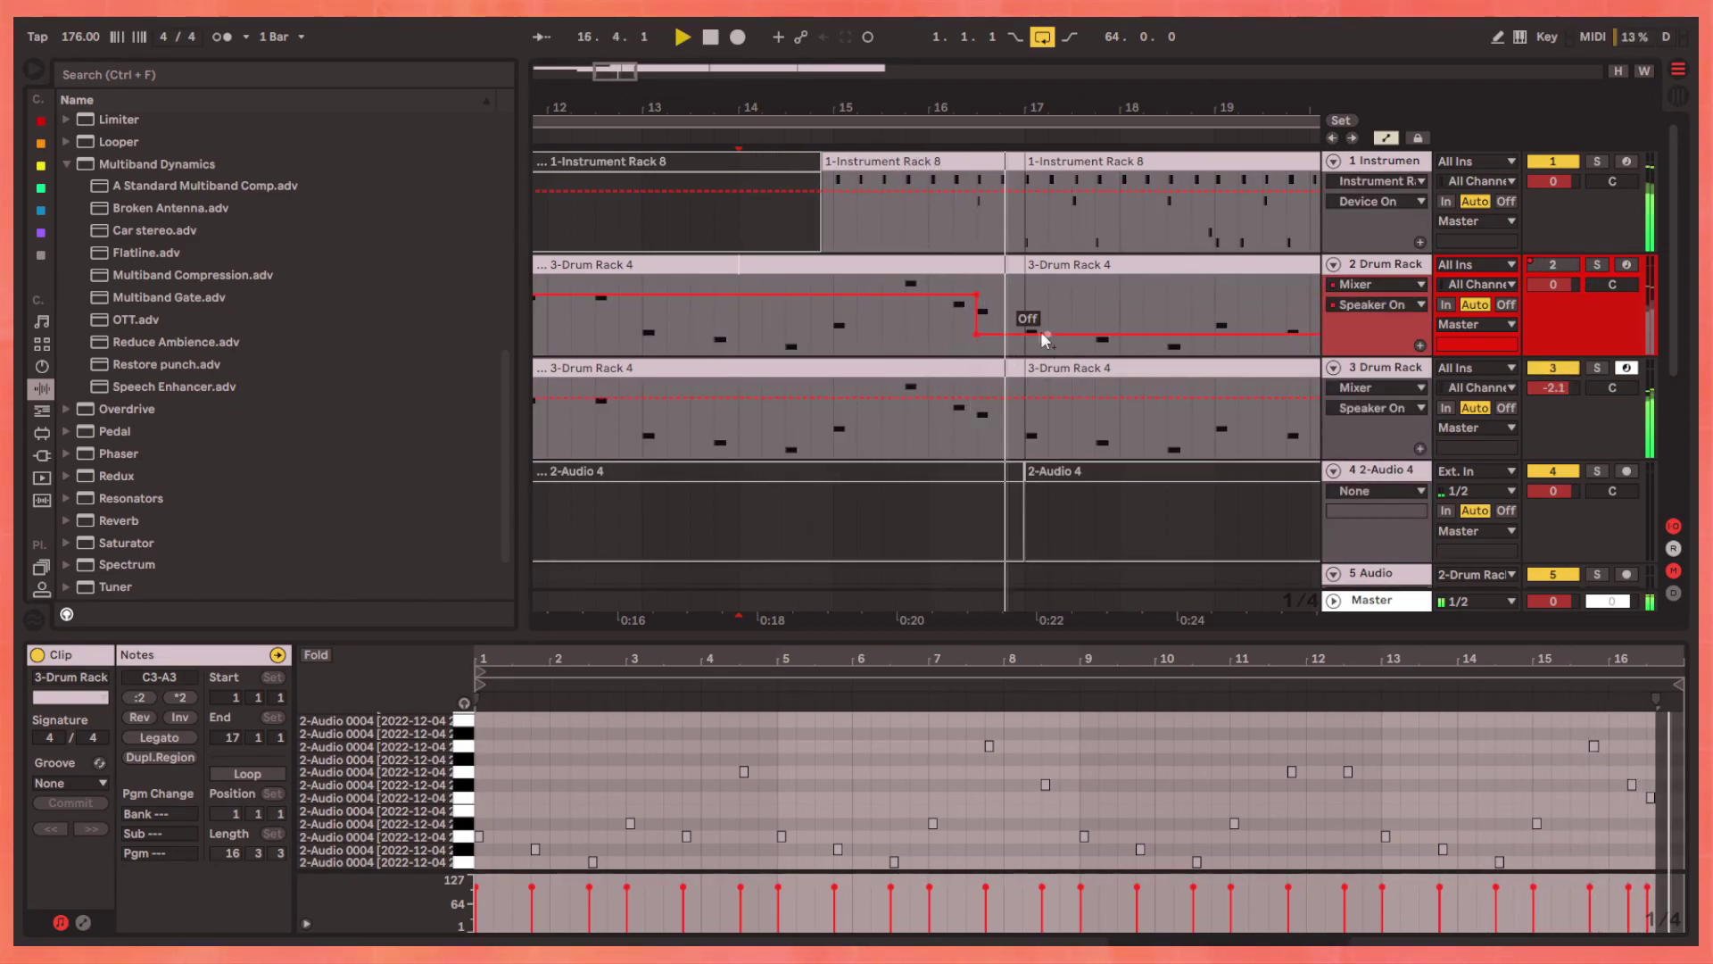
key(space)
Step: Automate track 3's Speaker On to Off between about beat 16.3 and bar 17
scroll(990, 411, right, 2)
click(907, 398)
mouse_move(907, 398)
mouse_down()
mouse_move(909, 437)
mouse_move(954, 397)
mouse_up()
scroll(639, 390, down, 4)
scroll(731, 366, left, 3)
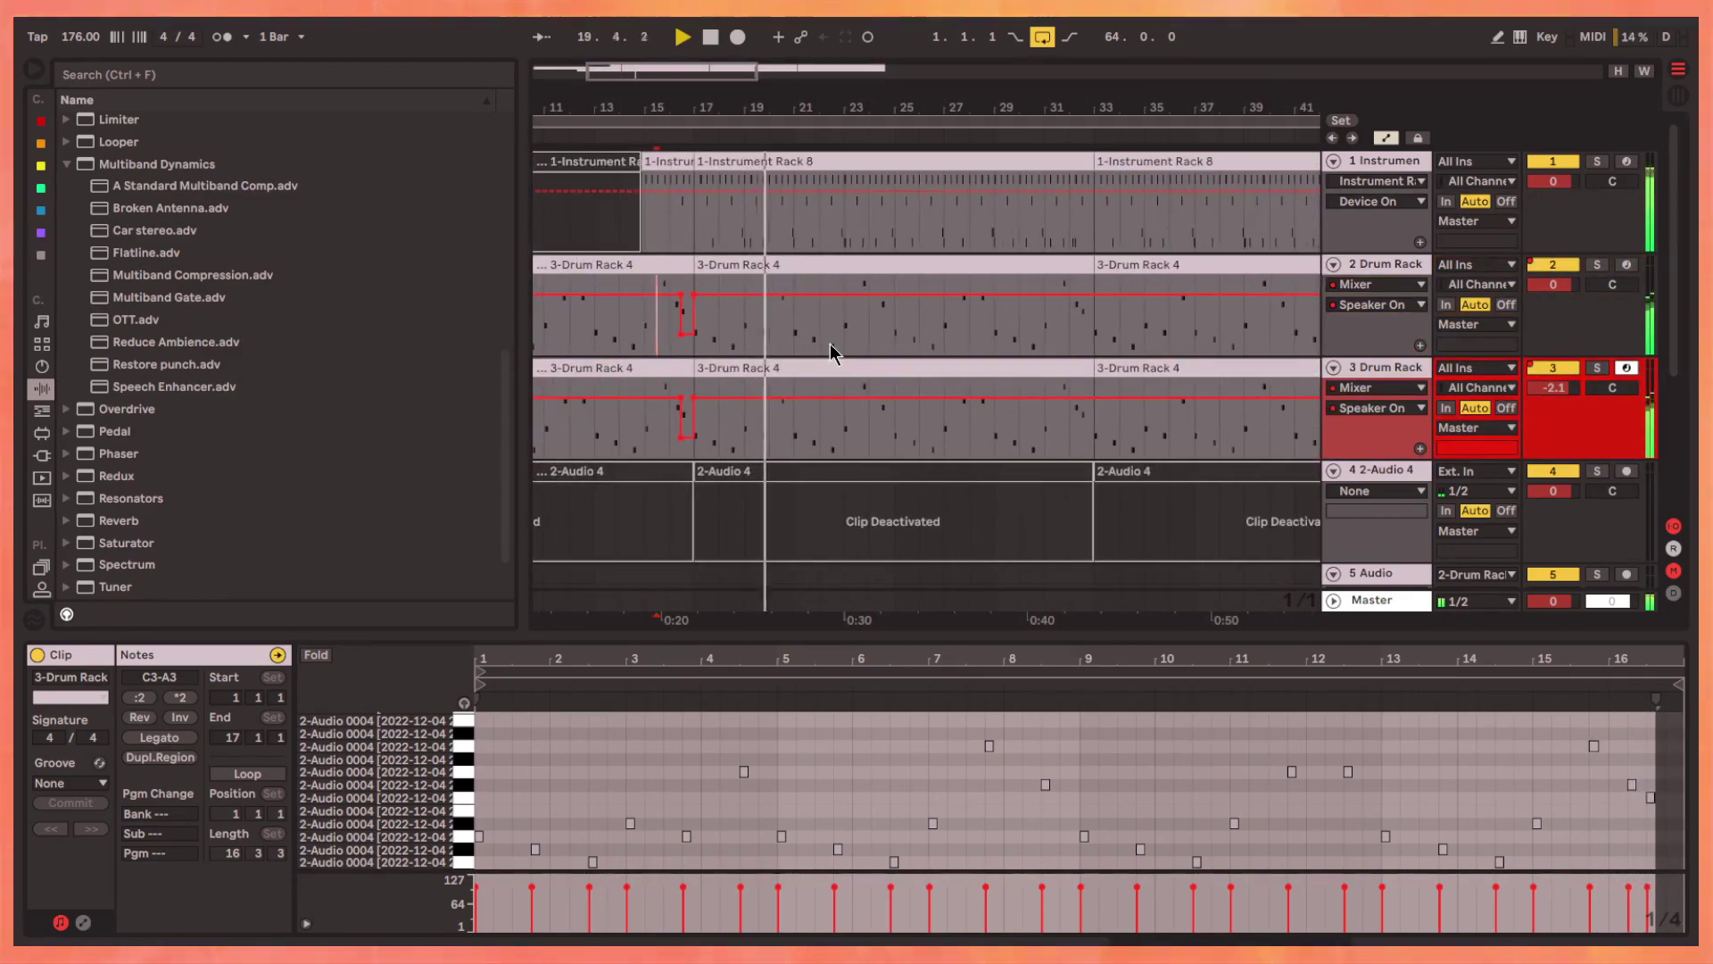
Step: Draw another Speaker Off change in track 2's automation after bar 17 and hide the automation lanes
scroll(911, 442, up, 4)
mouse_move(803, 294)
mouse_down()
mouse_move(803, 332)
mouse_move(871, 298)
mouse_move(848, 330)
mouse_up()
scroll(892, 348, down, 4)
scroll(915, 344, up, 4)
scroll(929, 328, right, 2)
scroll(856, 337, down, 4)
scroll(859, 336, right, 3)
key(a)
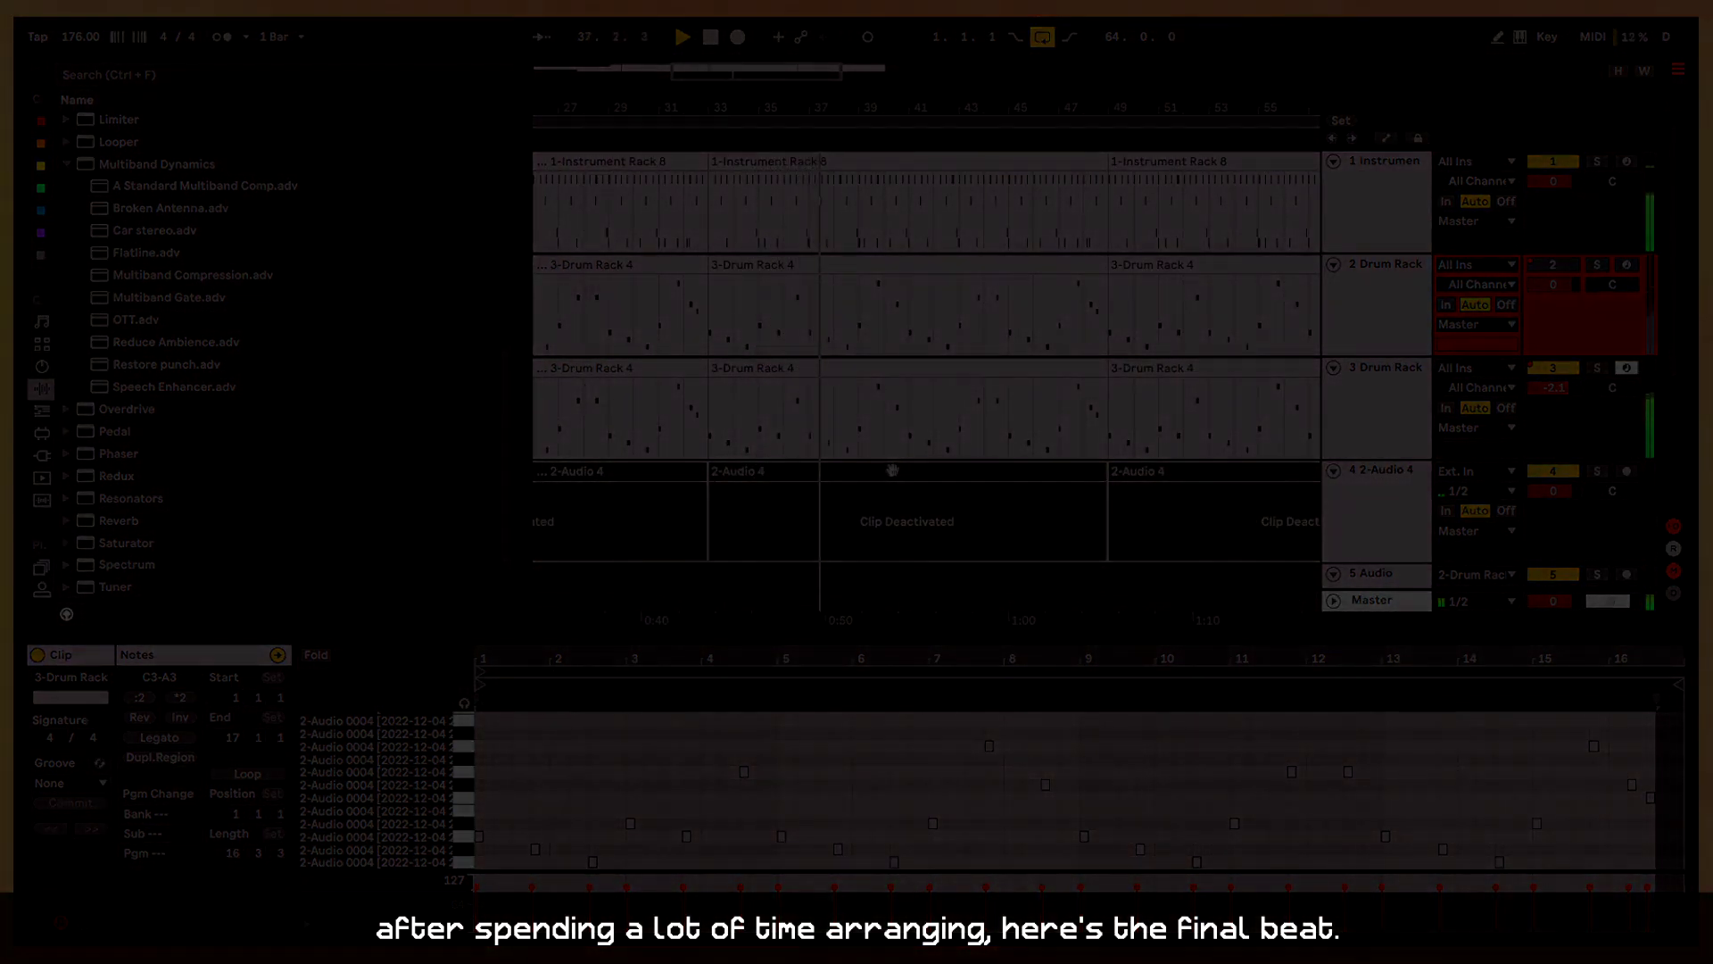